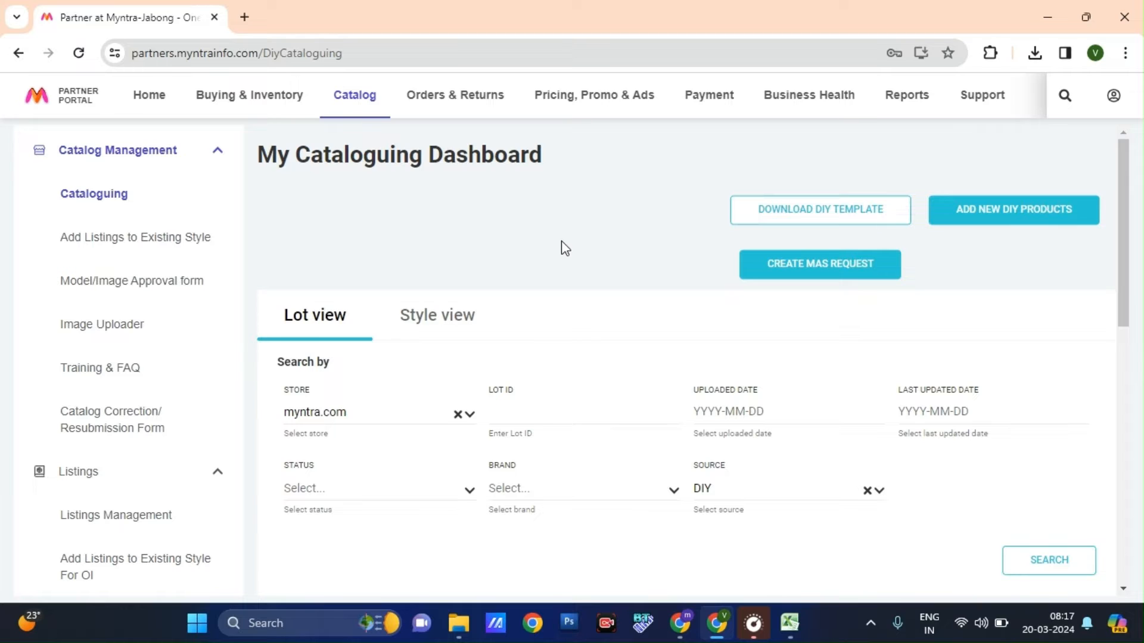
# Download the DIY attribute sheet template for the Sarees article type from the Cataloguing dashboard
pyautogui.moveTo(356, 110)
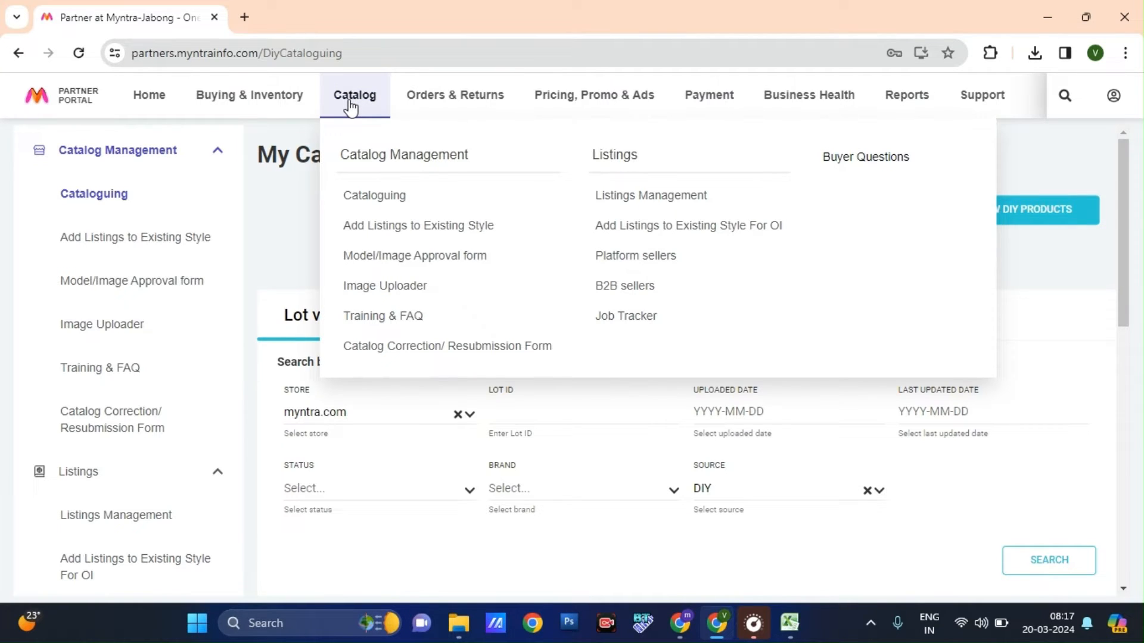
pyautogui.click(363, 198)
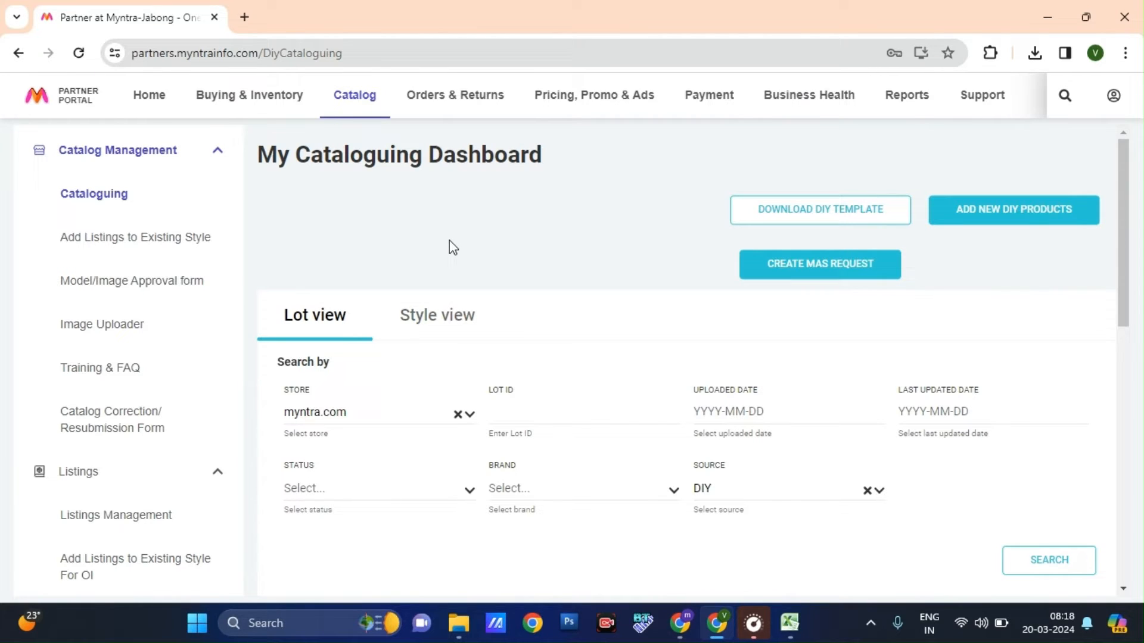
pyautogui.click(825, 222)
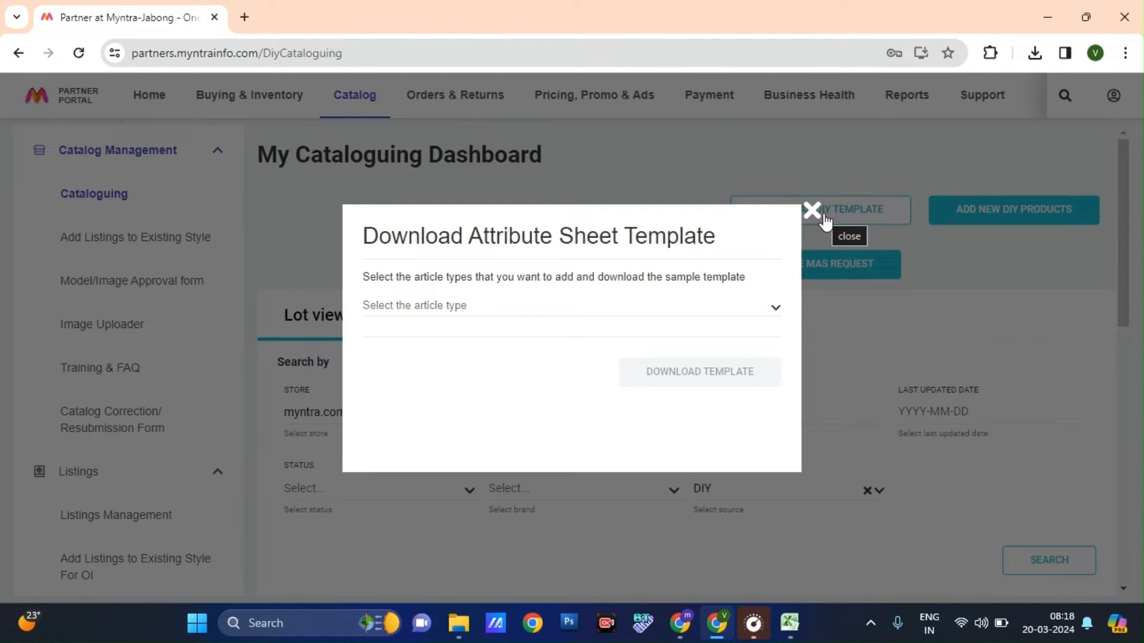
pyautogui.click(502, 306)
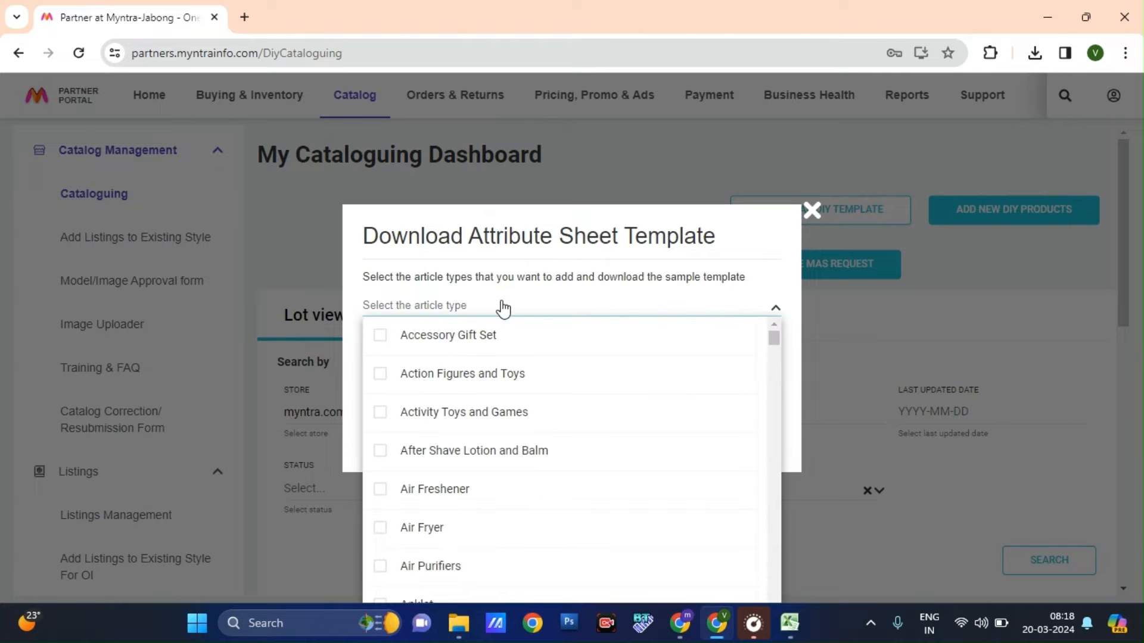
pyautogui.write('sa')
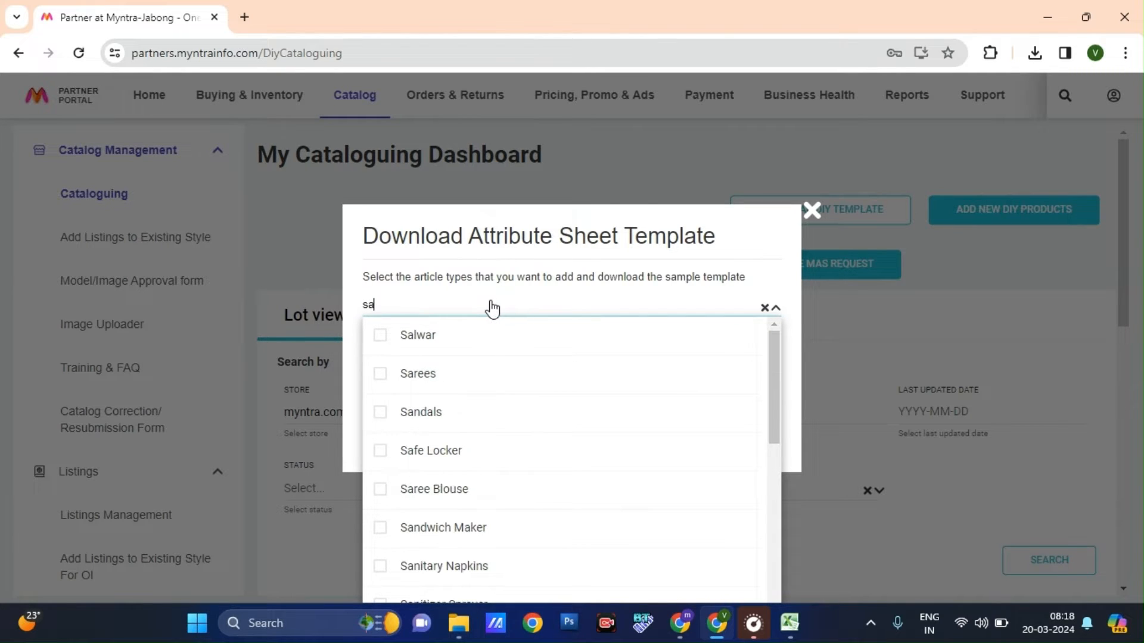
pyautogui.write('ree')
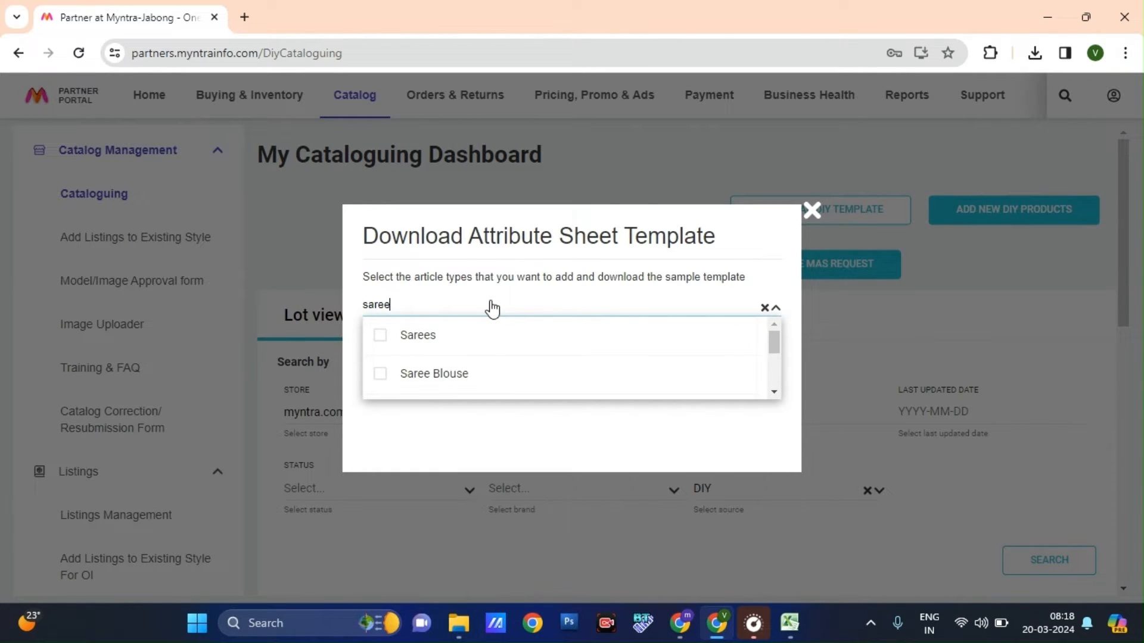
pyautogui.click(379, 339)
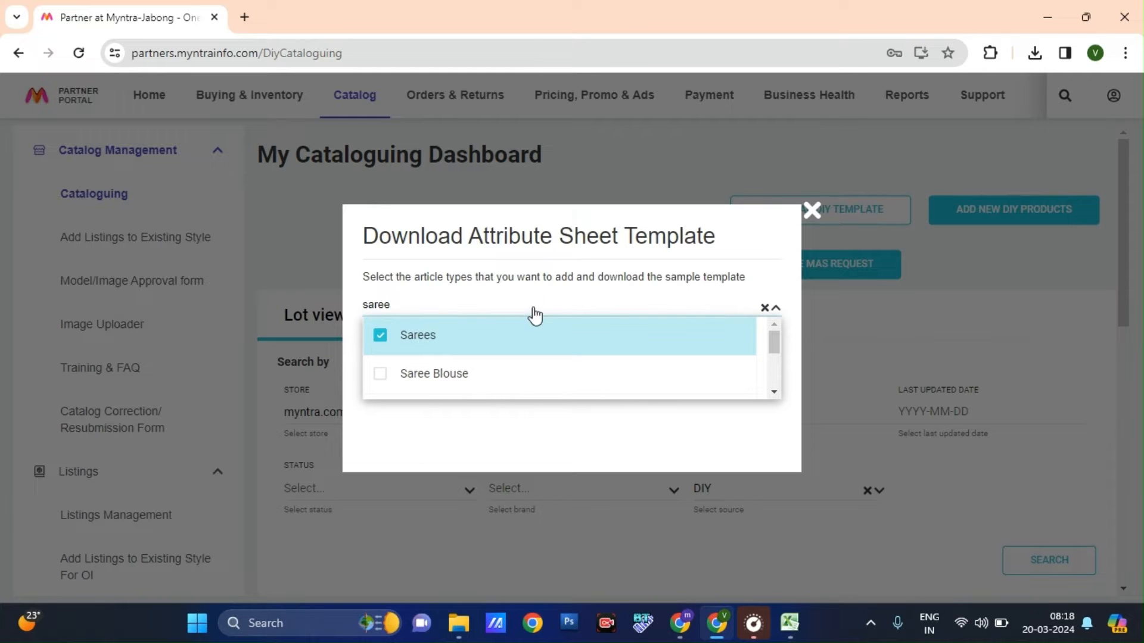
pyautogui.click(525, 284)
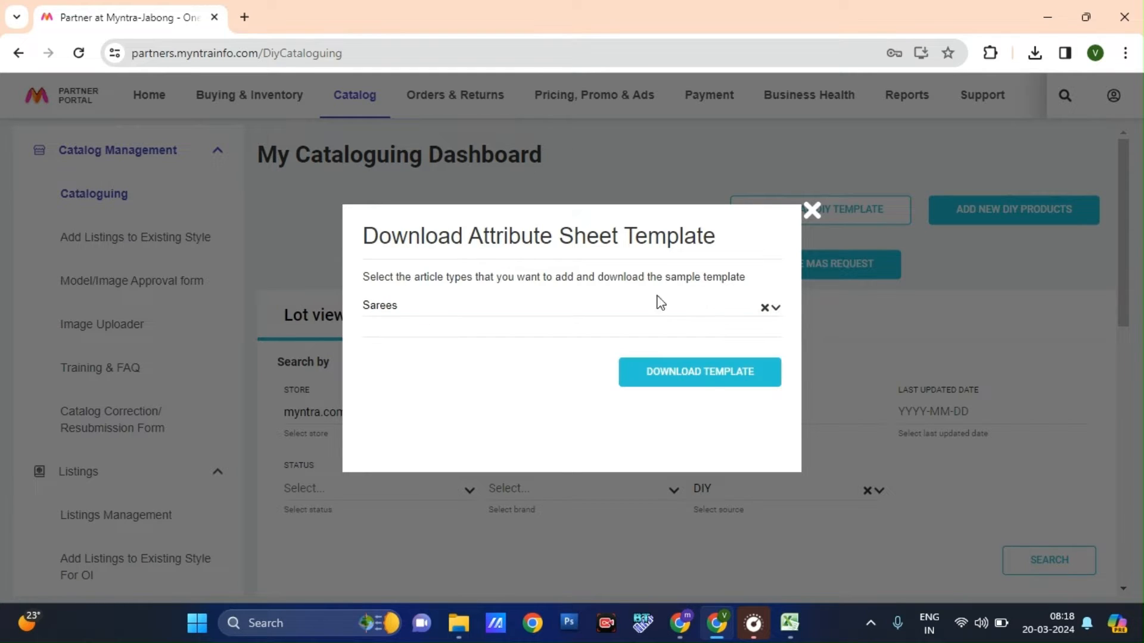
pyautogui.click(695, 377)
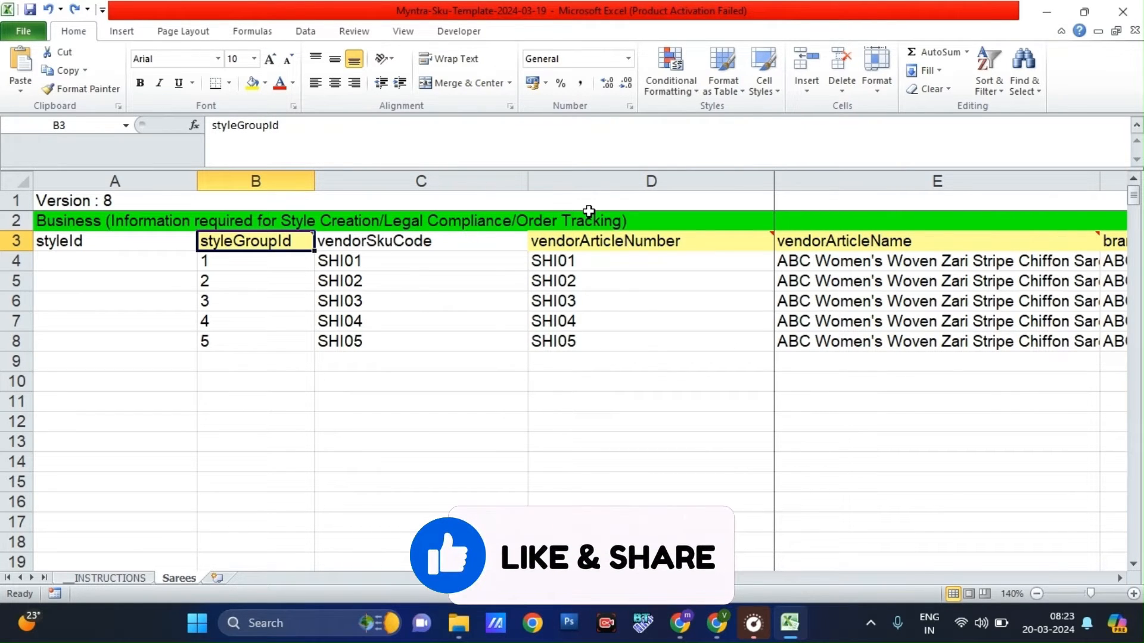
# Examine the styleId column of the Sarees sheet in the Myntra SKU template in Excel
pyautogui.press('Left')
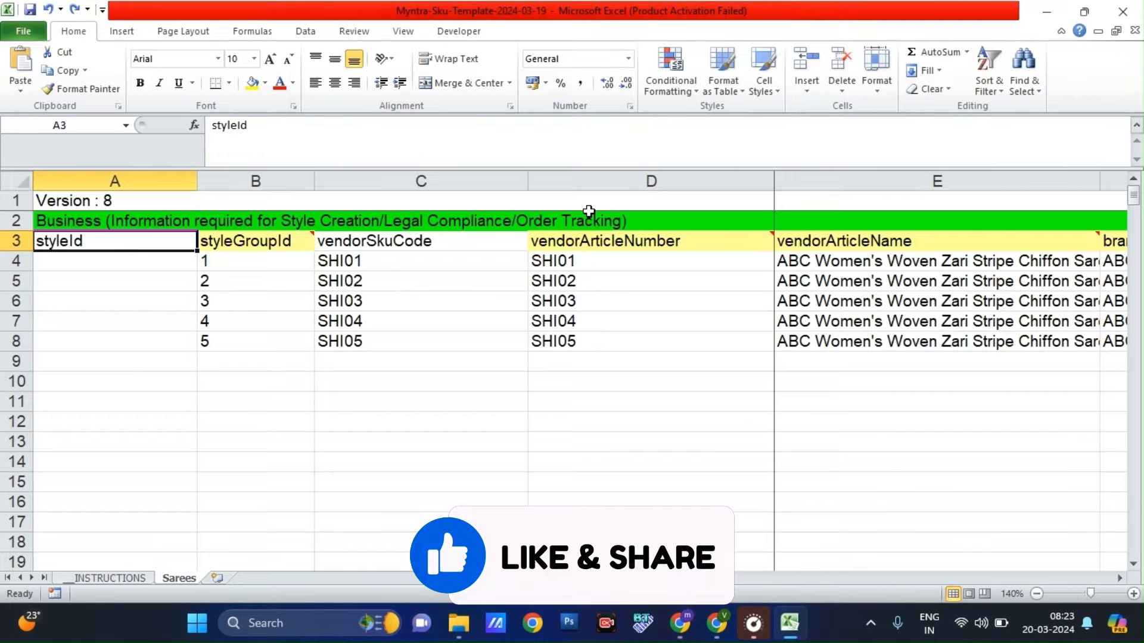
pyautogui.press('Down')
pyautogui.press('Down')
pyautogui.press('Down')
pyautogui.press('Down')
pyautogui.press('Up')
pyautogui.press('Up')
pyautogui.press('Up')
pyautogui.press('Up')
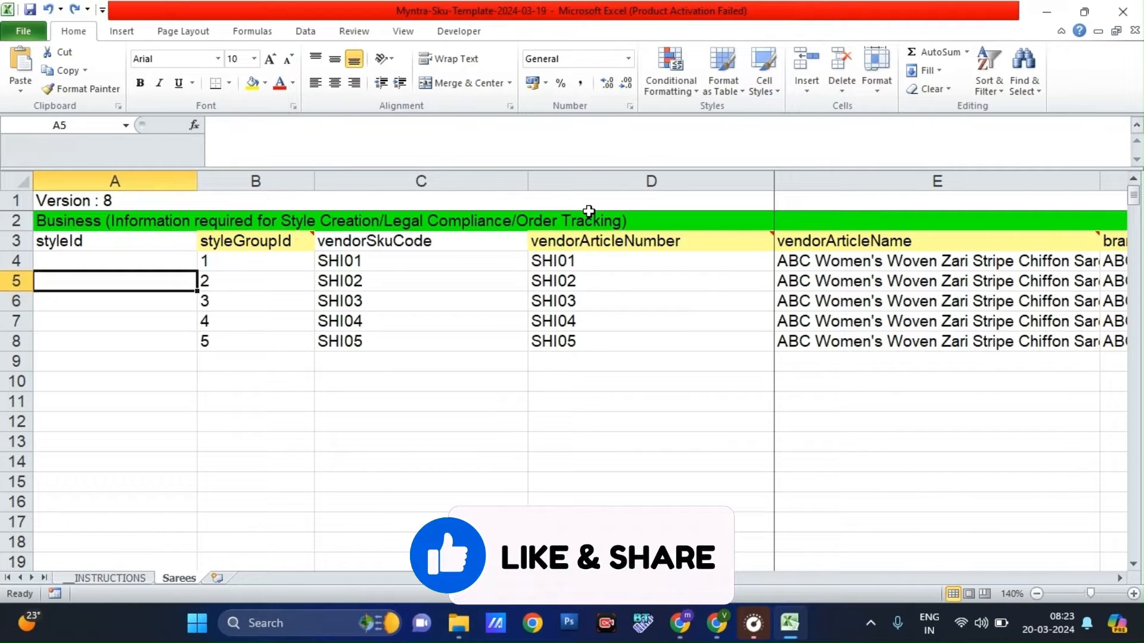
# Review the styleGroupId column from its header through the five saree rows
pyautogui.press('Right')
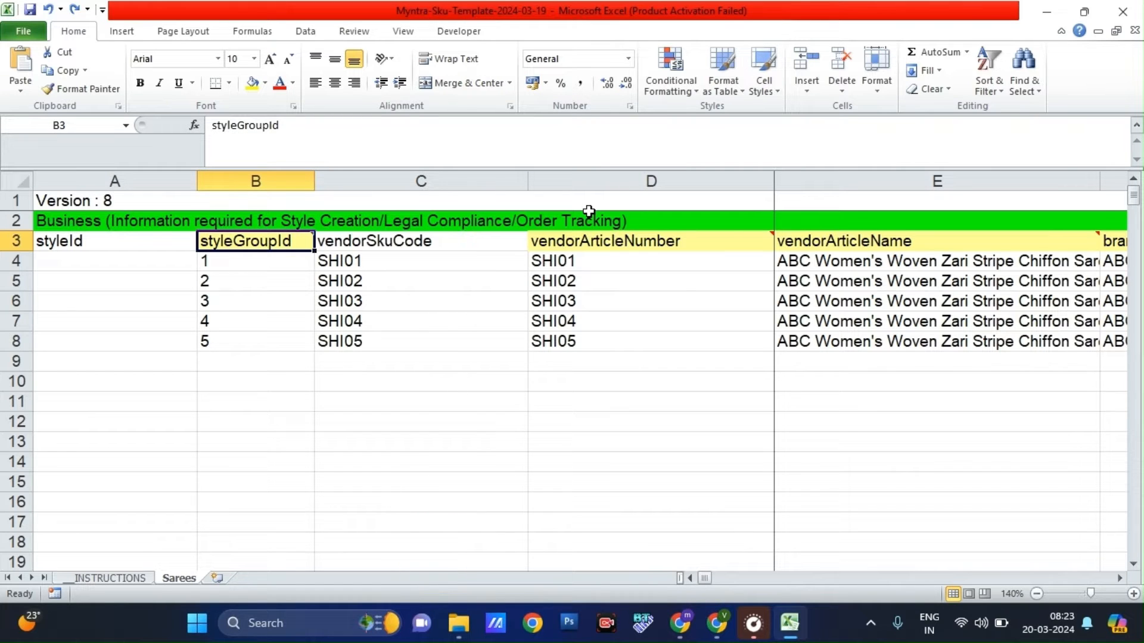
pyautogui.press('Down')
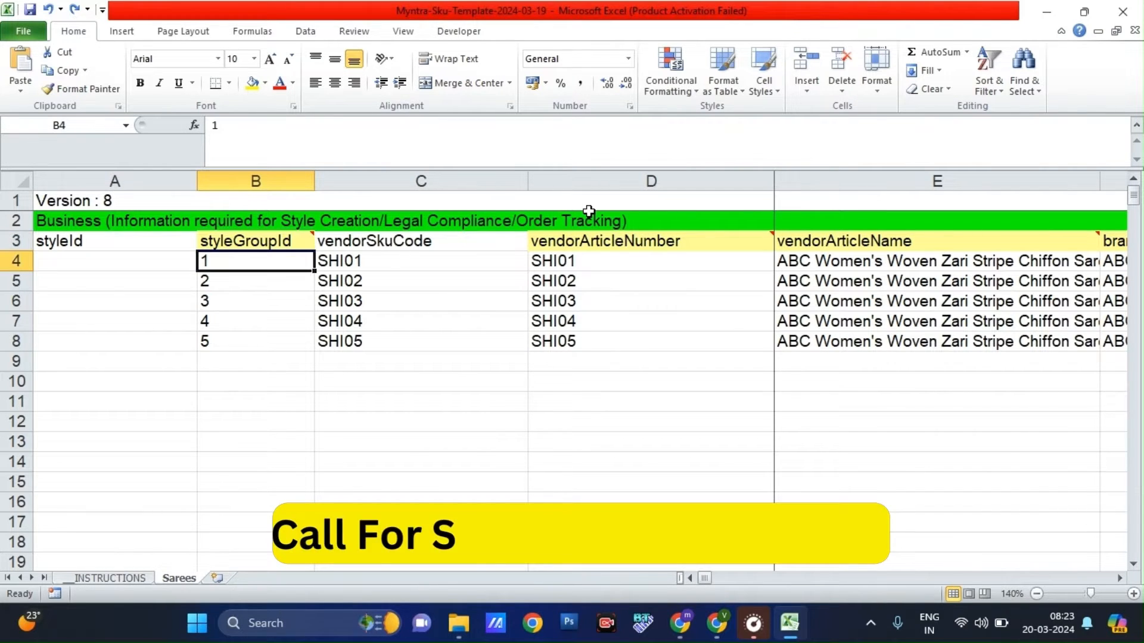
pyautogui.press('Down')
pyautogui.press('Down')
pyautogui.press('Down')
pyautogui.press('Down')
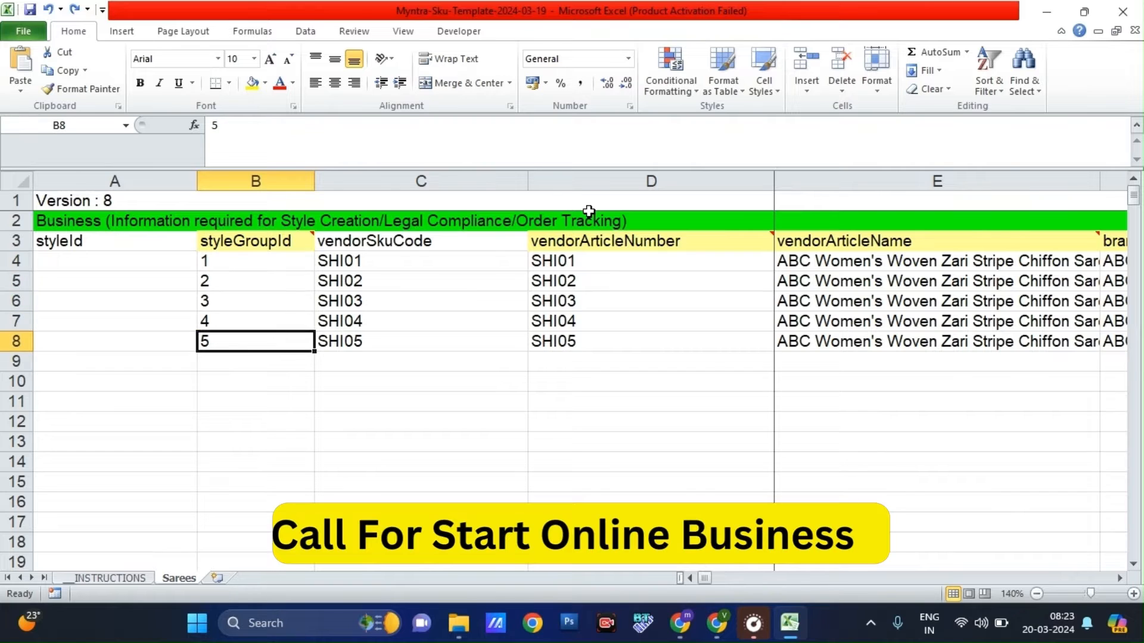
pyautogui.press('Up')
pyautogui.press('Up')
pyautogui.press('Up')
pyautogui.press('Up')
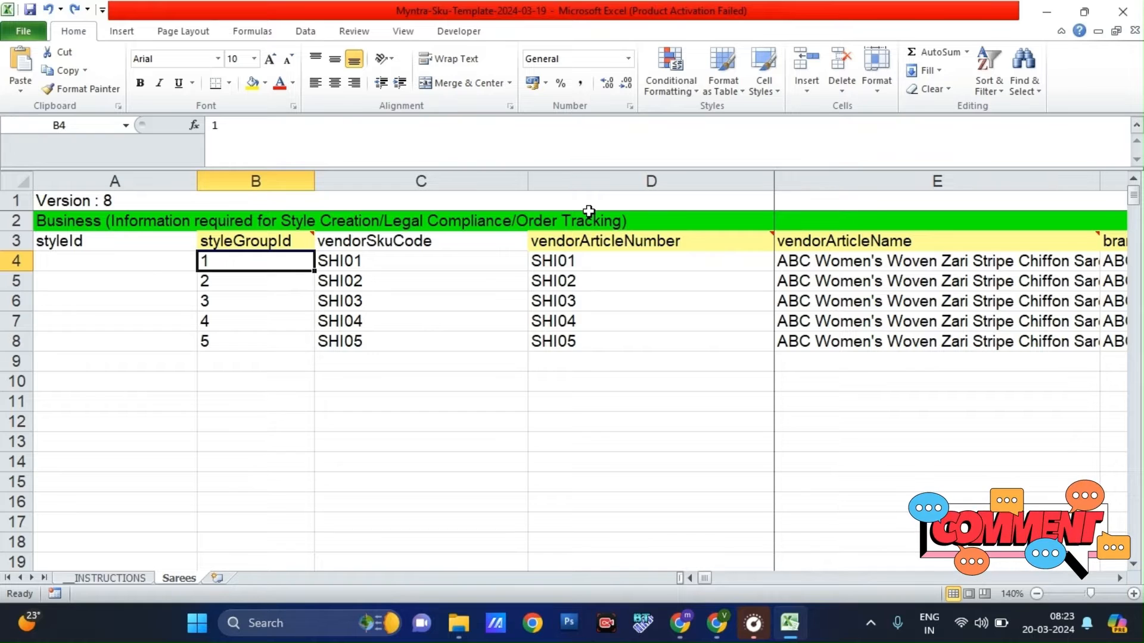
pyautogui.press('Down')
pyautogui.press('Down')
pyautogui.press('Down')
pyautogui.press('Down')
pyautogui.press('Up')
pyautogui.press('Up')
pyautogui.press('Up')
pyautogui.press('Up')
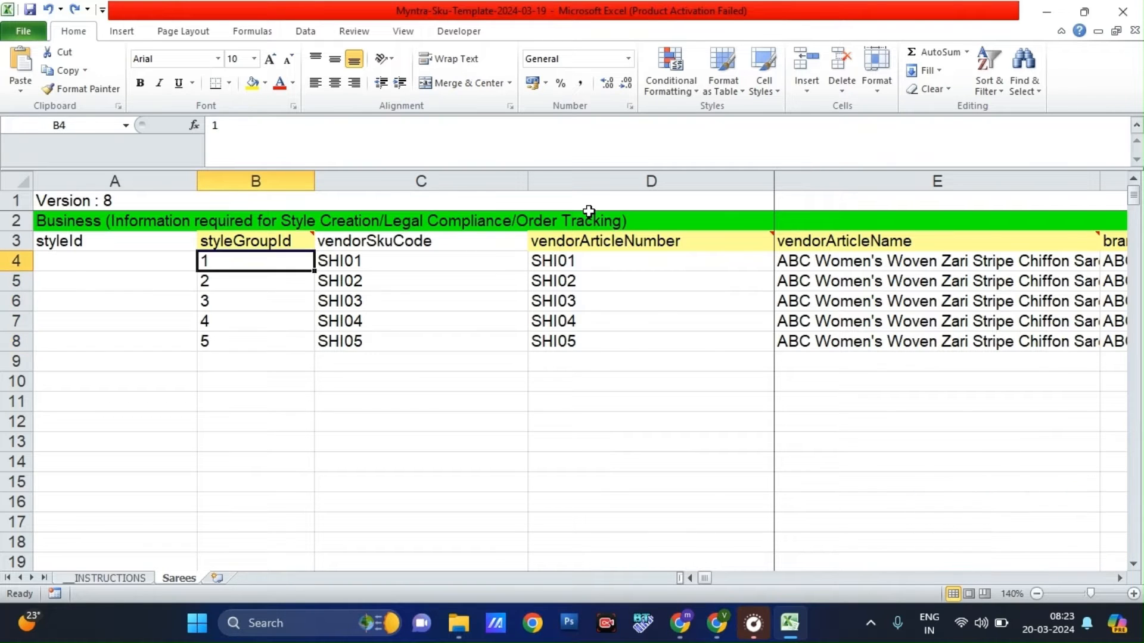
pyautogui.press('Down')
pyautogui.press('Down')
pyautogui.press('Down')
pyautogui.press('Down')
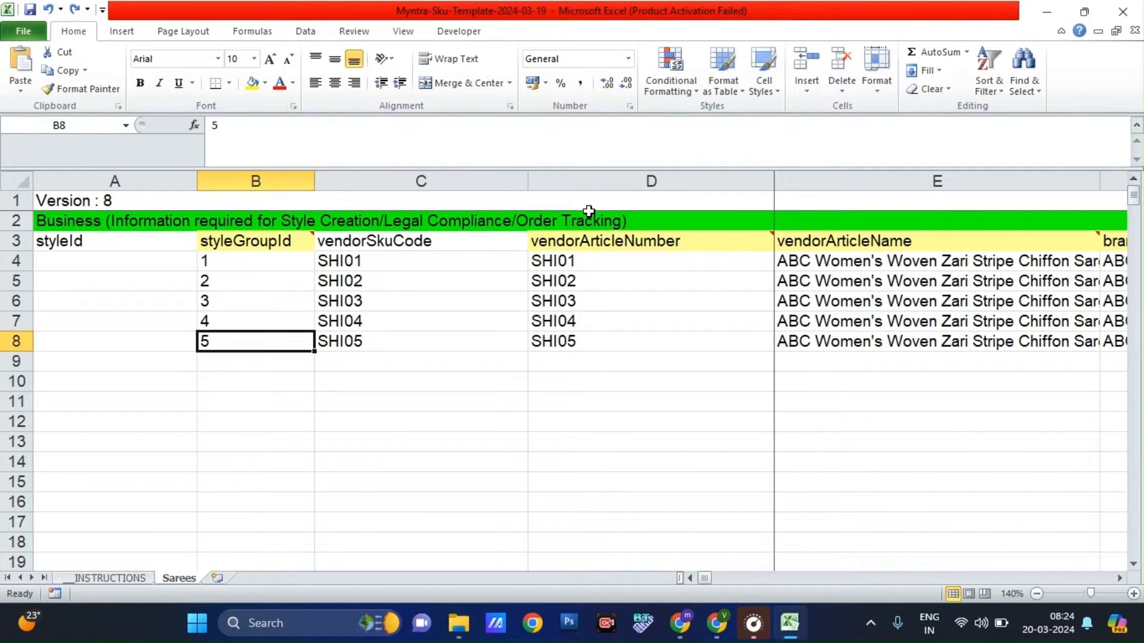
pyautogui.press('Up')
pyautogui.press('Up')
pyautogui.press('Up')
pyautogui.press('Up')
# Review the vendorSkuCode entries of the five saree rows
pyautogui.press('Right')
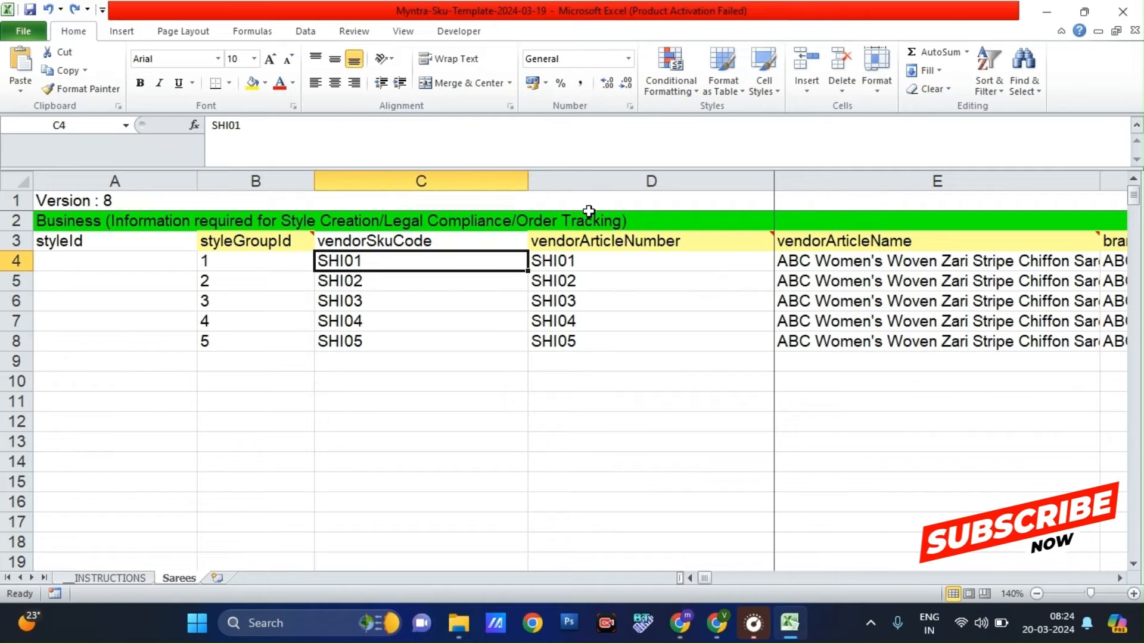
pyautogui.press('Down')
pyautogui.press('Down')
pyautogui.press('Down')
pyautogui.press('Down')
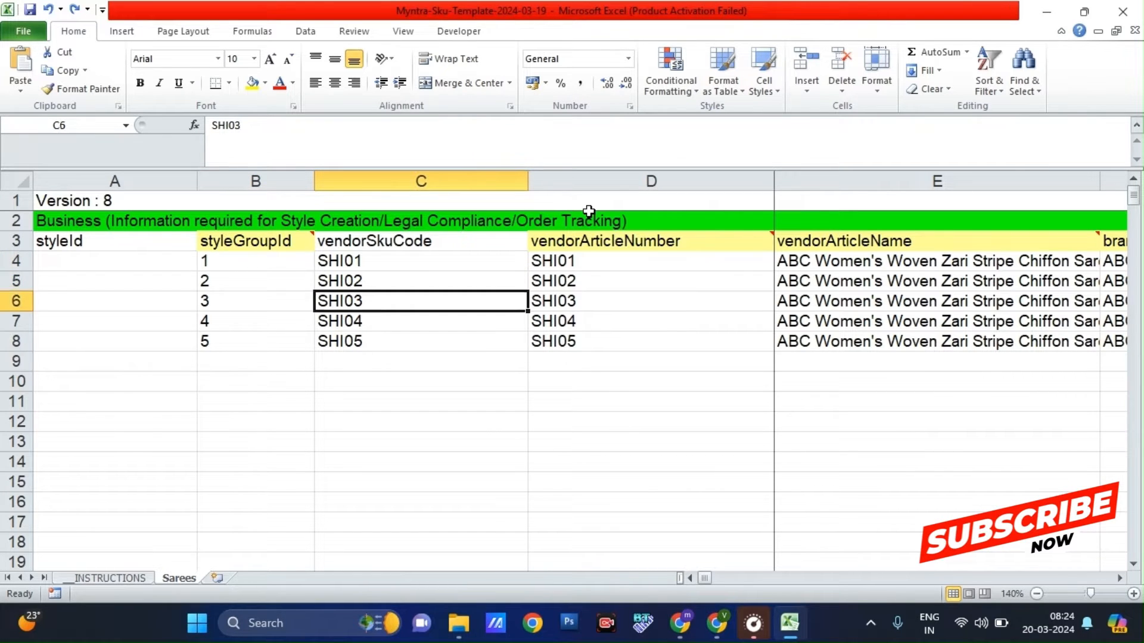
pyautogui.press('Up')
pyautogui.press('Up')
pyautogui.press('Up')
pyautogui.press('Up')
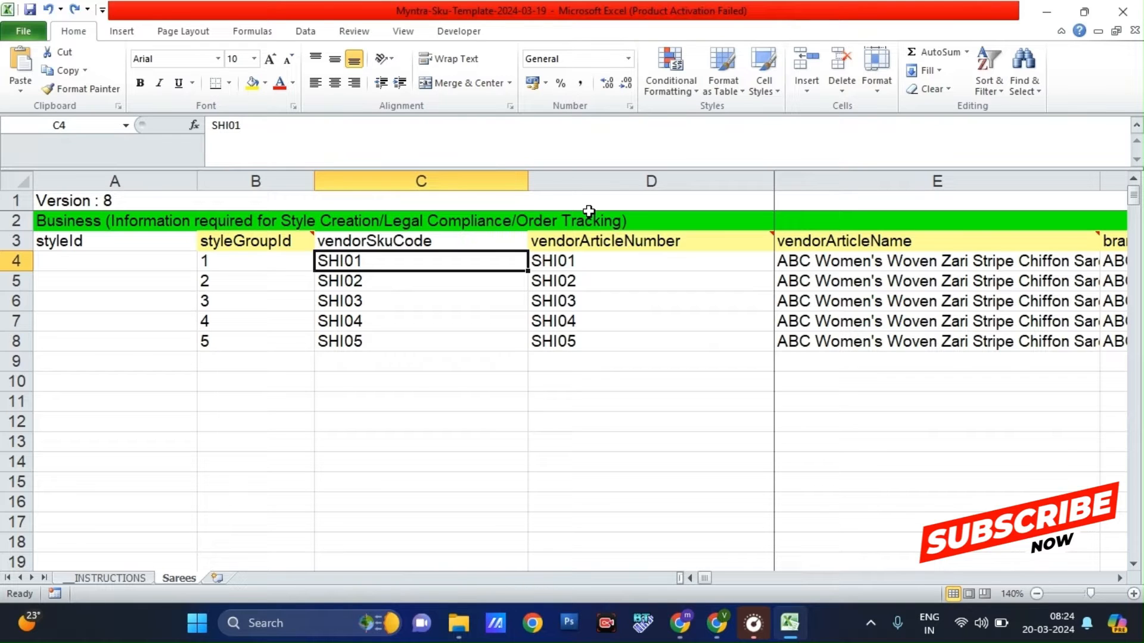
# Move past vendorArticleNumber and read the full vendorArticleName titles of the five saree rows
pyautogui.press('Right')
pyautogui.press('Right')
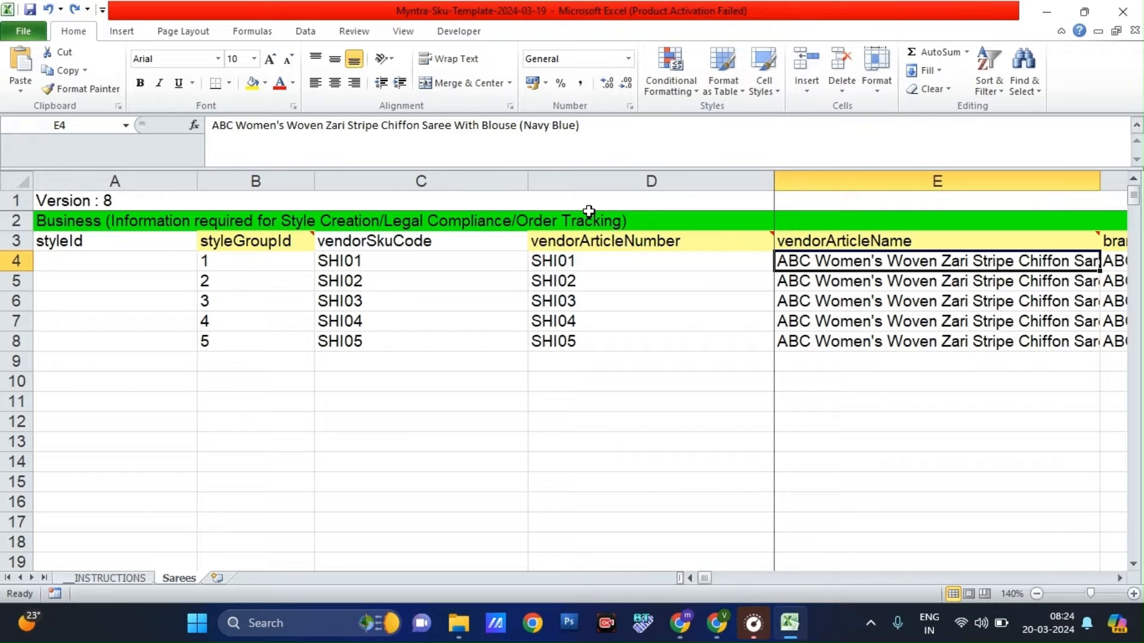
pyautogui.click(830, 282)
pyautogui.press('Down')
pyautogui.press('Down')
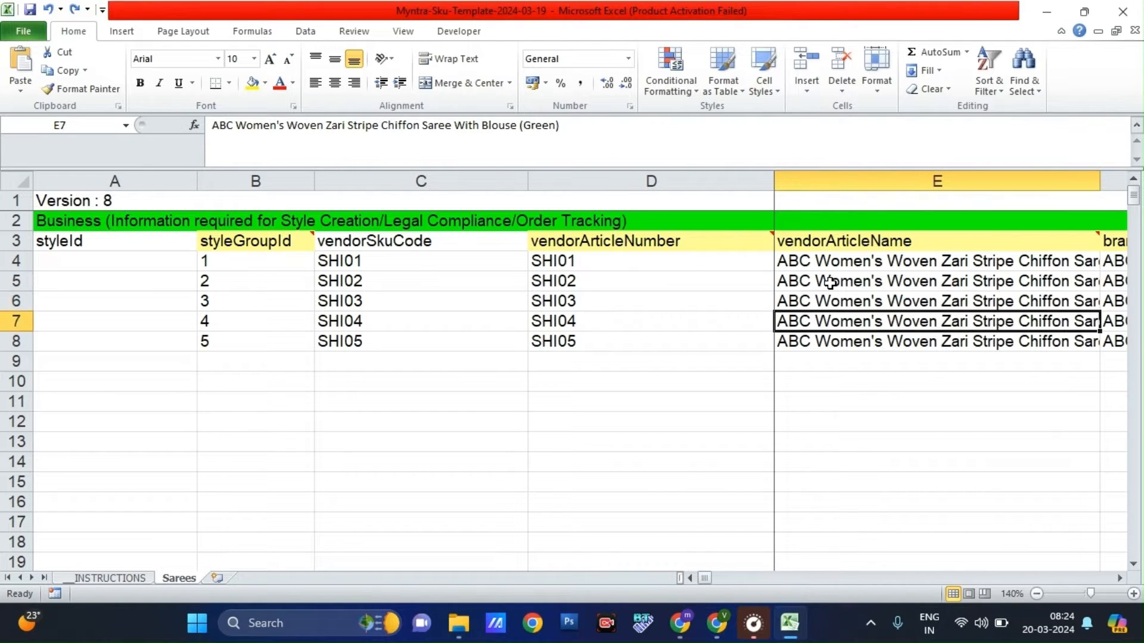
pyautogui.press('Down')
pyautogui.press('Up')
pyautogui.press('Up')
pyautogui.press('Up')
pyautogui.press('Up')
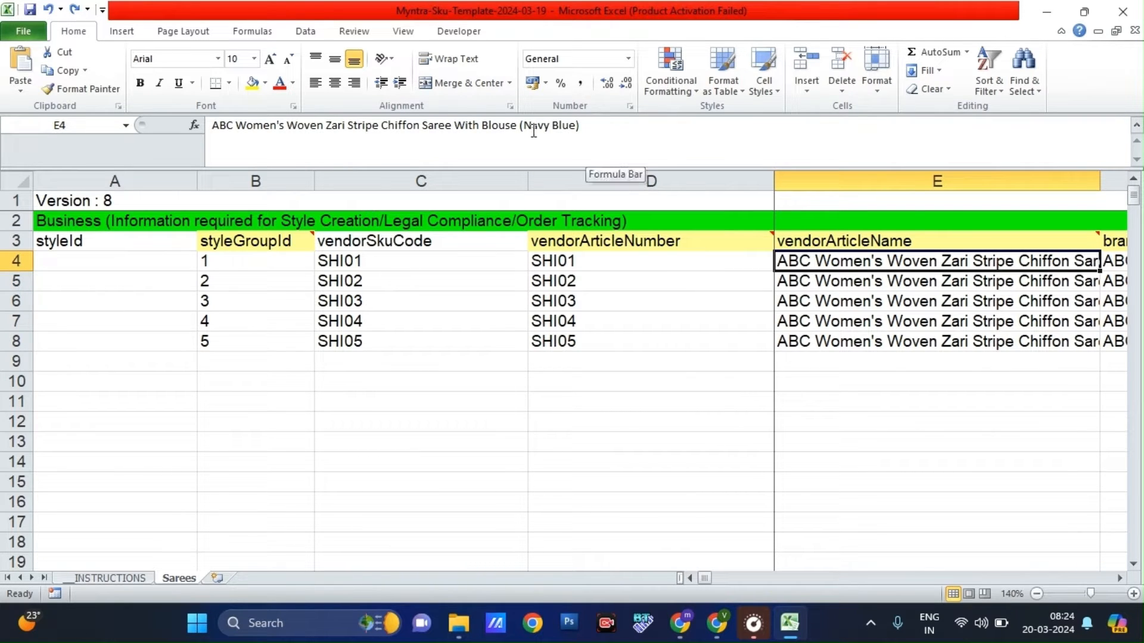
pyautogui.press('Down')
pyautogui.press('Down')
pyautogui.press('Down')
pyautogui.press('Down')
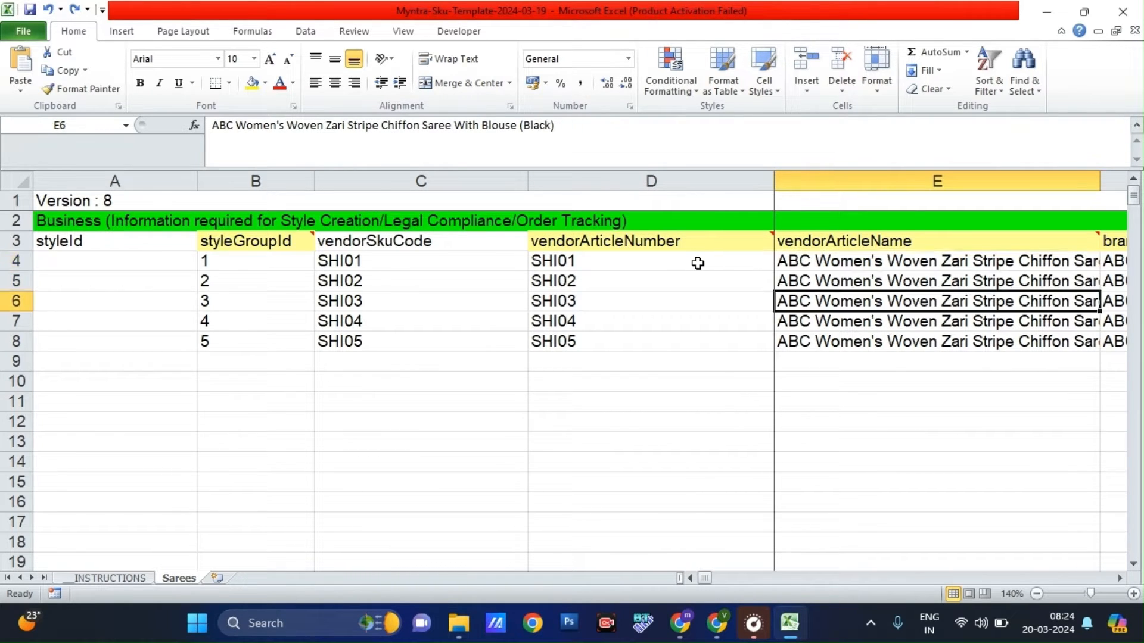
pyautogui.press('Down')
pyautogui.press('Up')
pyautogui.press('Up')
pyautogui.press('Up')
pyautogui.press('Up')
pyautogui.press('Up')
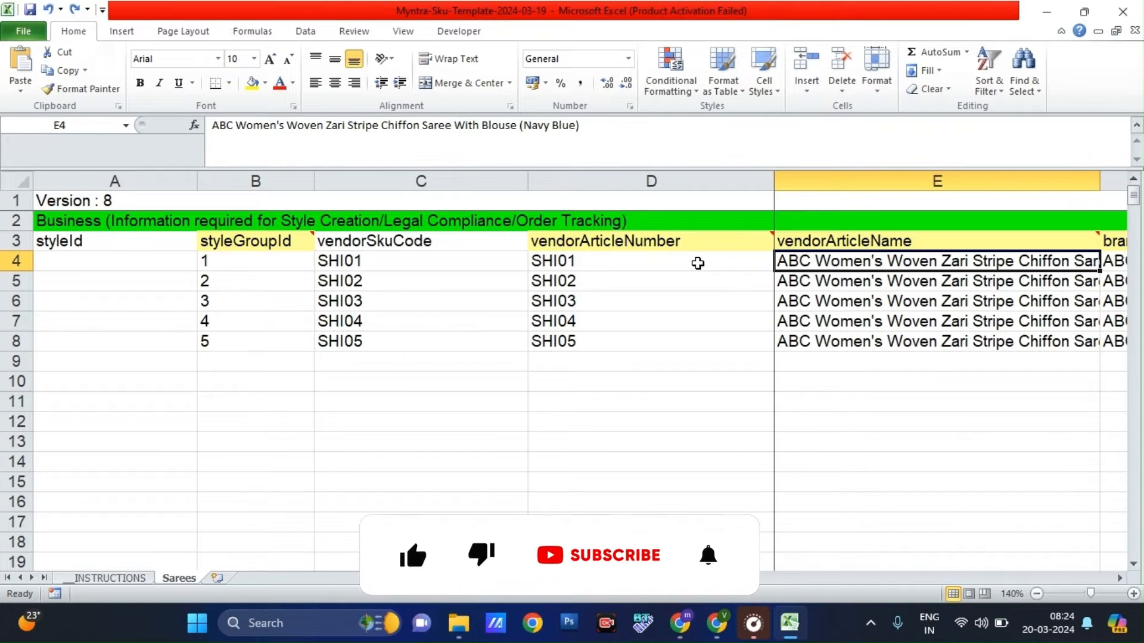
# Check the brand, manufacturer, packer, importer and country of origin columns for the first saree row
pyautogui.press('Right')
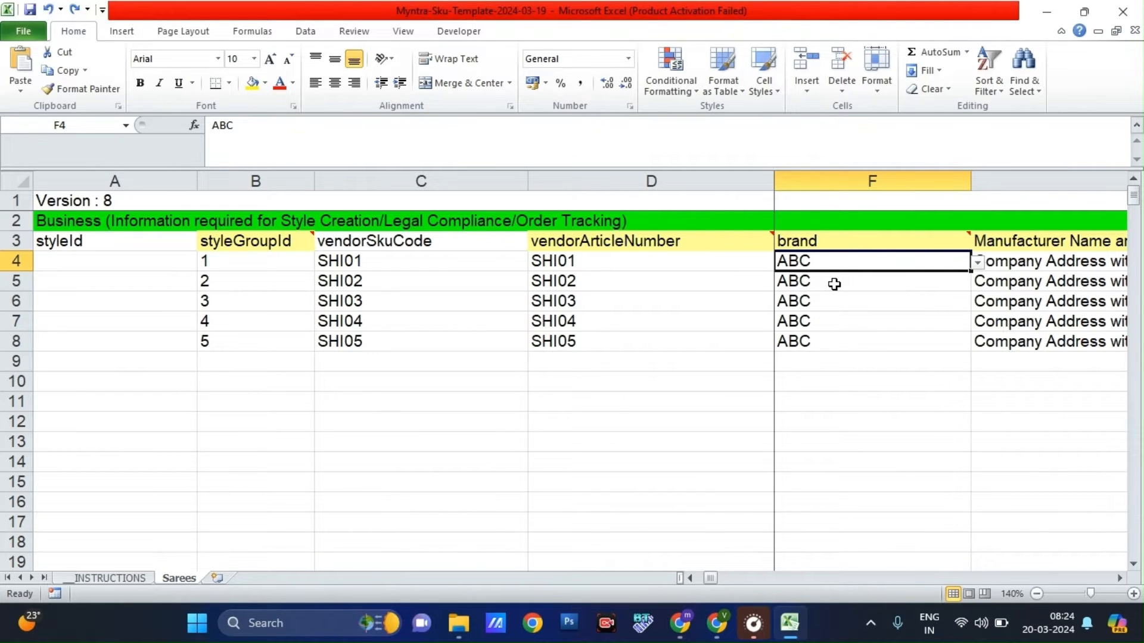
pyautogui.press('Right')
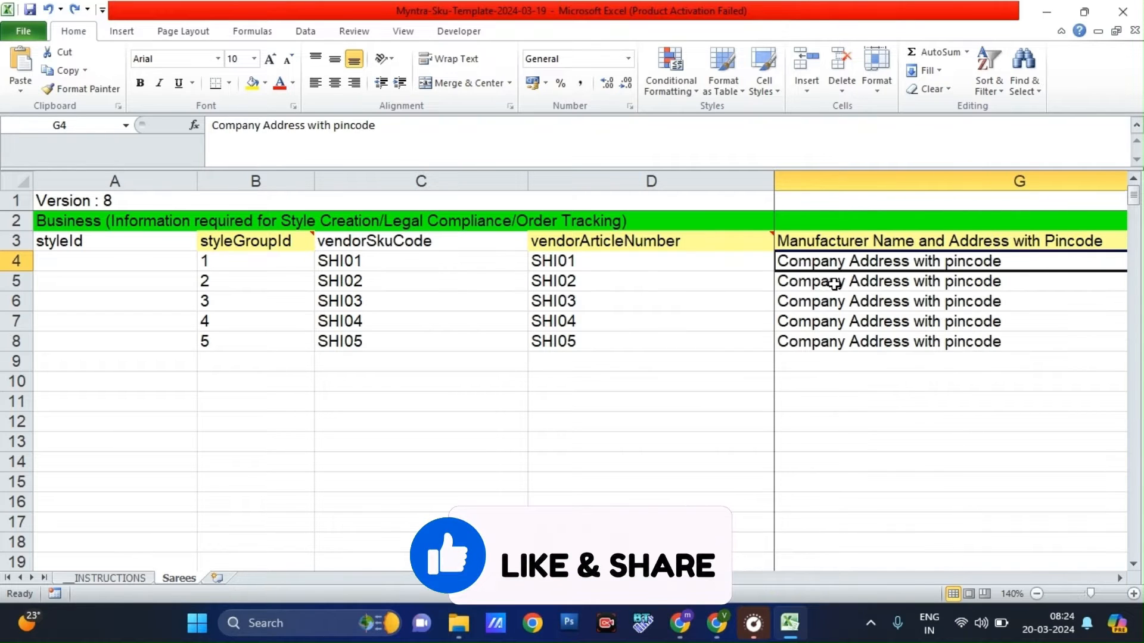
pyautogui.press('Up')
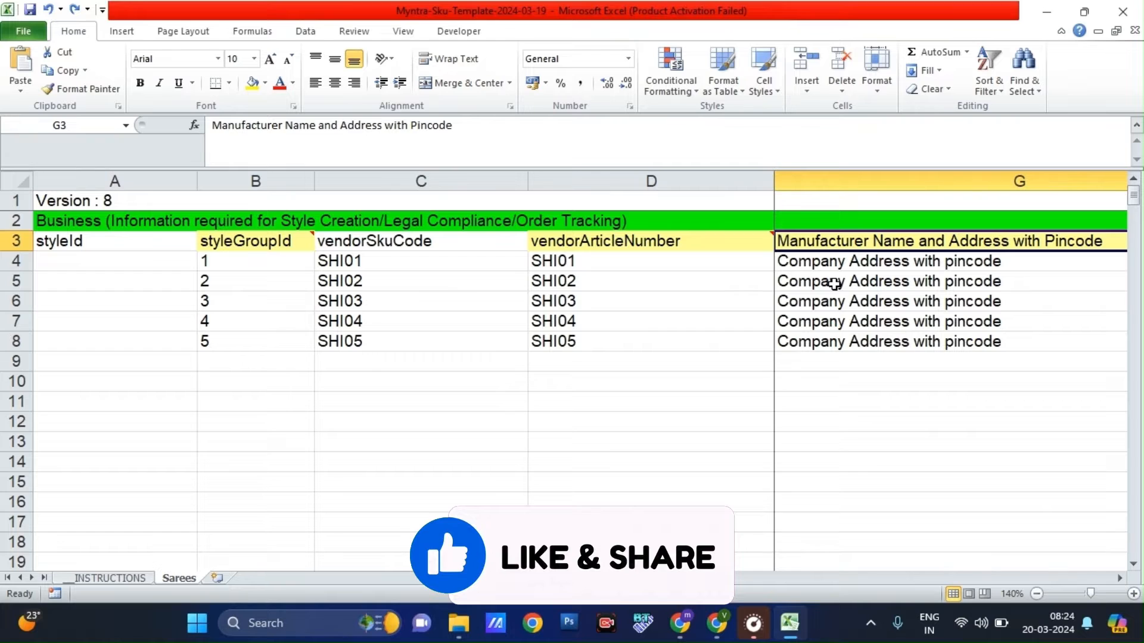
pyautogui.press('Down')
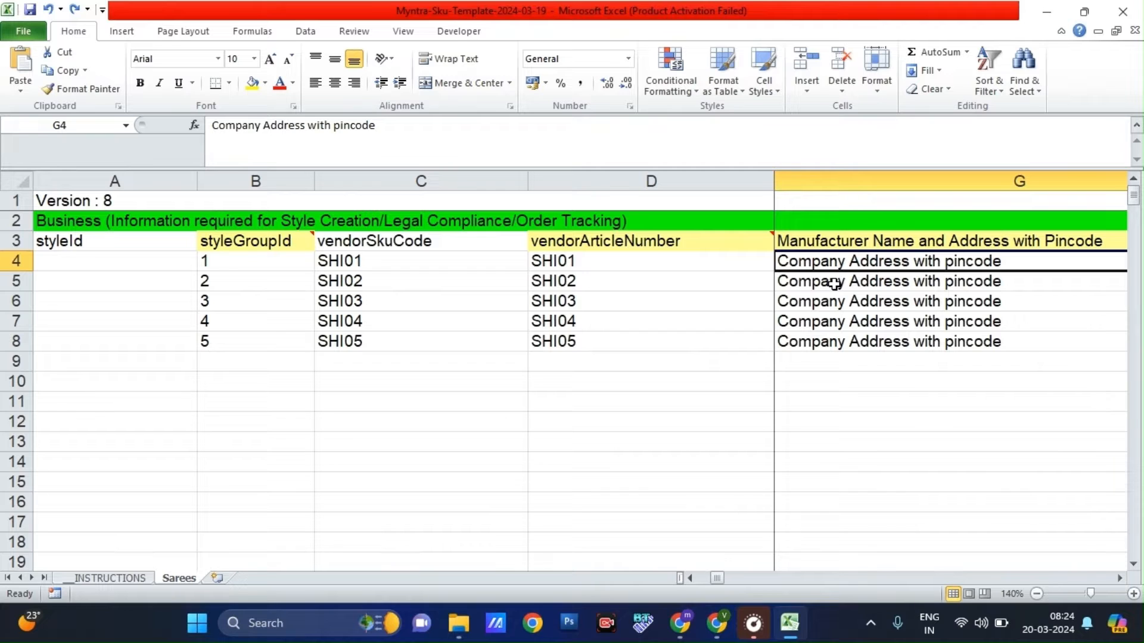
pyautogui.press('Right')
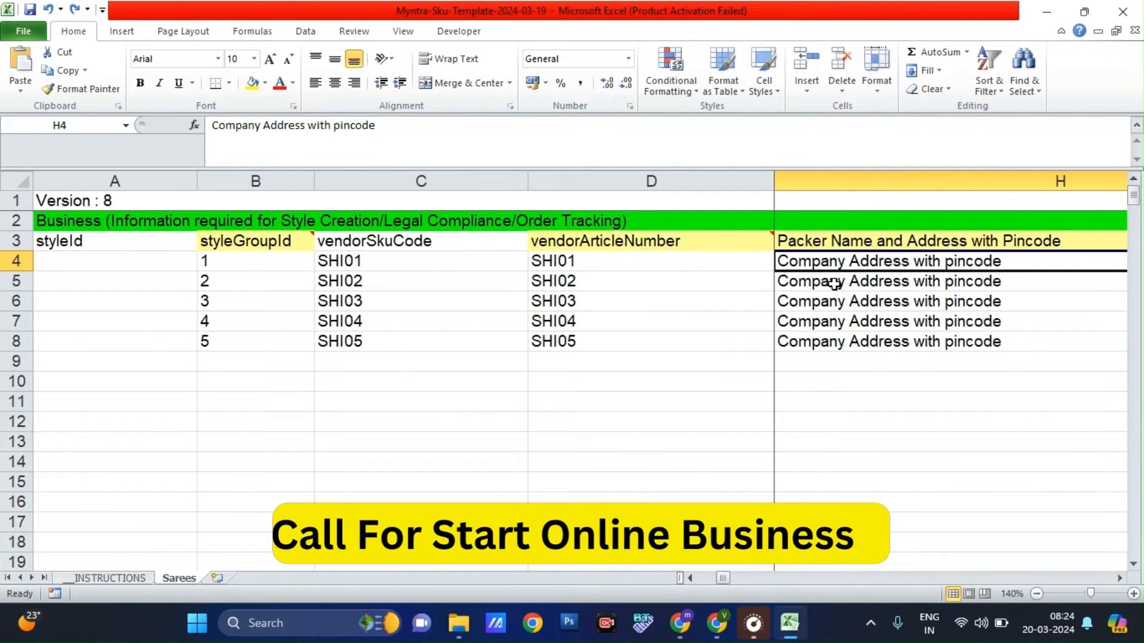
pyautogui.press('Right')
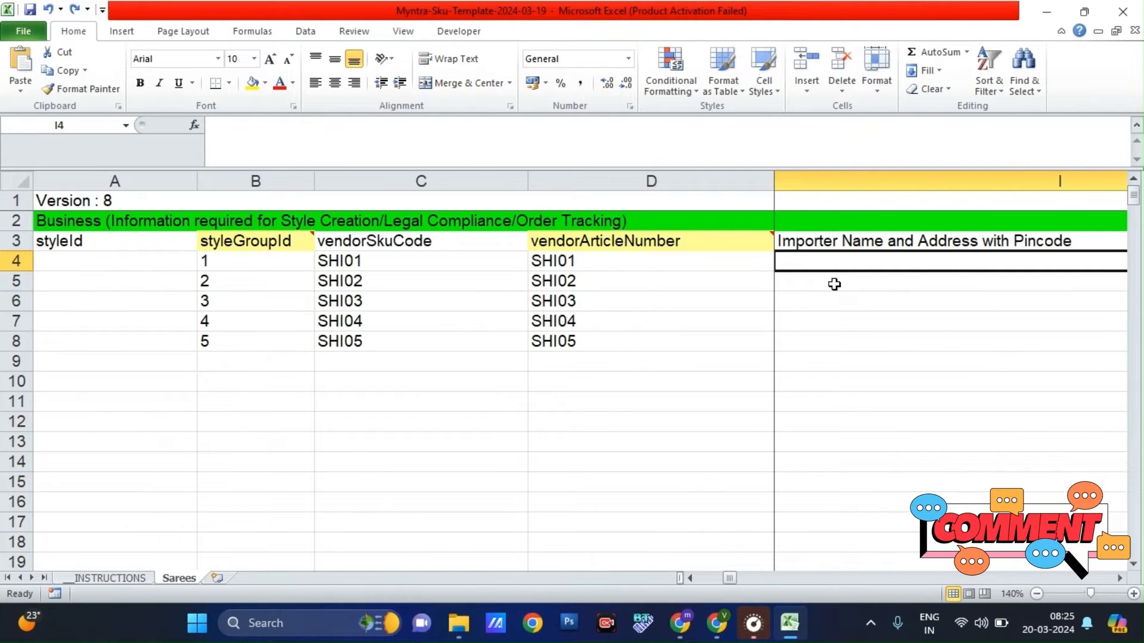
pyautogui.press('Right')
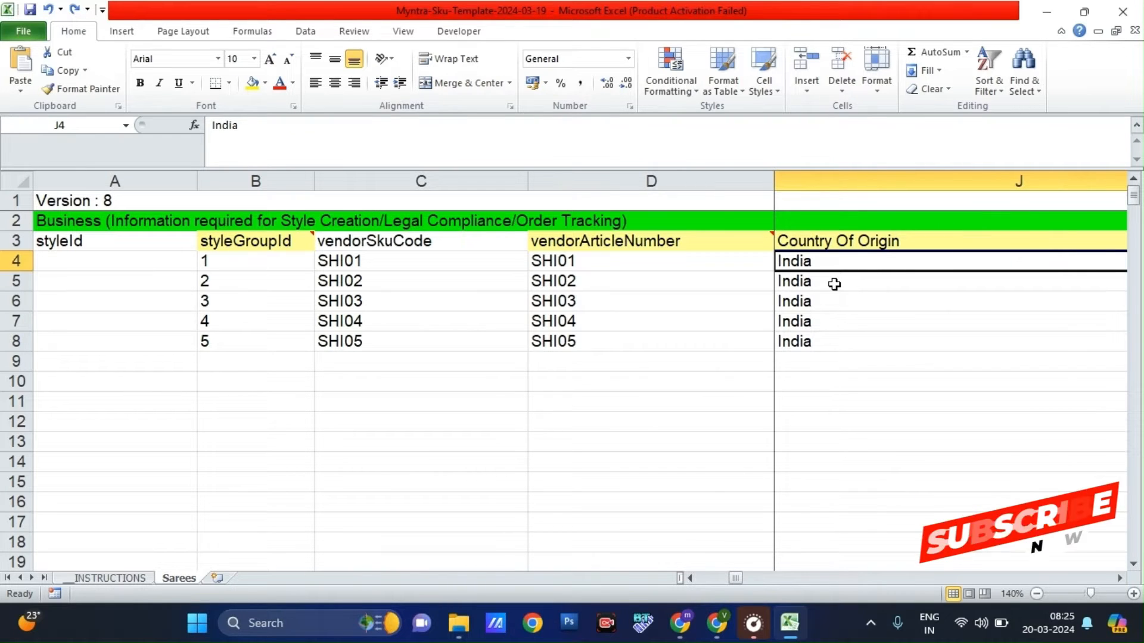
pyautogui.press('Right')
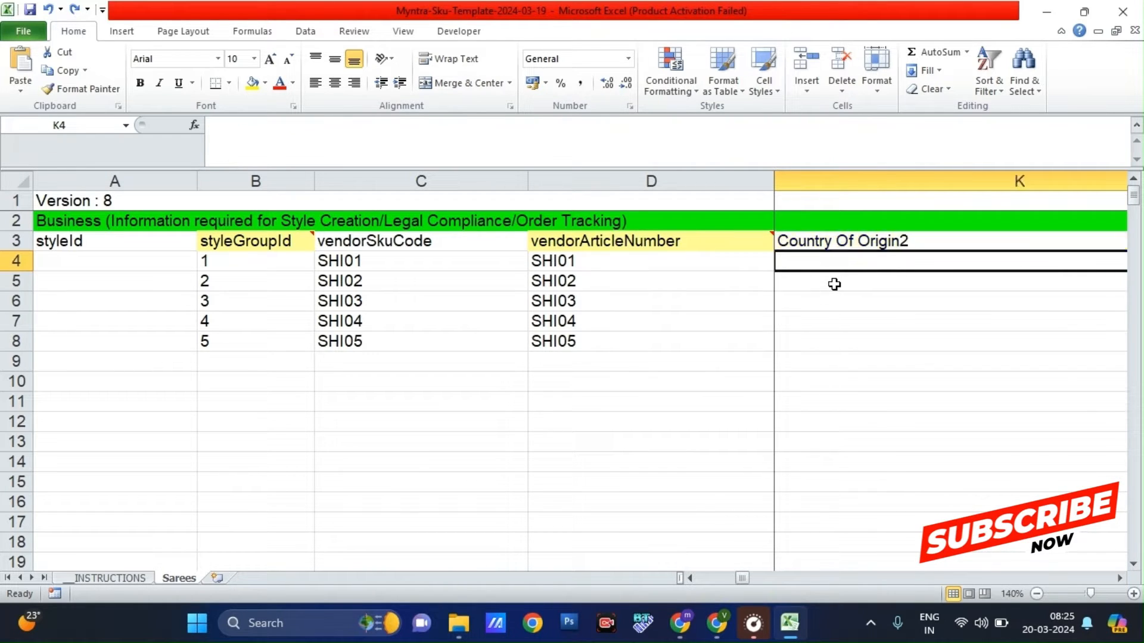
# Move through the additional columns after Country Of Origin2 and examine the articleType column
pyautogui.press('Right')
pyautogui.press('Right')
pyautogui.press('Right')
pyautogui.press('Right')
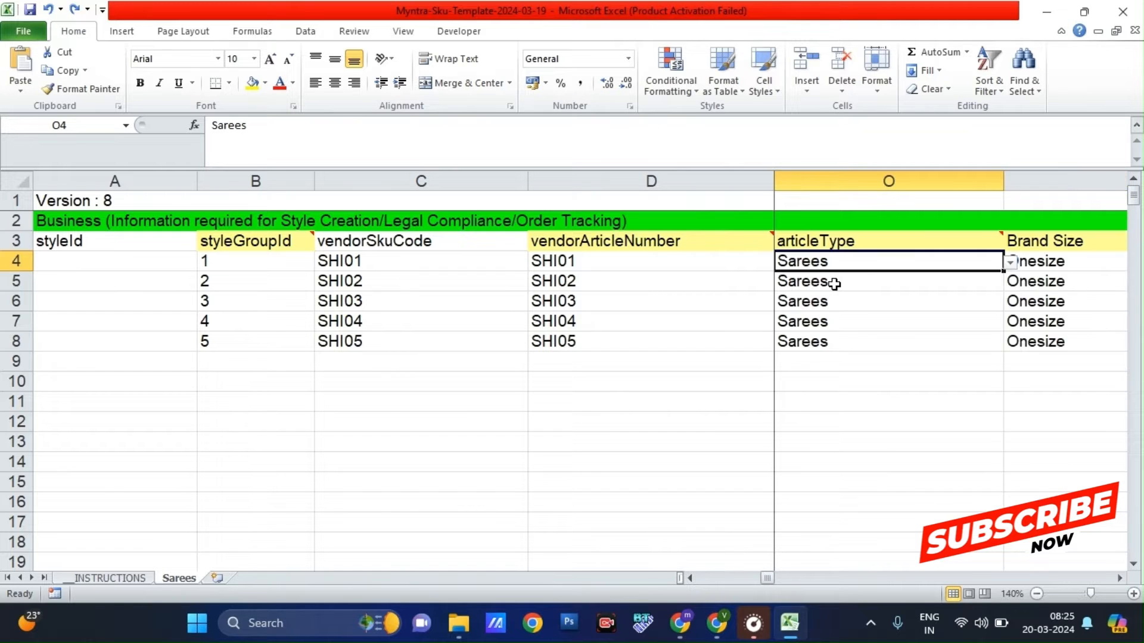
pyautogui.press('Up')
pyautogui.press('Down')
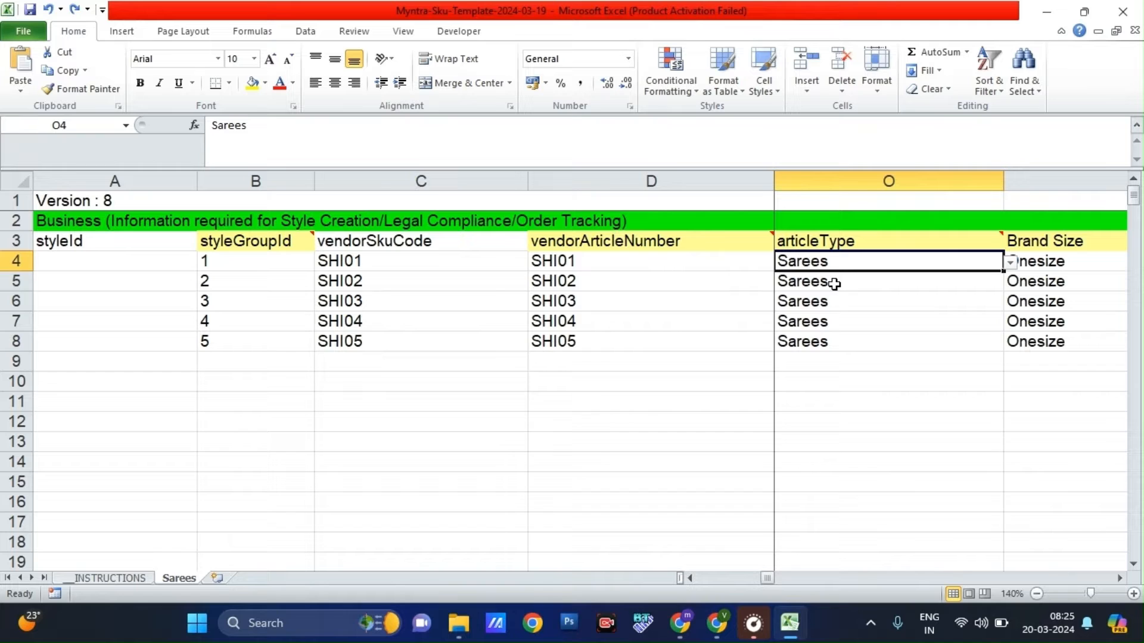
# Check the allowed values for articleType and Brand Size, plus the Standard Size and is Standard Size present on Label columns, in the first saree row
pyautogui.hotkey('alt', 'Down')
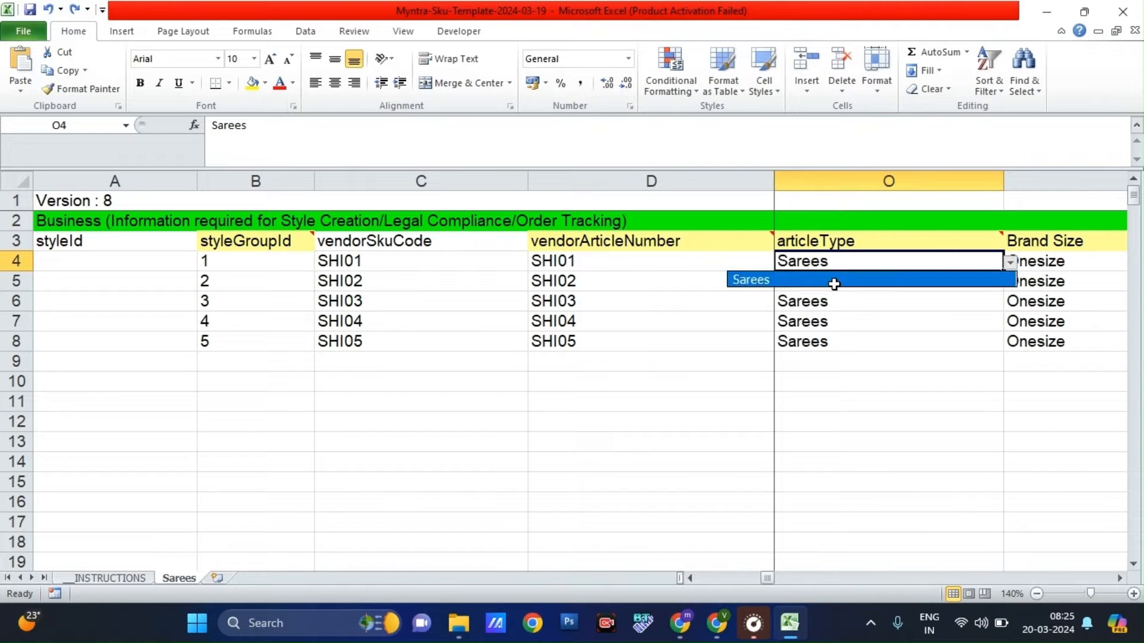
pyautogui.press('Escape')
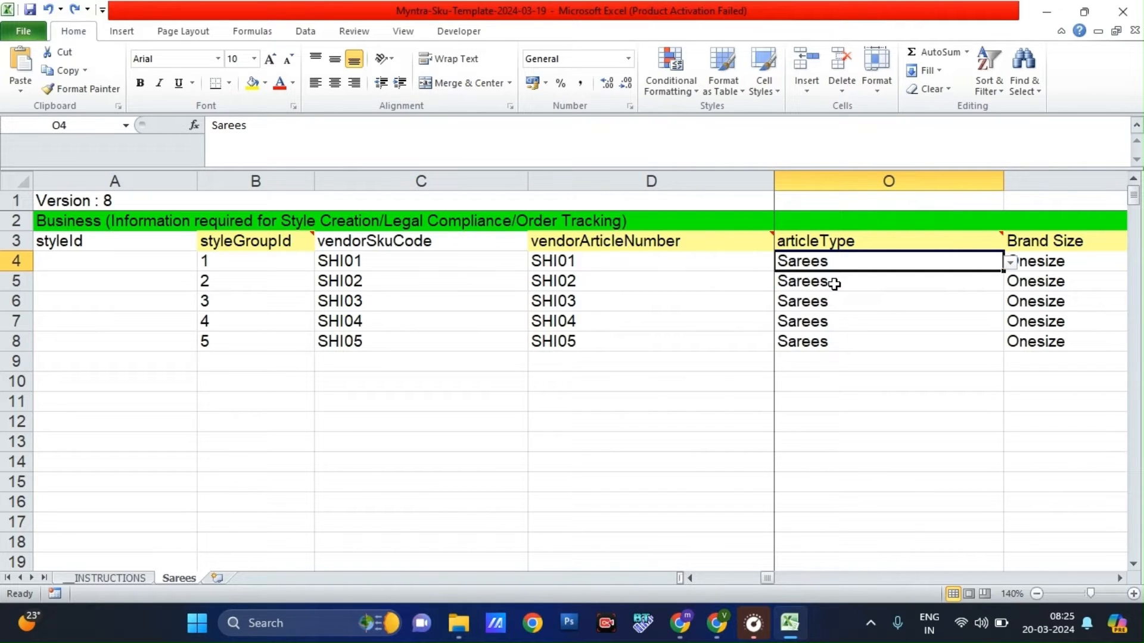
pyautogui.press('Right')
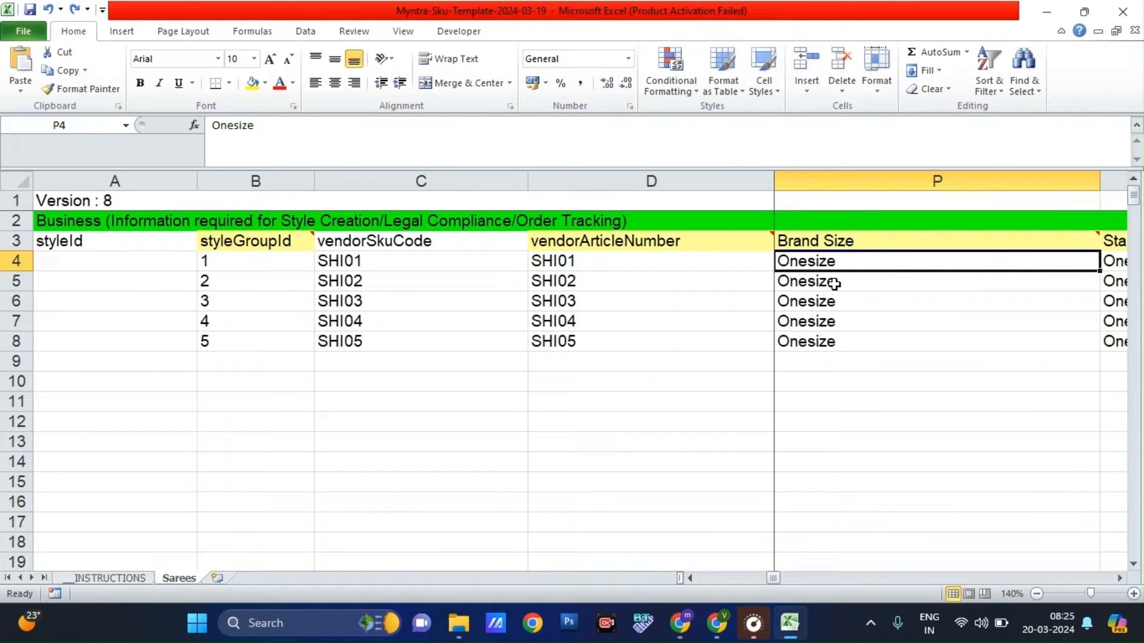
pyautogui.hotkey('alt', 'Down')
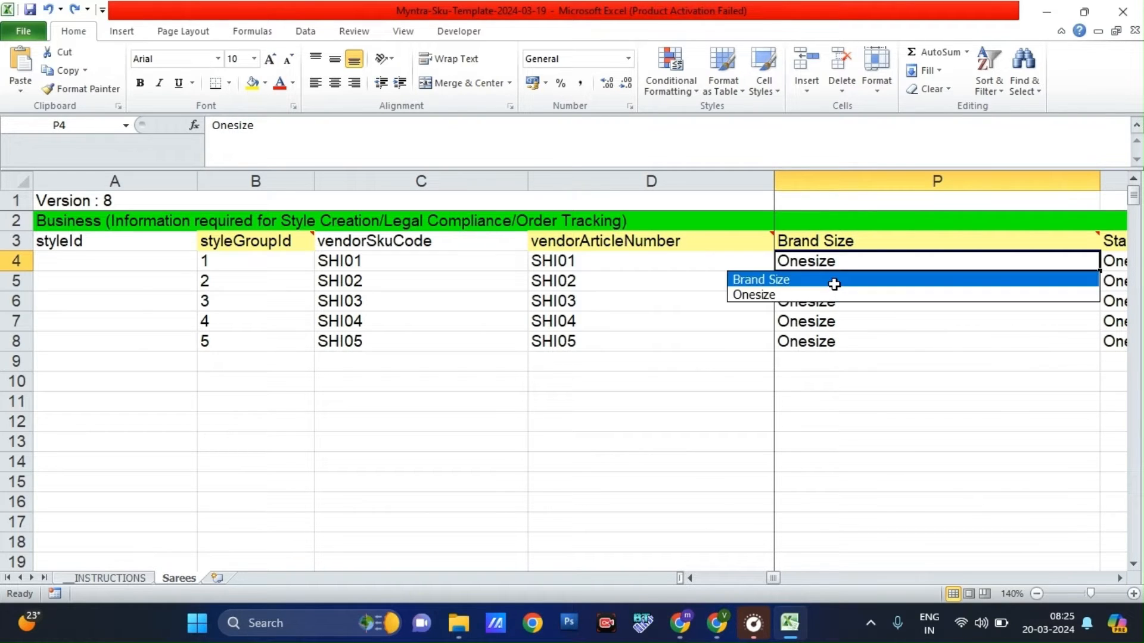
pyautogui.press('Escape')
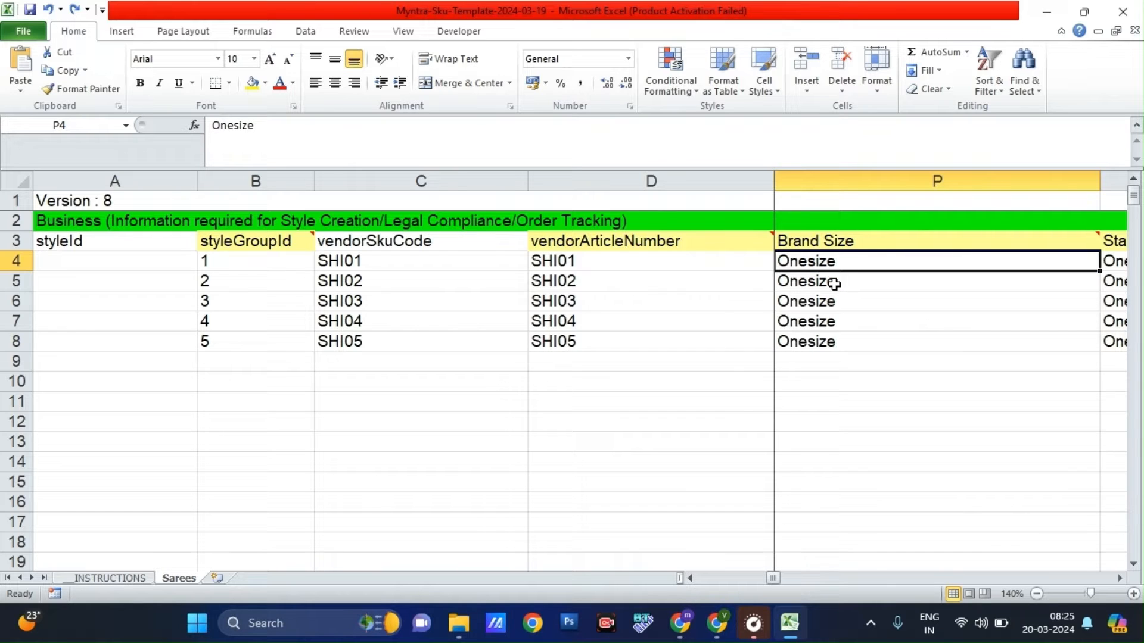
pyautogui.press('Right')
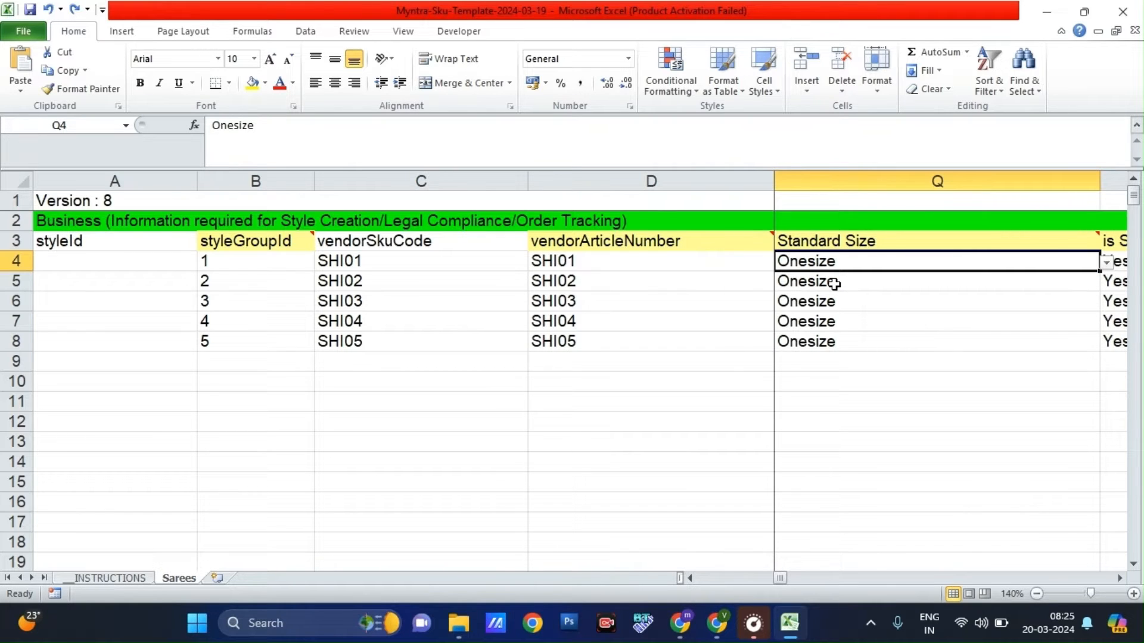
pyautogui.press('Right')
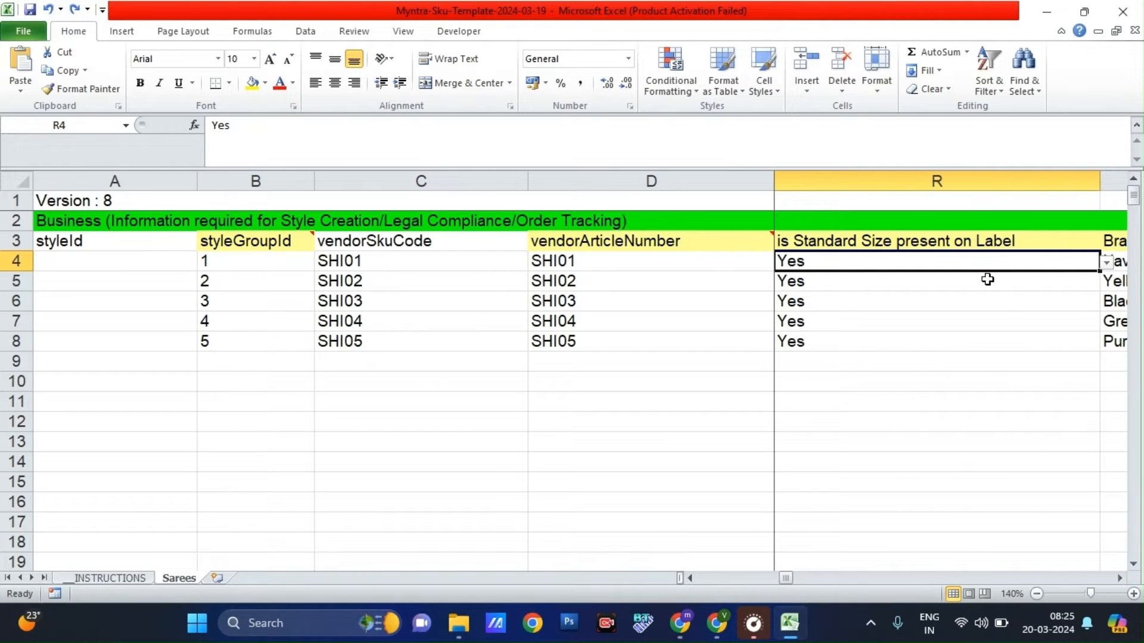
# Review the Brand Colour (Remarks) entries of the five saree rows
pyautogui.press('Right')
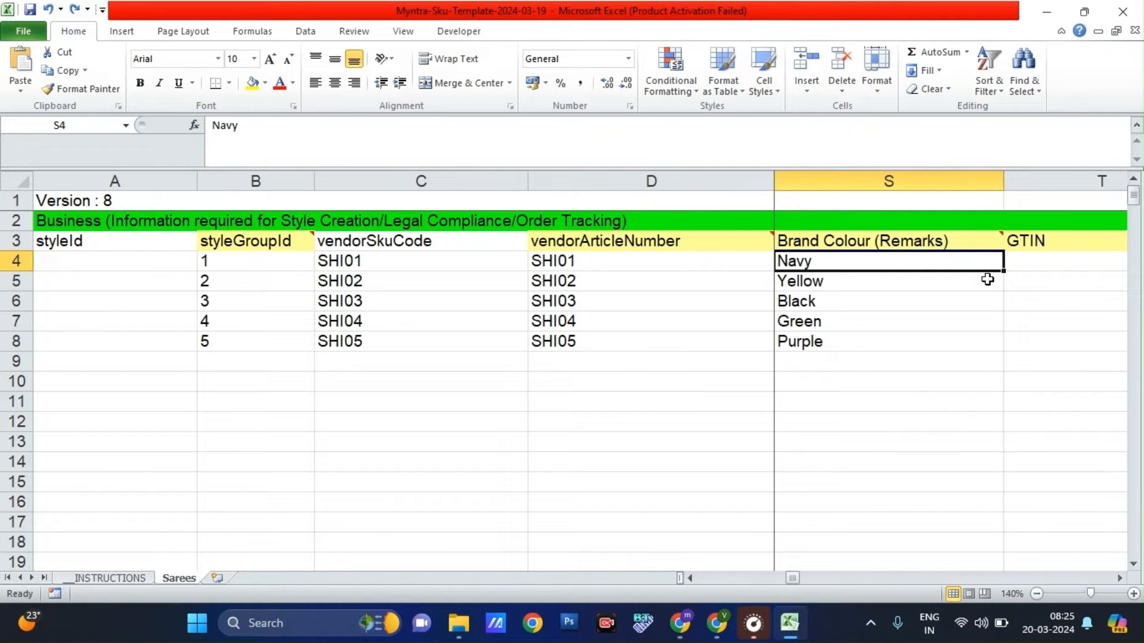
pyautogui.press('Down')
pyautogui.press('Down')
pyautogui.press('Down')
pyautogui.press('Down')
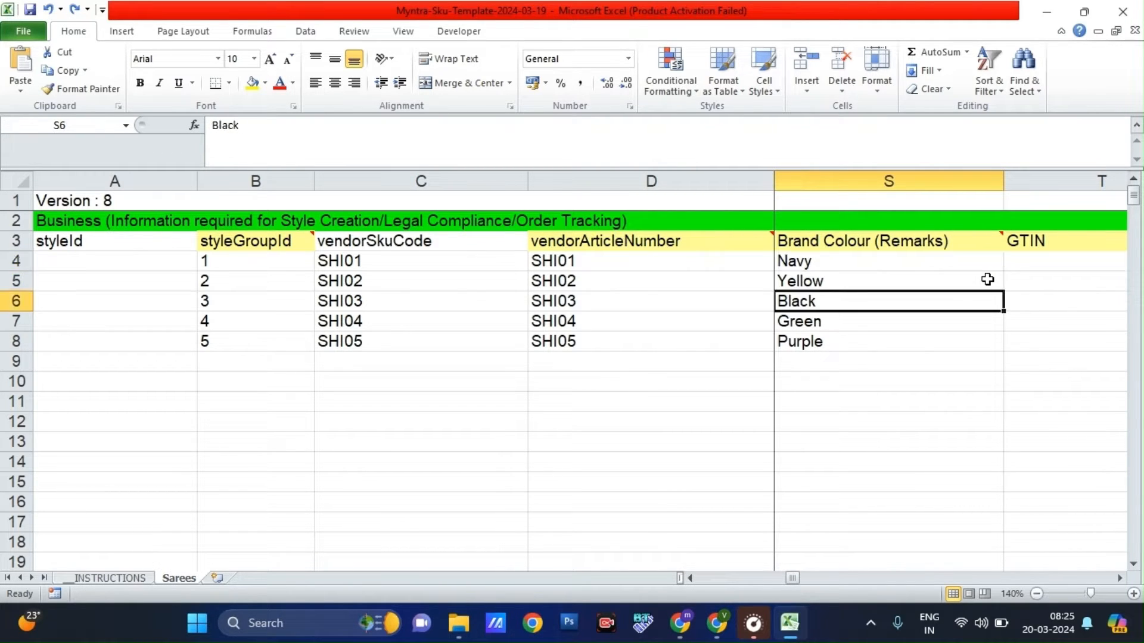
pyautogui.press('Up')
pyautogui.press('Up')
pyautogui.press('Up')
pyautogui.press('Up')
# Check the GTIN, HSN, SKUCode and MRP columns for the first saree row
pyautogui.press('Right')
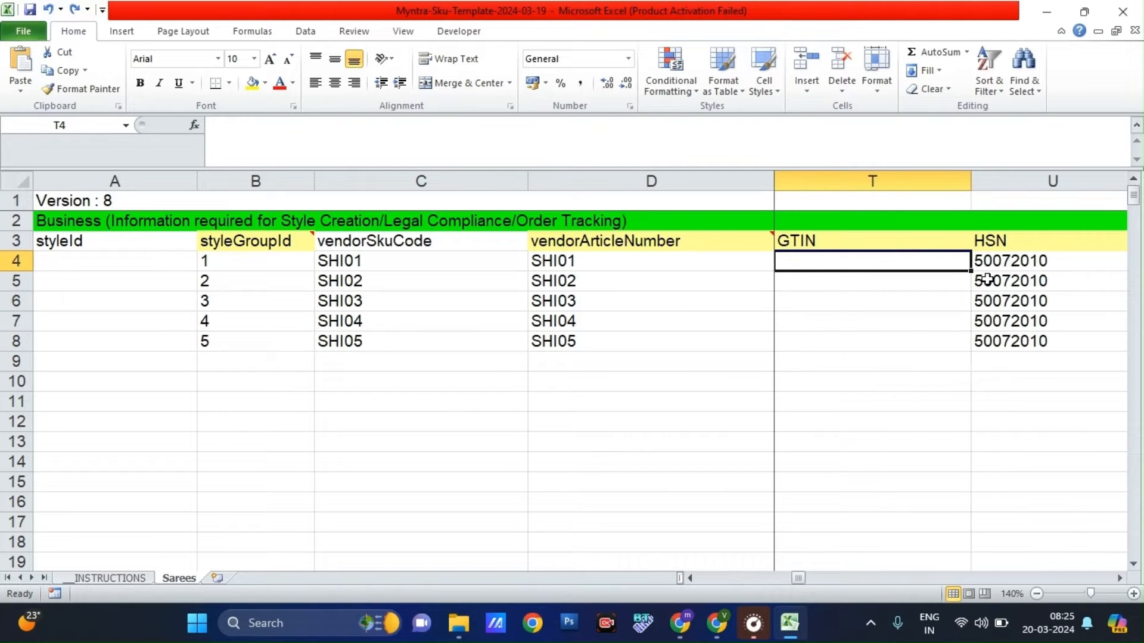
pyautogui.press('Right')
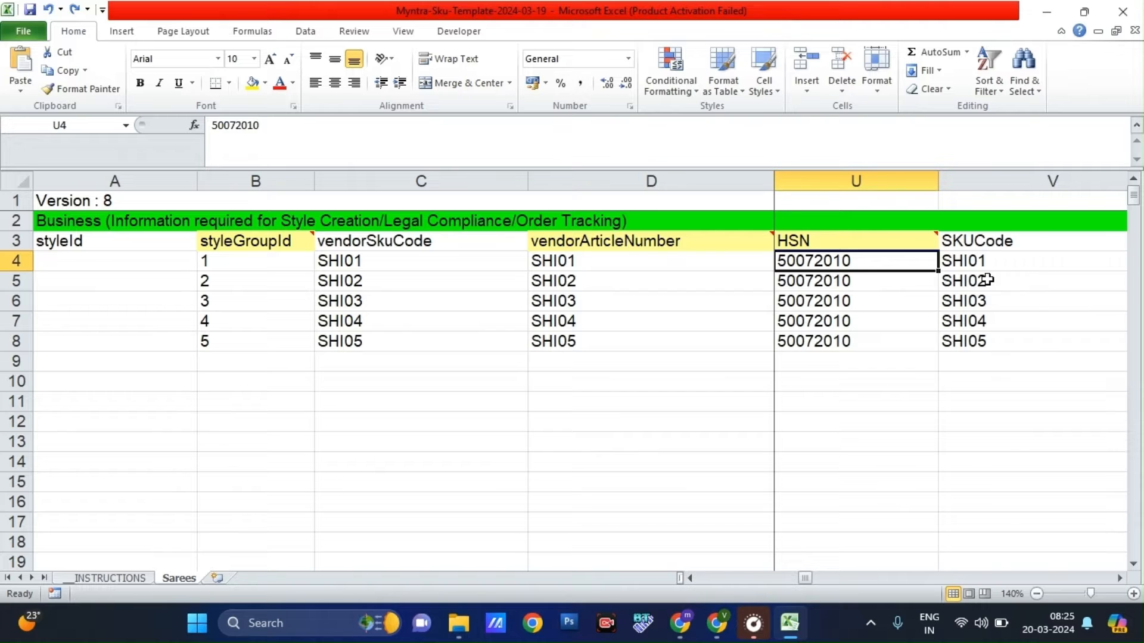
pyautogui.press('Right')
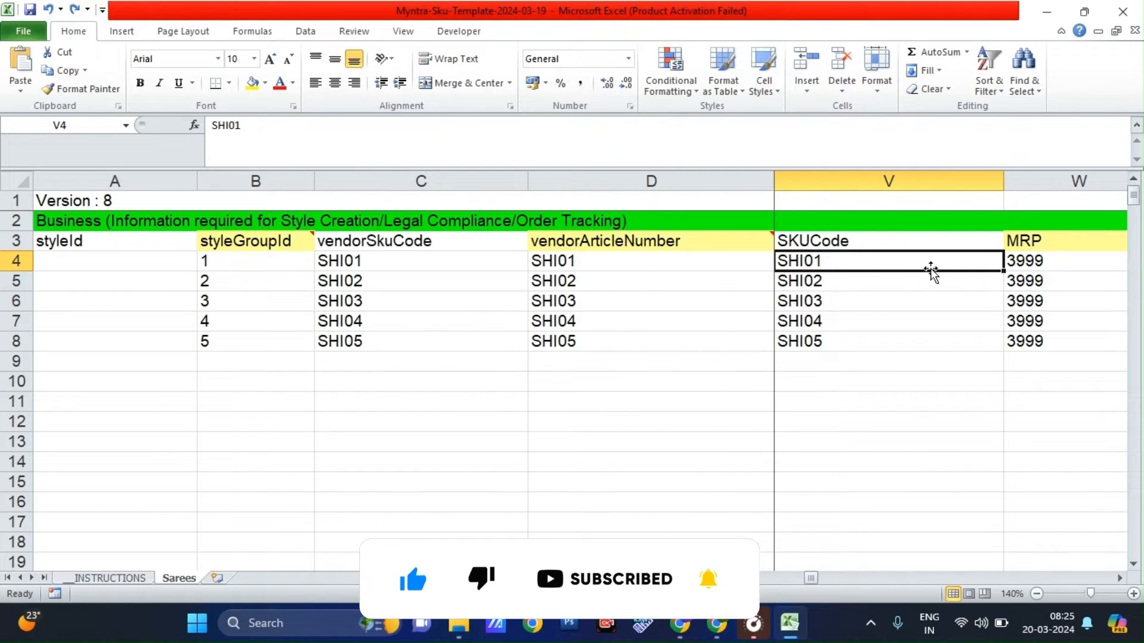
pyautogui.press('Right')
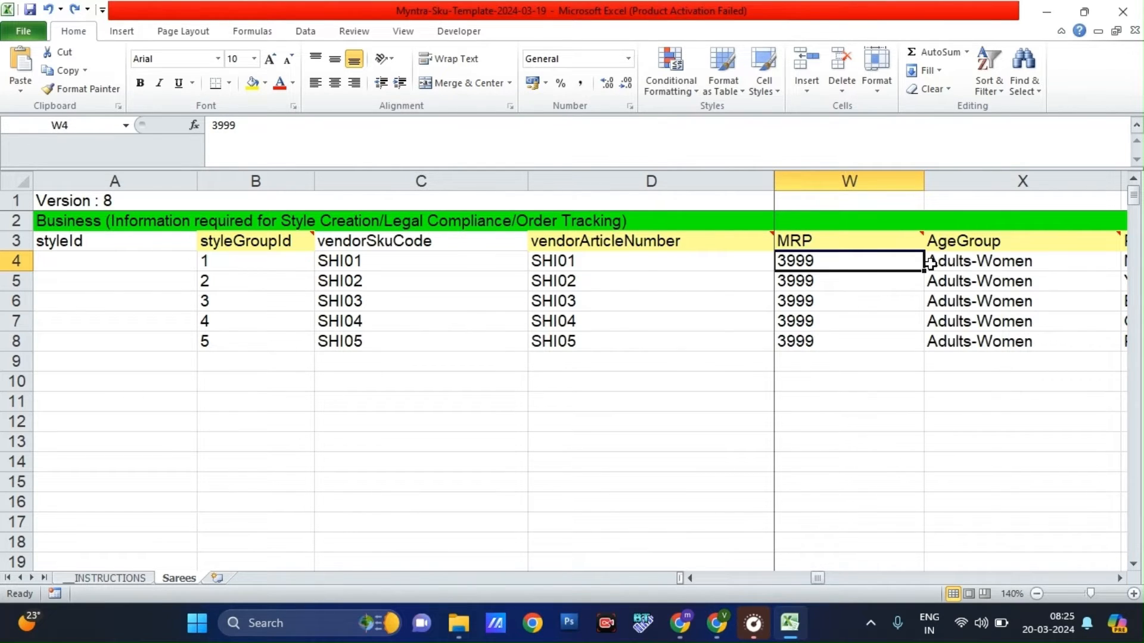
# Select Adults-Women as the AgeGroup of the first saree row
pyautogui.press('Right')
pyautogui.press('Right')
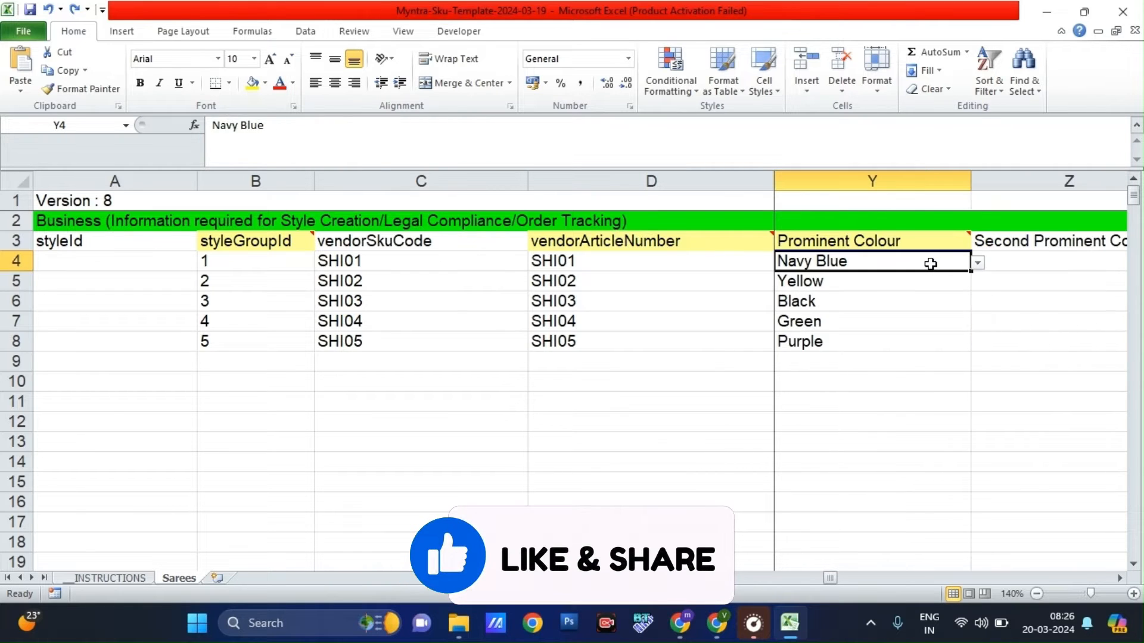
pyautogui.press('Left')
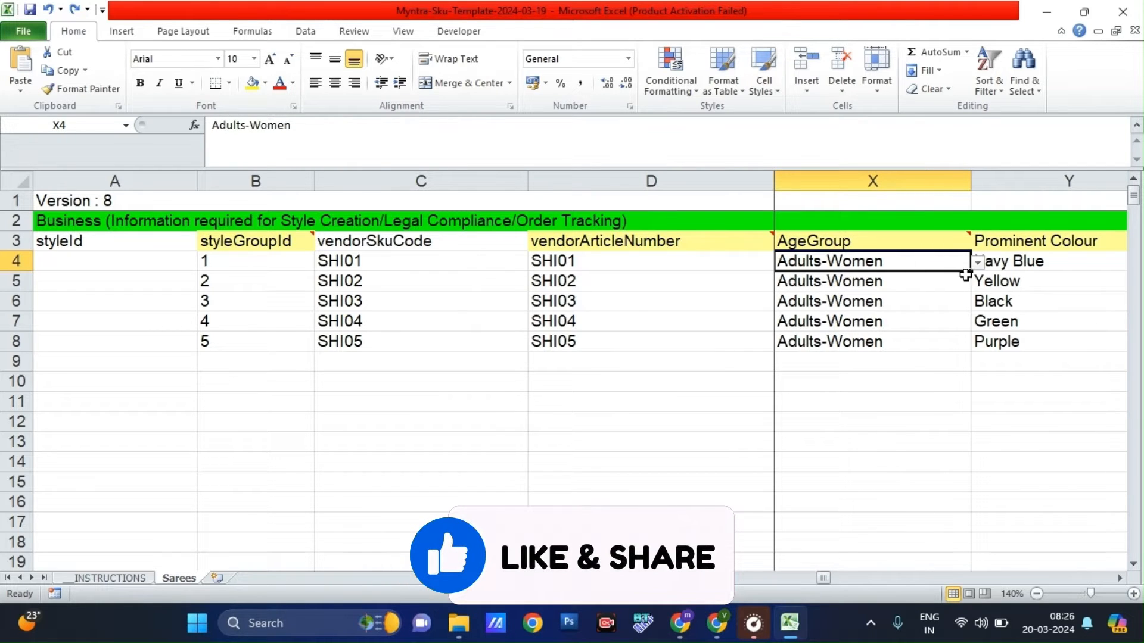
pyautogui.click(978, 263)
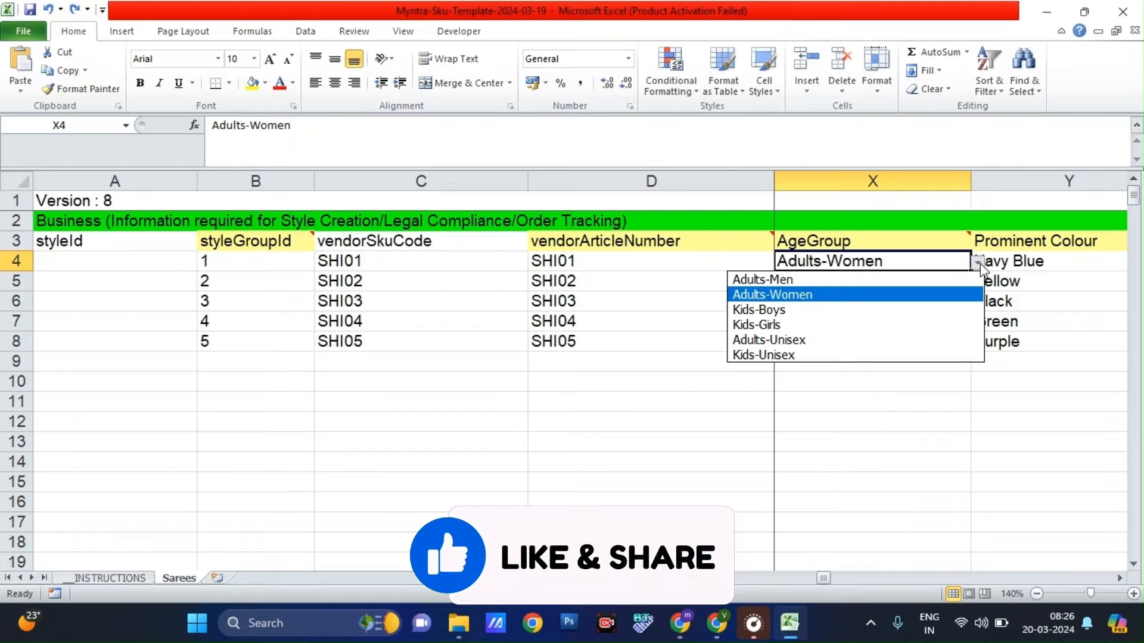
pyautogui.click(838, 294)
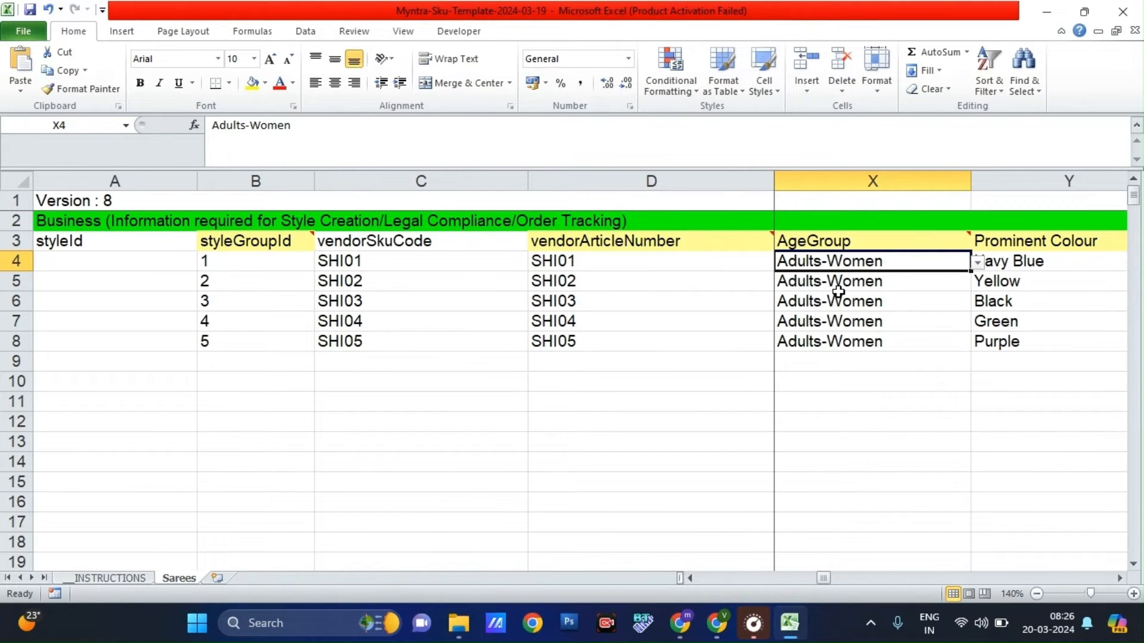
# Review the Prominent Colour options and the entries of the five saree rows
pyautogui.press('Right')
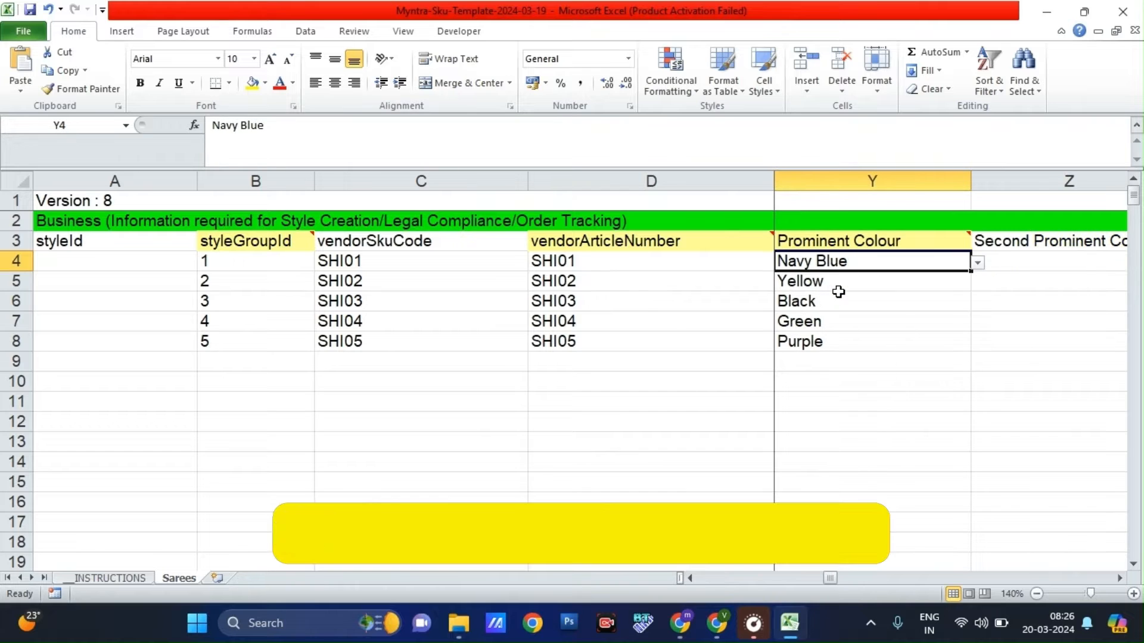
pyautogui.click(978, 263)
pyautogui.click(979, 264)
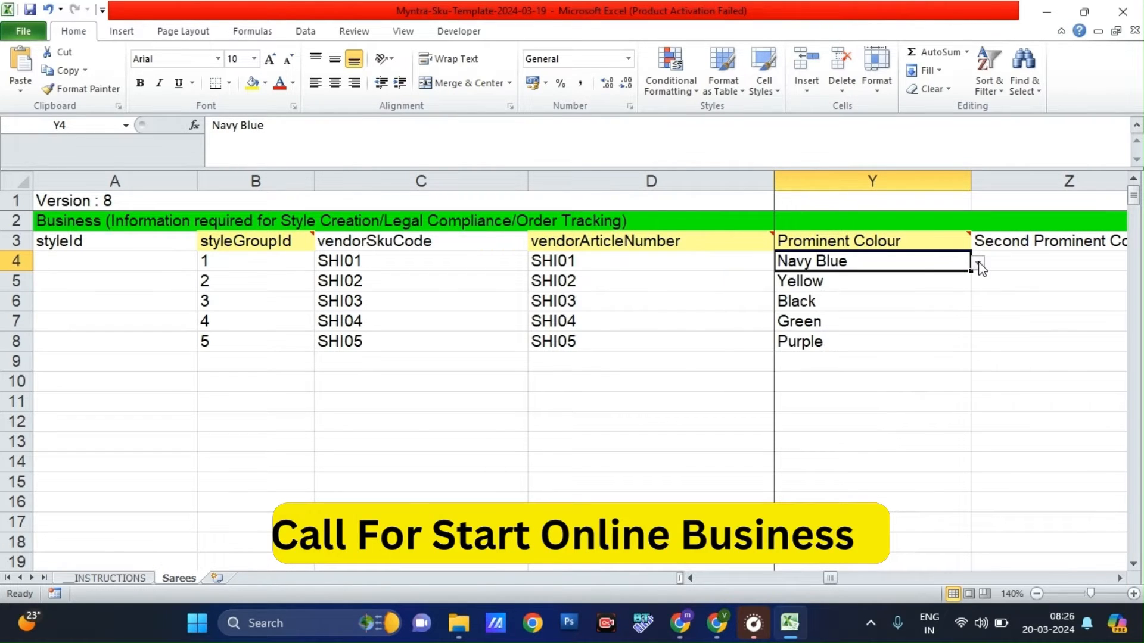
pyautogui.click(900, 281)
pyautogui.press('Down')
pyautogui.press('Down')
pyautogui.press('Down')
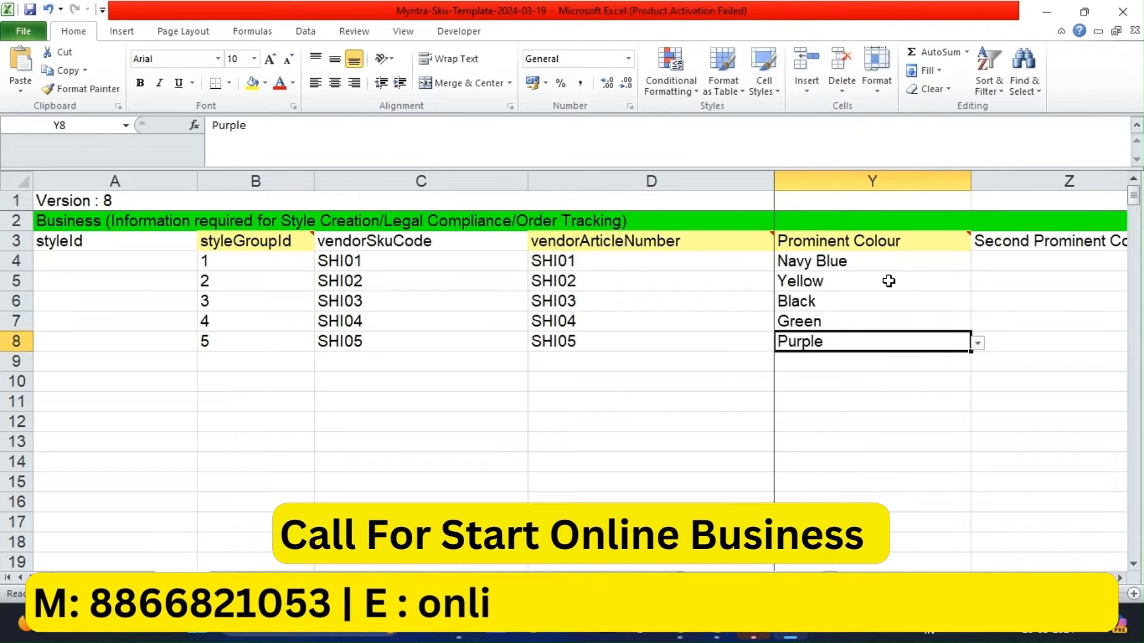
# Try to enter Dark Green as the Prominent Colour of the second saree row
pyautogui.press('Up')
pyautogui.press('Up')
pyautogui.press('Up')
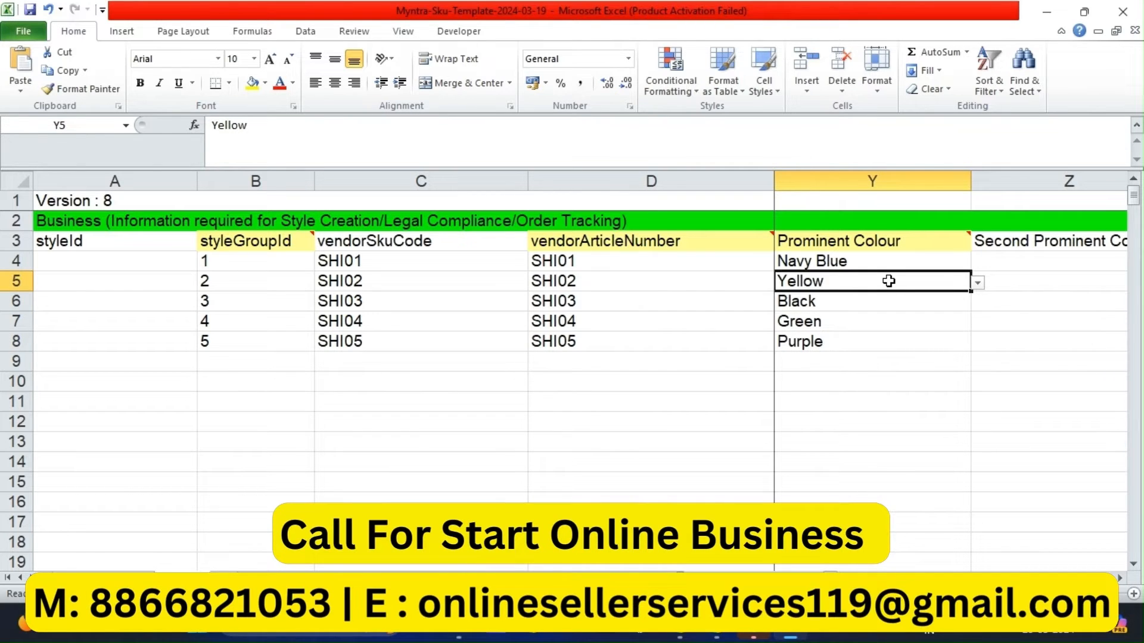
pyautogui.write('Dark Green')
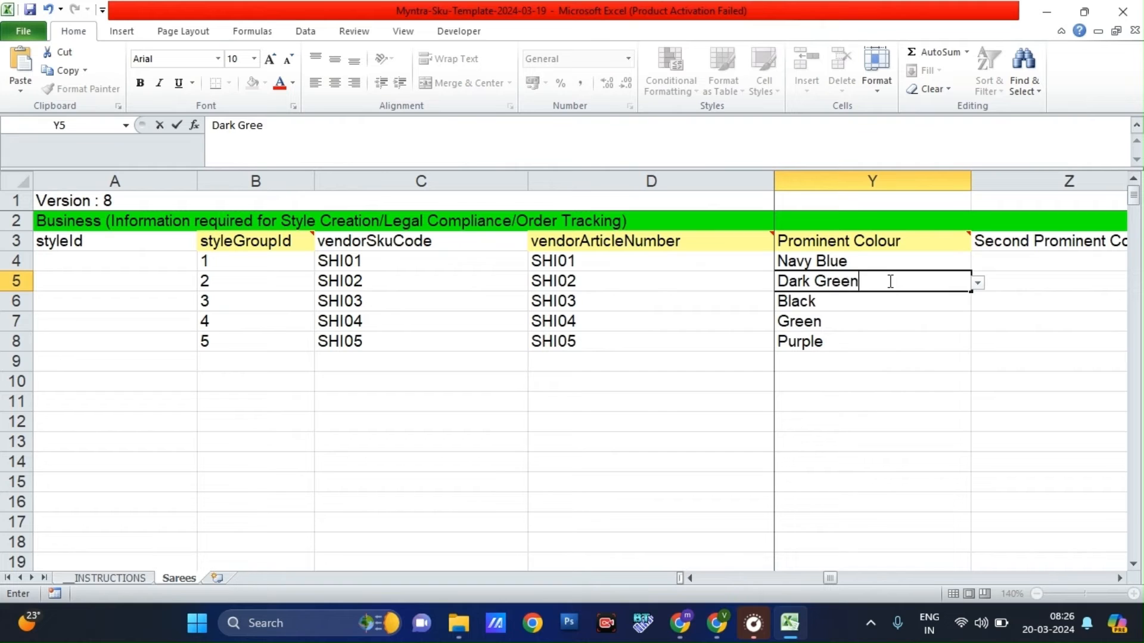
pyautogui.press('Return')
pyautogui.press('Escape')
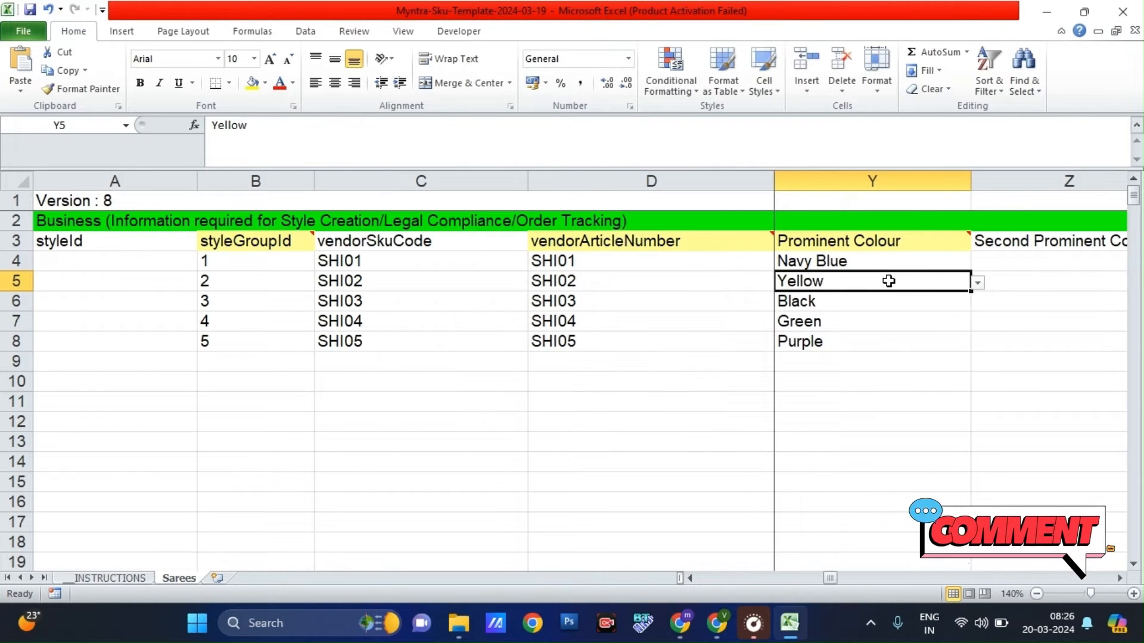
# Move past the second and third prominent colour columns and examine the FashionType options and entries
pyautogui.press('Up')
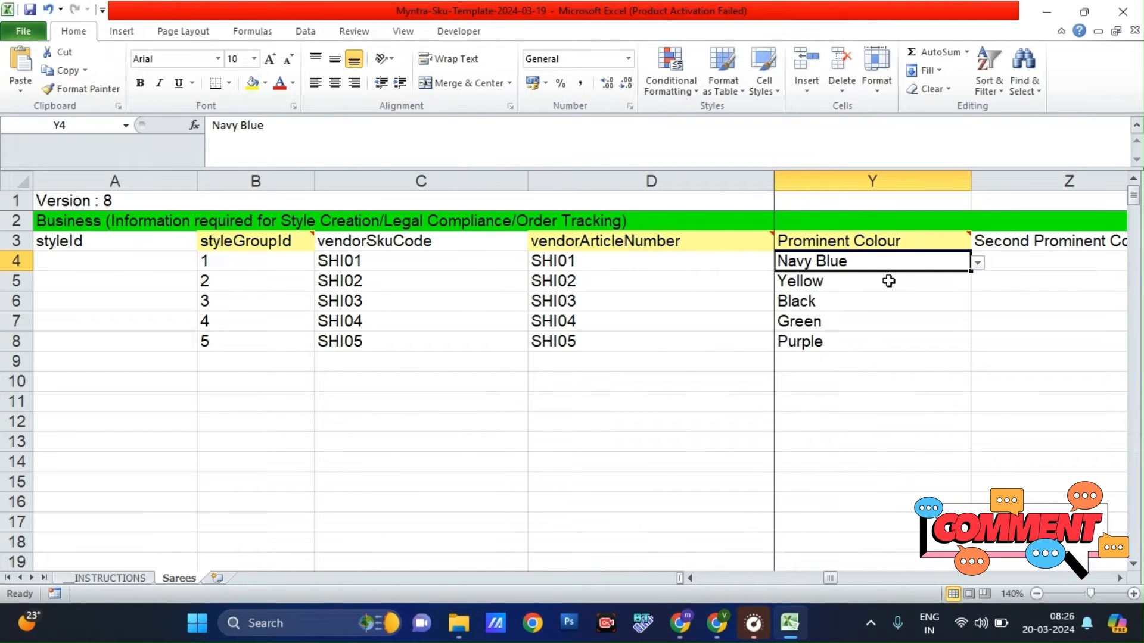
pyautogui.press('Right')
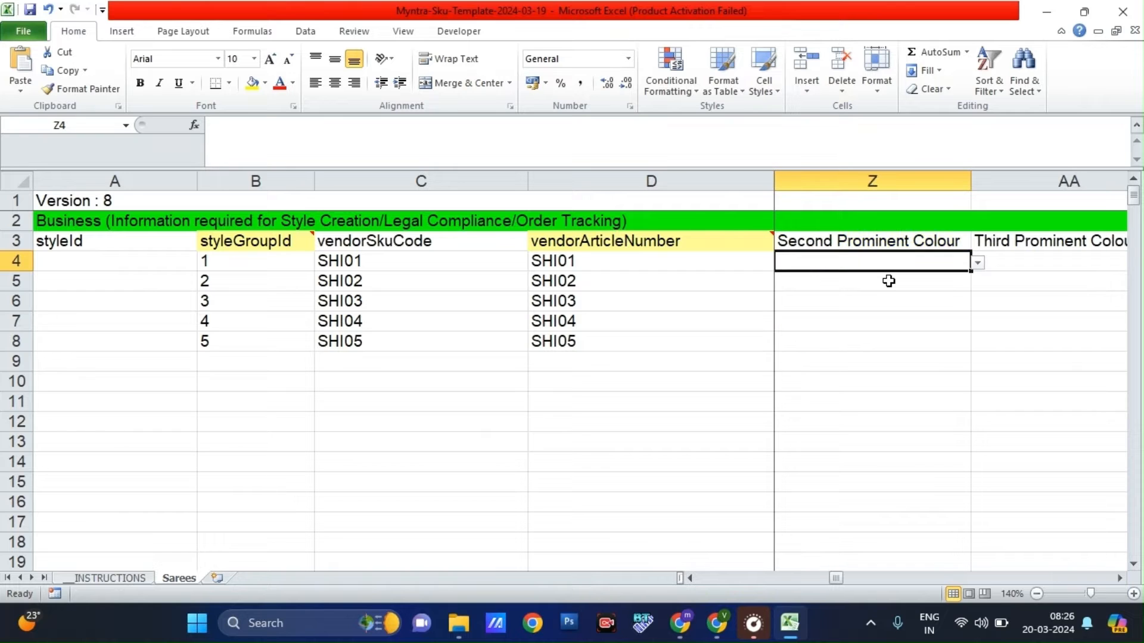
pyautogui.press('Right')
pyautogui.press('Right')
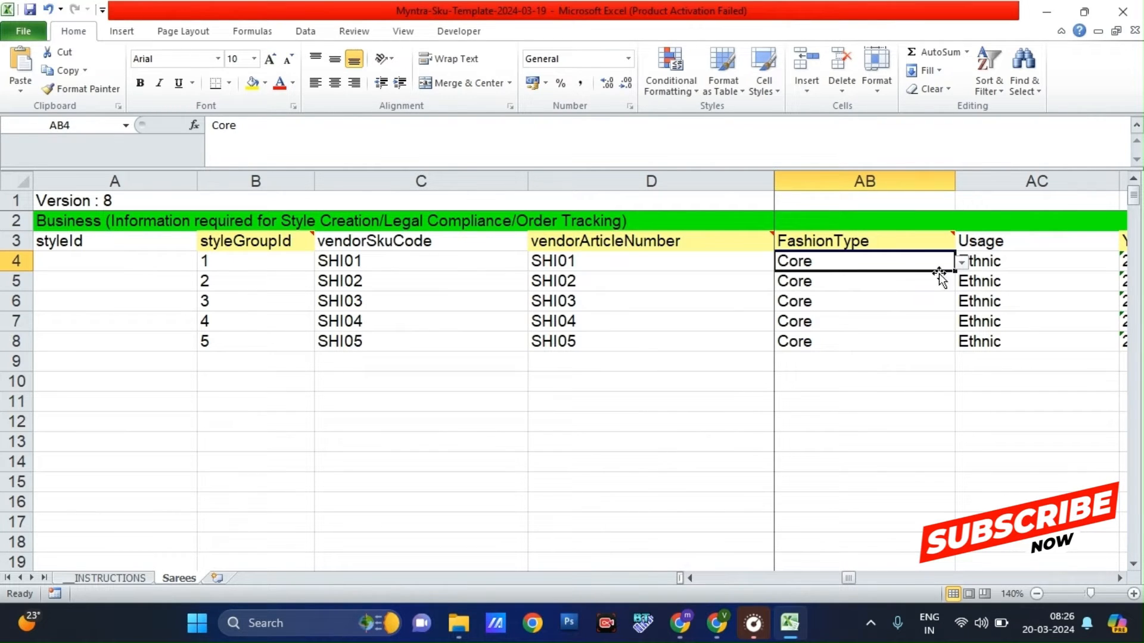
pyautogui.click(961, 261)
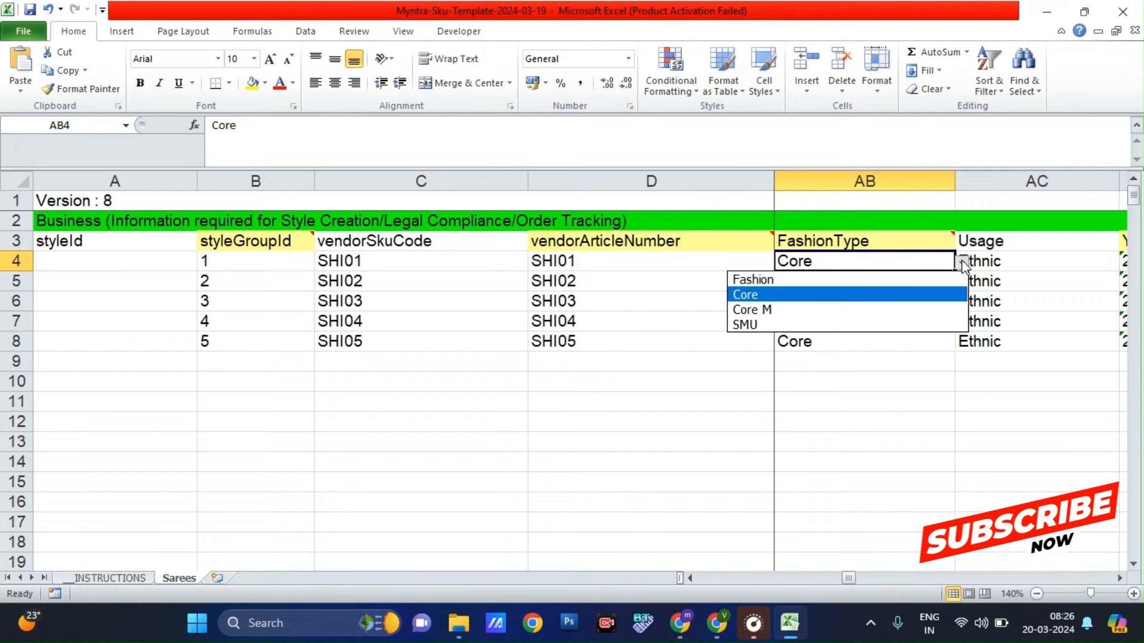
pyautogui.click(961, 260)
pyautogui.press('Down')
pyautogui.press('Down')
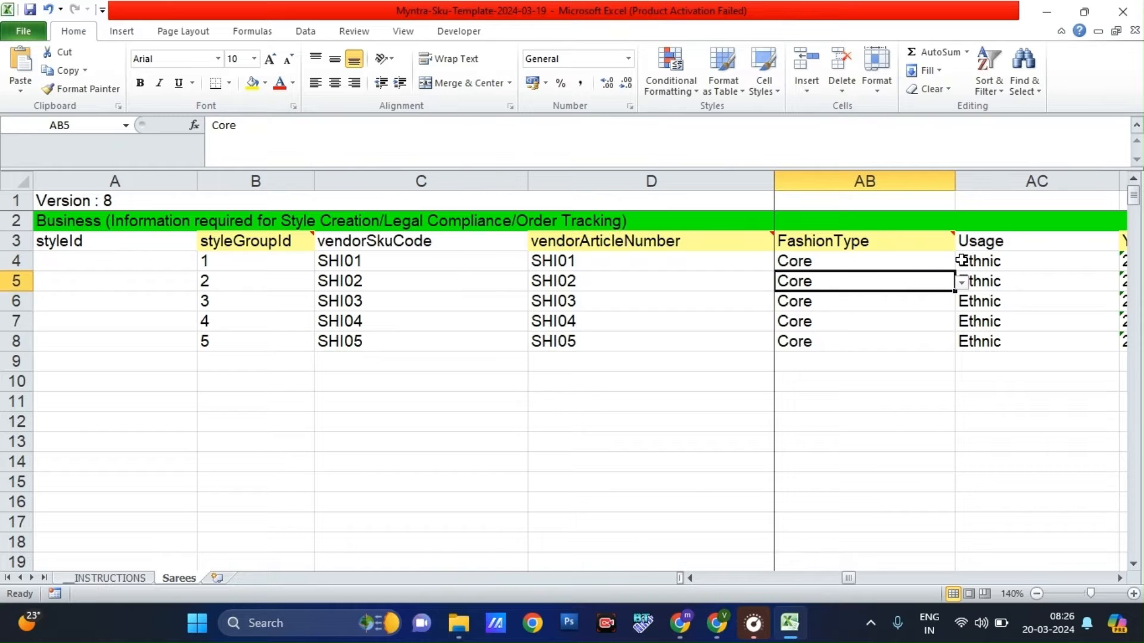
pyautogui.press('Up')
pyautogui.press('Up')
# Check the Usage and Year columns for the first saree row
pyautogui.press('Right')
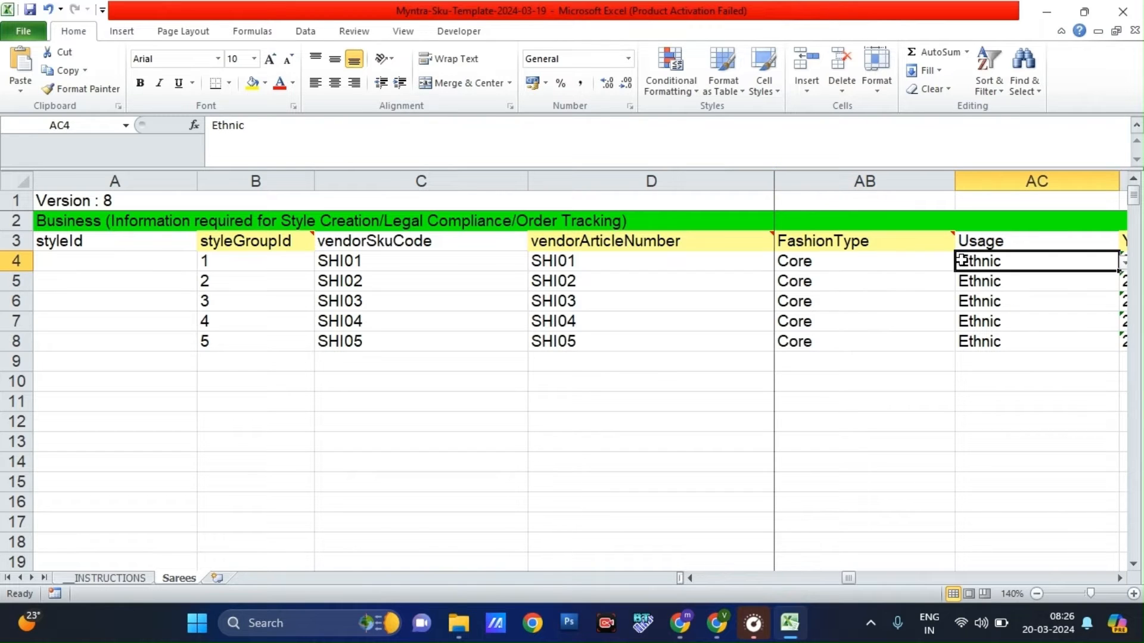
pyautogui.press('Right')
pyautogui.press('Left')
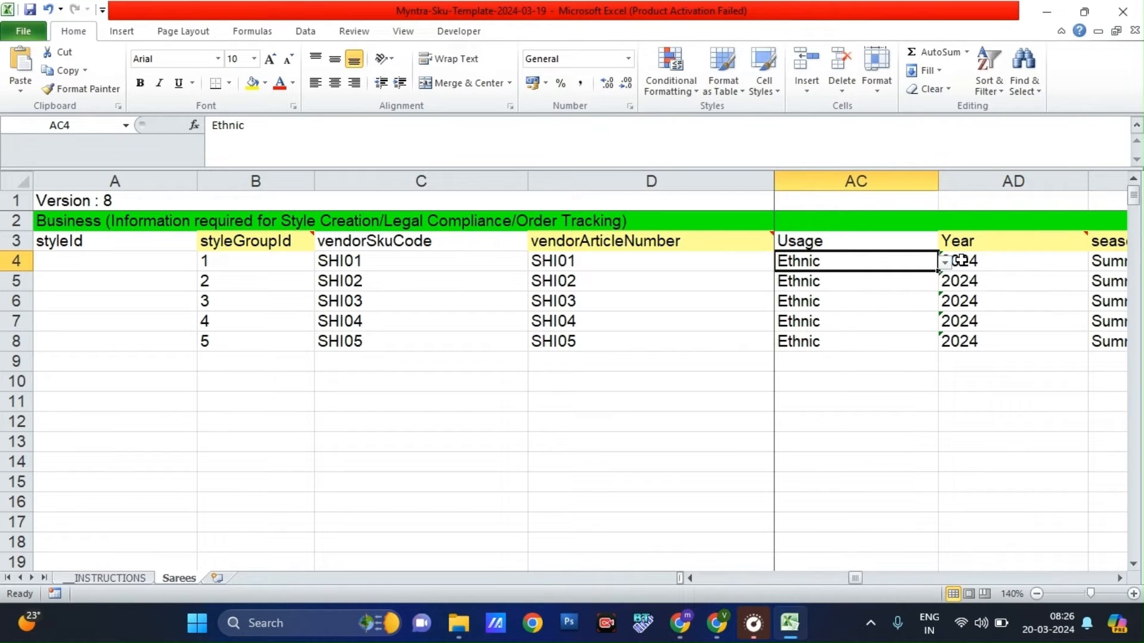
pyautogui.click(960, 260)
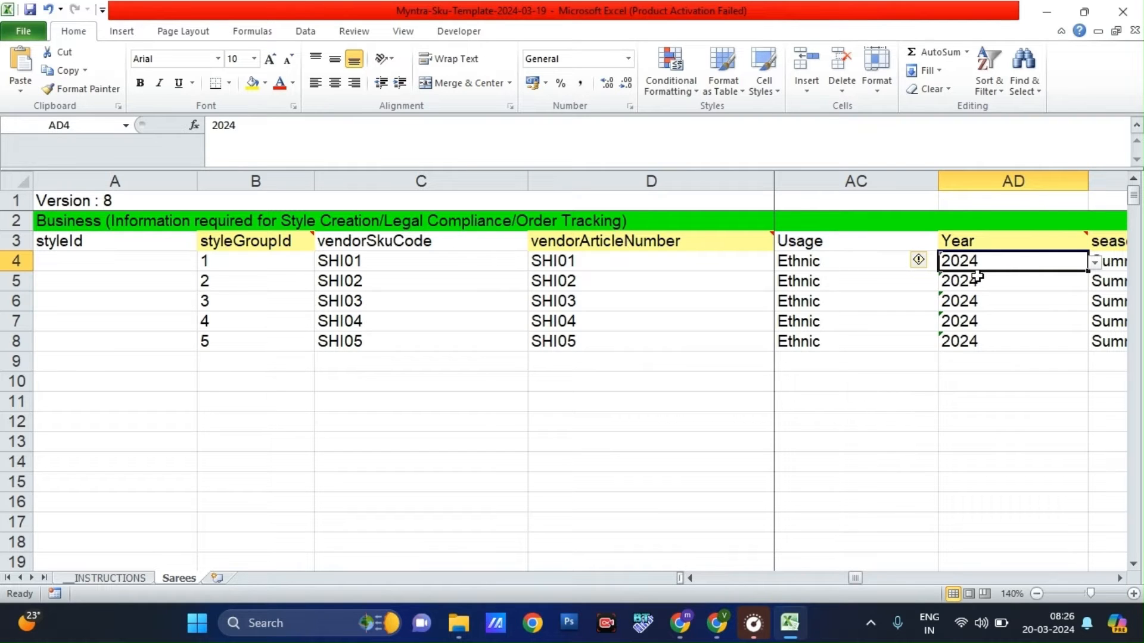
# Check the season options and read the Product Details description of the first saree row
pyautogui.press('Right')
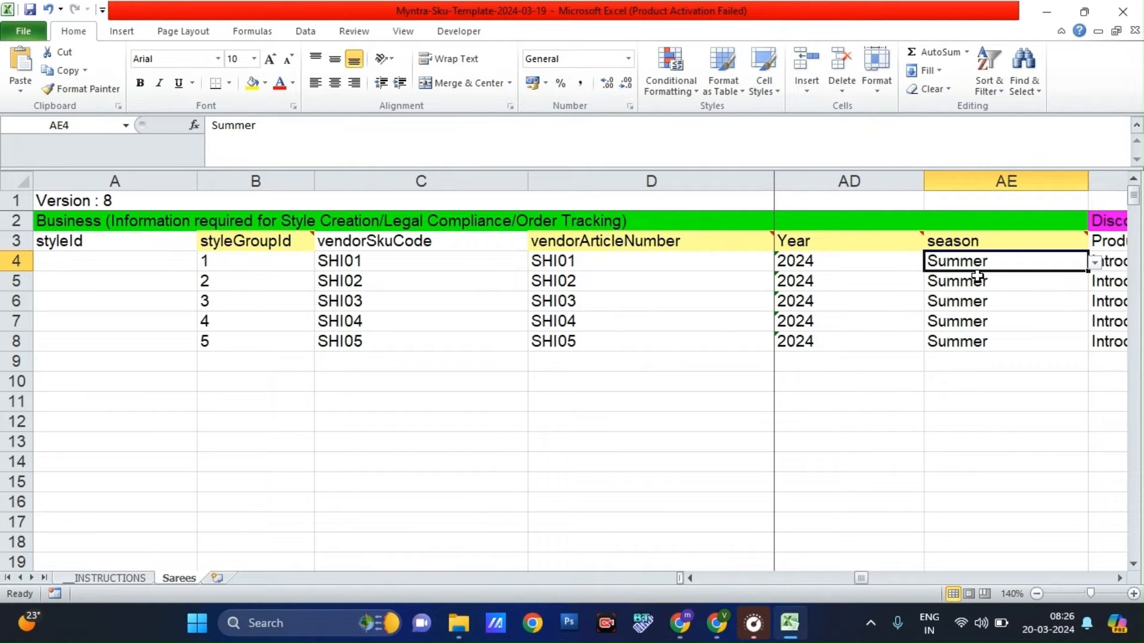
pyautogui.press('Right')
pyautogui.press('Left')
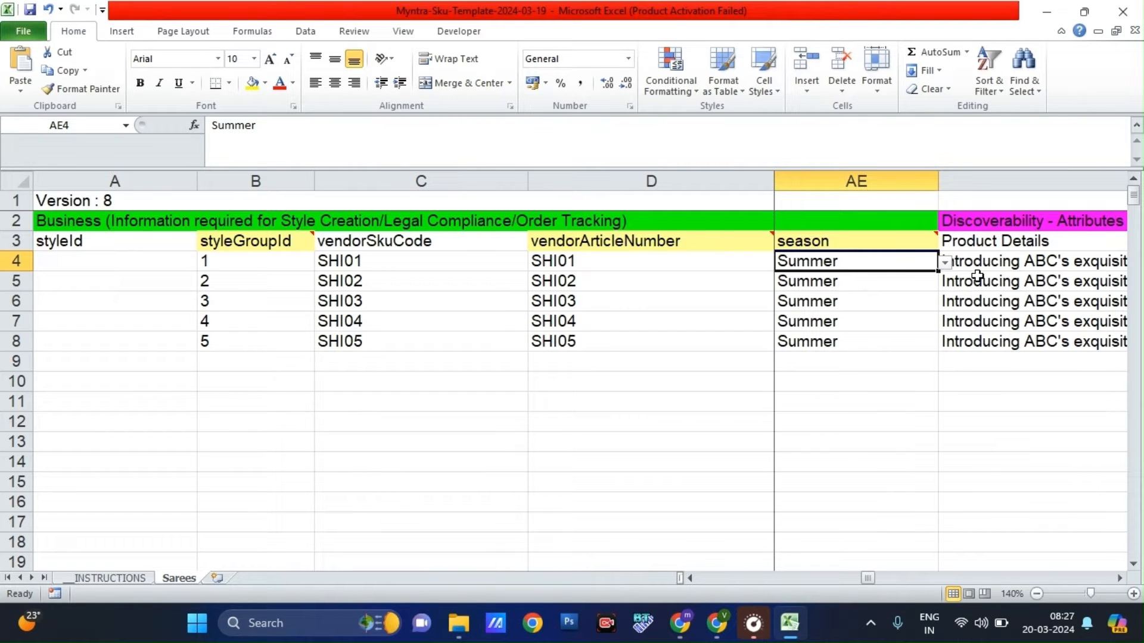
pyautogui.click(944, 262)
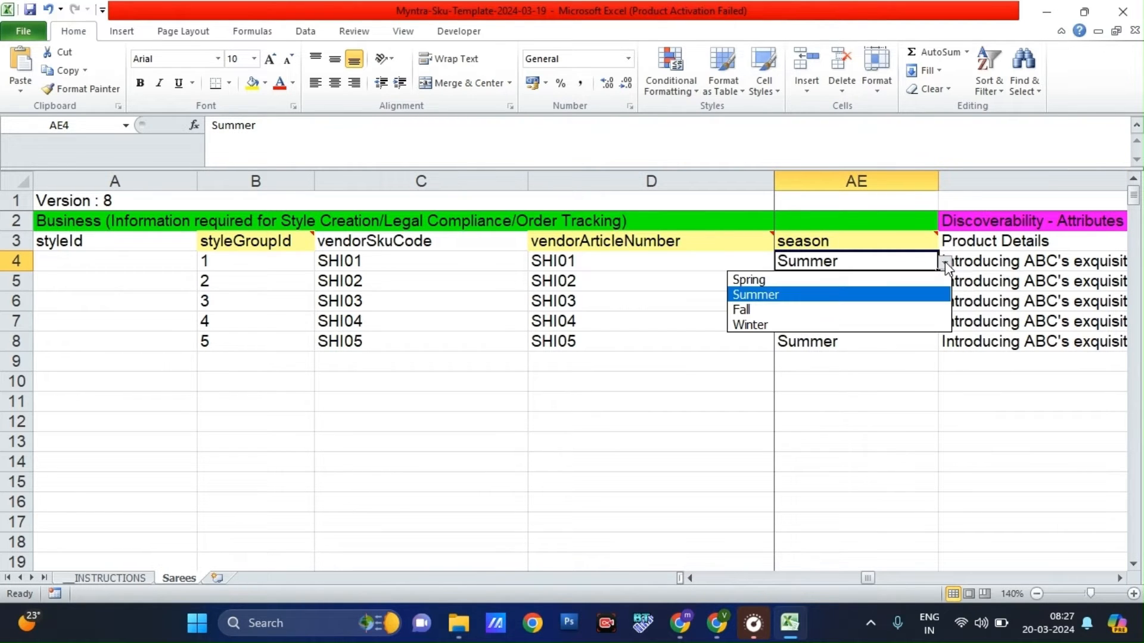
pyautogui.press('Escape')
pyautogui.press('Right')
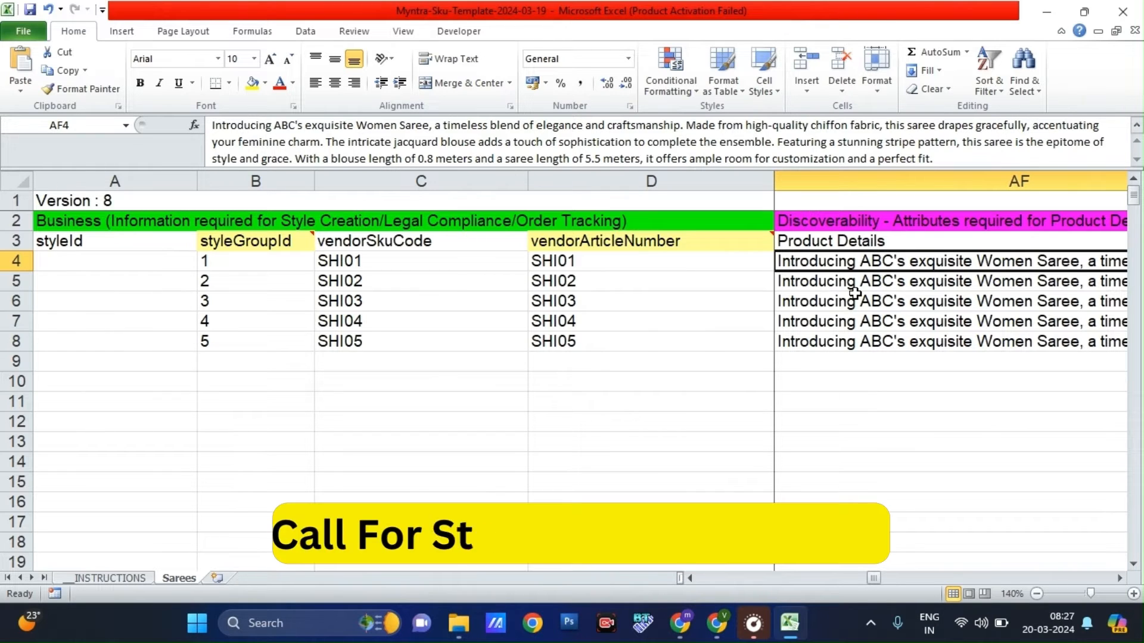
# Read the materialCareDescription and sizeAndFitDescription entries of the first saree row
pyautogui.press('Right')
pyautogui.press('Right')
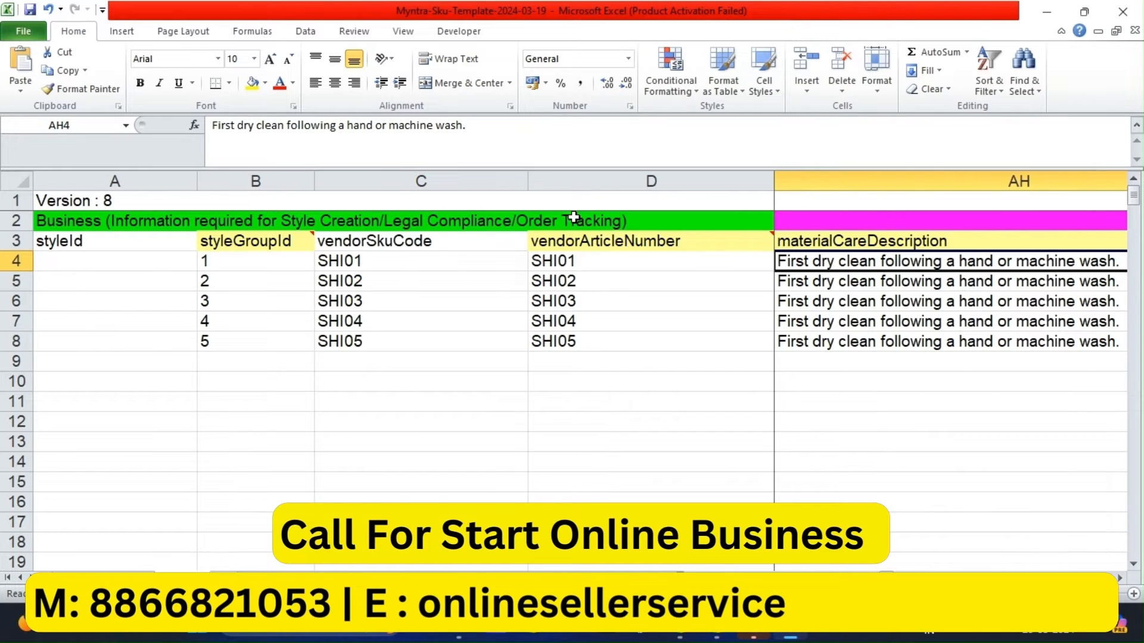
pyautogui.press('Right')
pyautogui.press('Left')
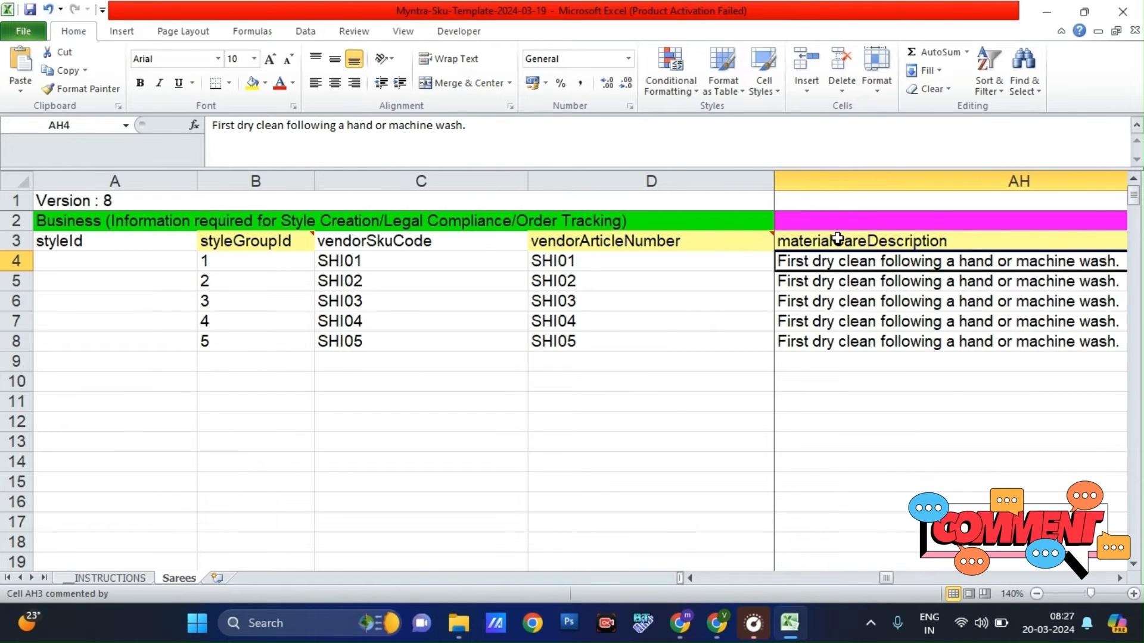
pyautogui.press('Right')
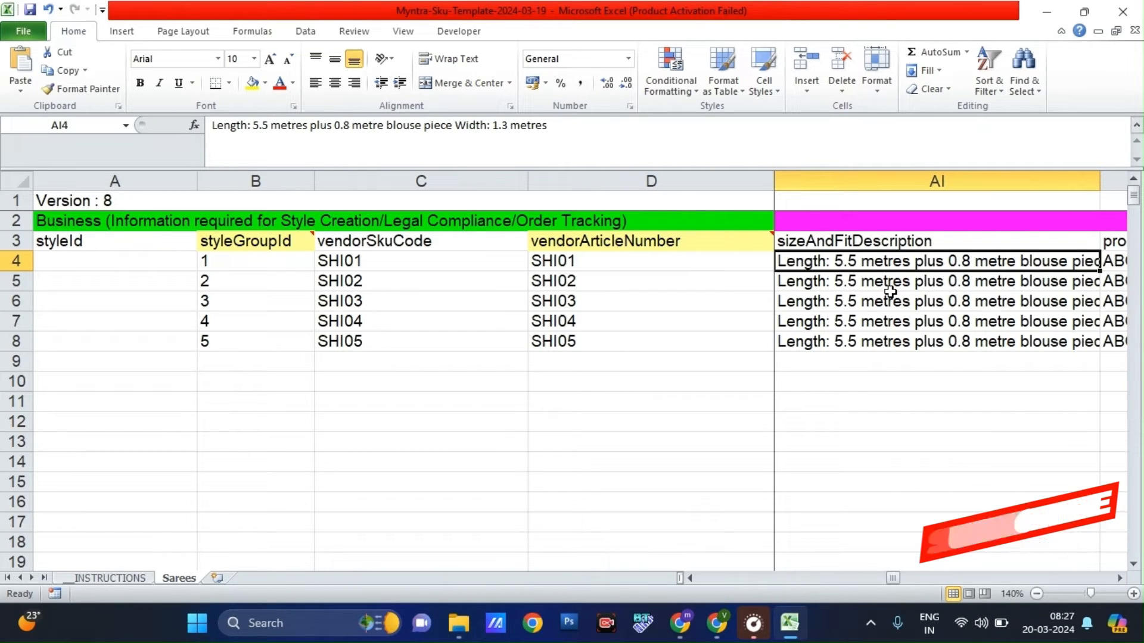
# Compare the productDisplayName entries across all five saree rows
pyautogui.press('Right')
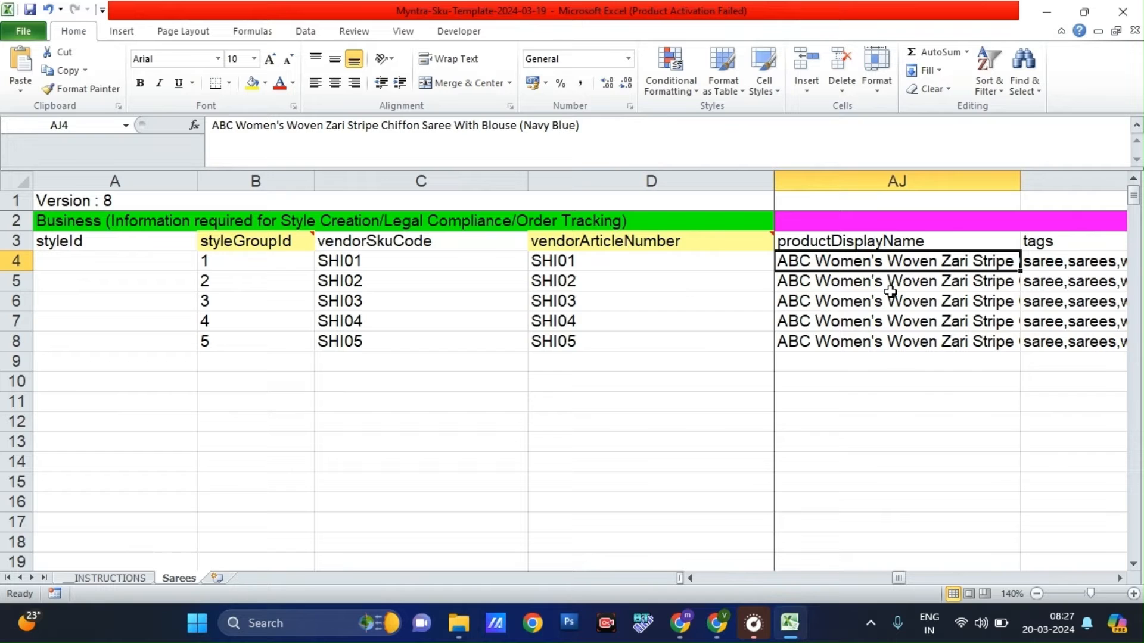
pyautogui.press('Down')
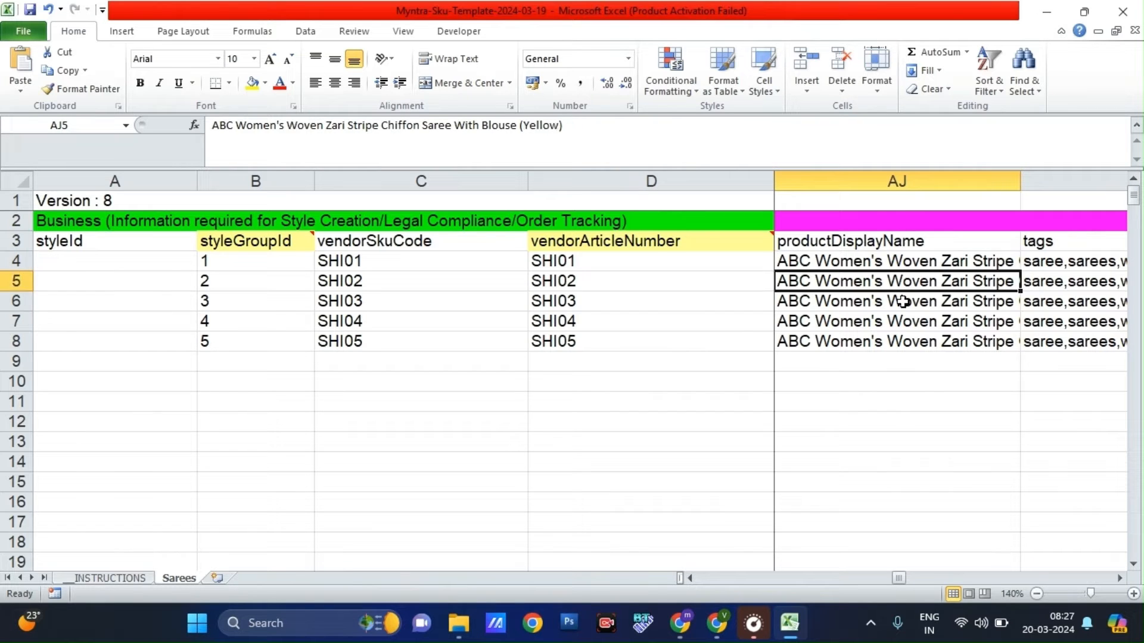
pyautogui.press('Down')
pyautogui.press('Down')
pyautogui.press('Down')
pyautogui.press('Up')
pyautogui.press('Up')
pyautogui.press('Up')
pyautogui.press('Up')
# Read the full list of search tags entered for the first saree row
pyautogui.press('Right')
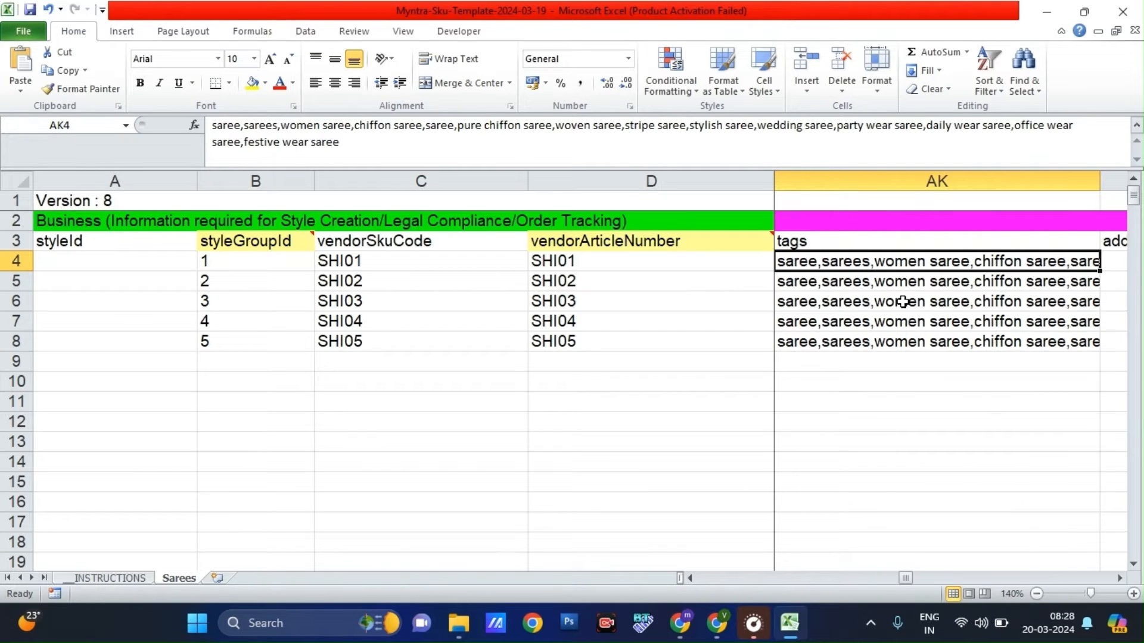
pyautogui.press('F2')
pyautogui.press('Escape')
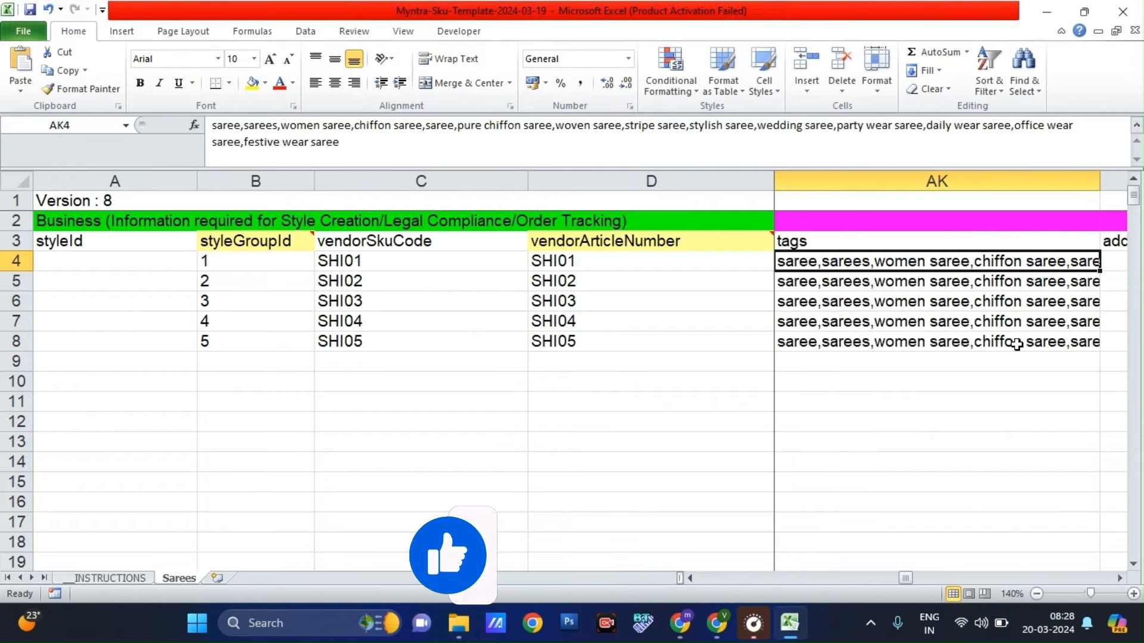
# Compare the first saree row's Color Variant GroupId with its vendorSkuCode
pyautogui.press('Right')
pyautogui.press('Right')
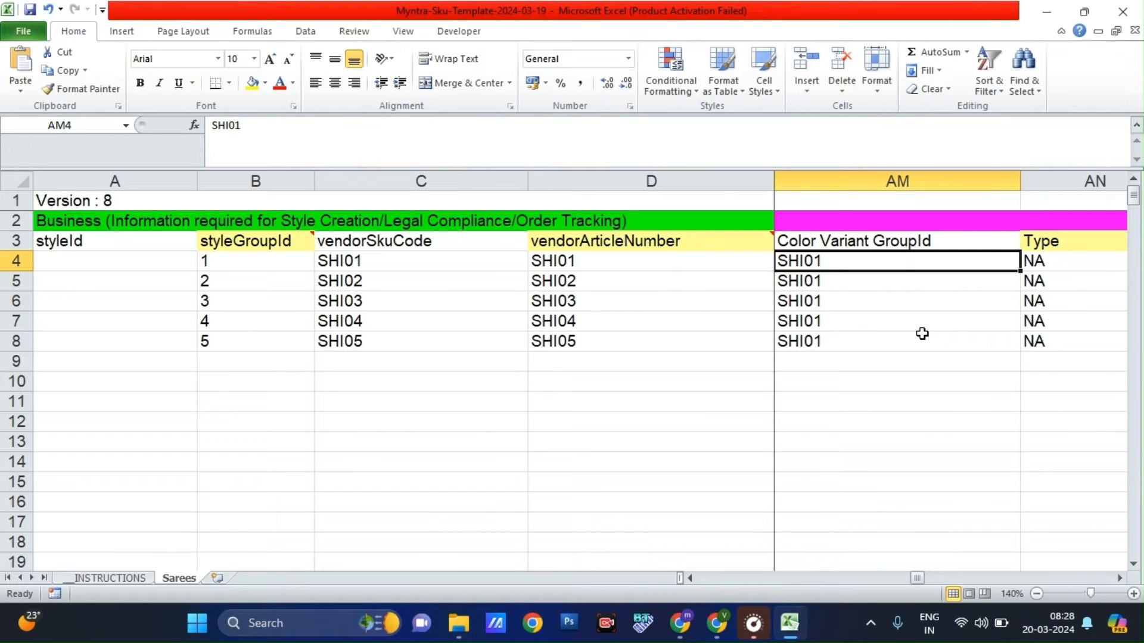
pyautogui.click(447, 260)
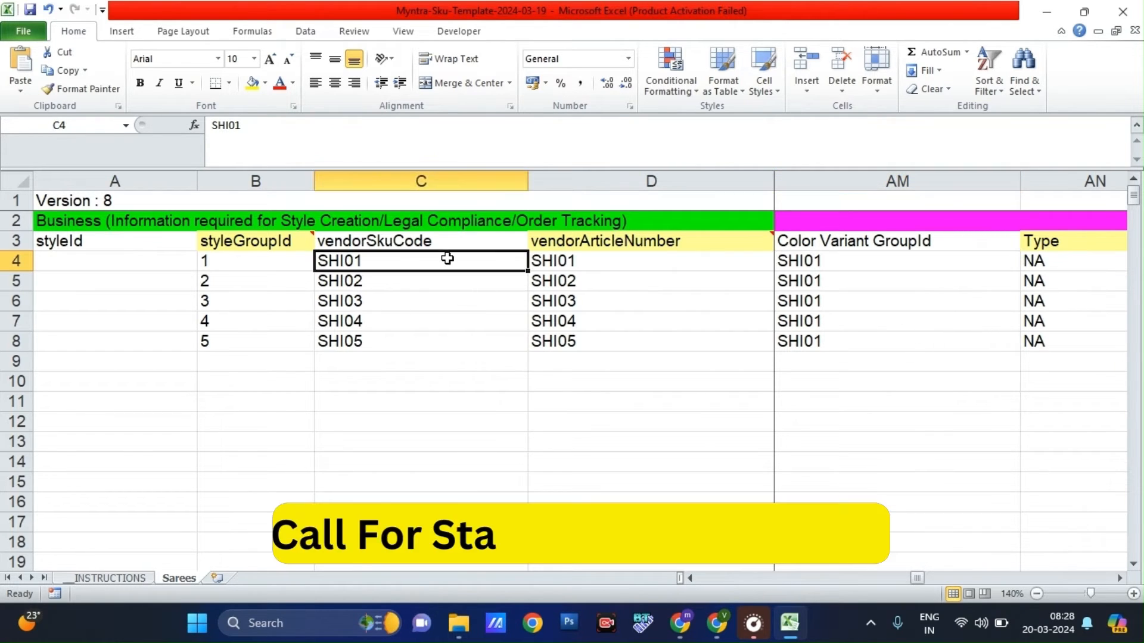
pyautogui.click(861, 262)
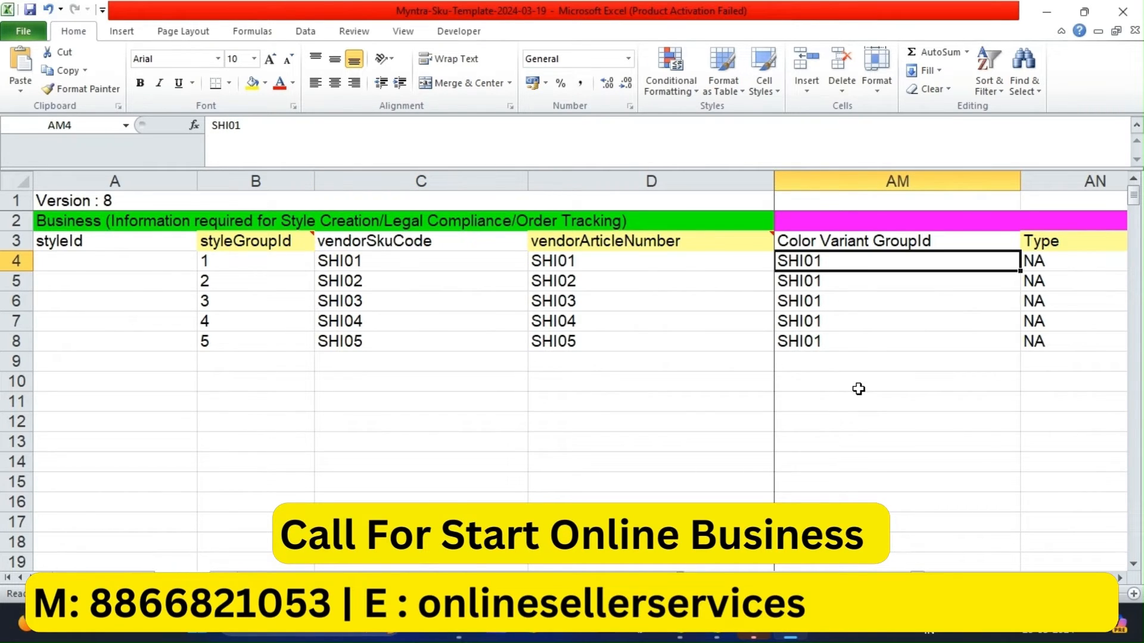
# Check the Color Variant GroupId entries of all five saree rows
pyautogui.hotkey('shift', 'Down')
pyautogui.hotkey('shift', 'Down')
pyautogui.hotkey('shift', 'Down')
pyautogui.hotkey('shift', 'Down')
pyautogui.press('Up')
pyautogui.press('Down')
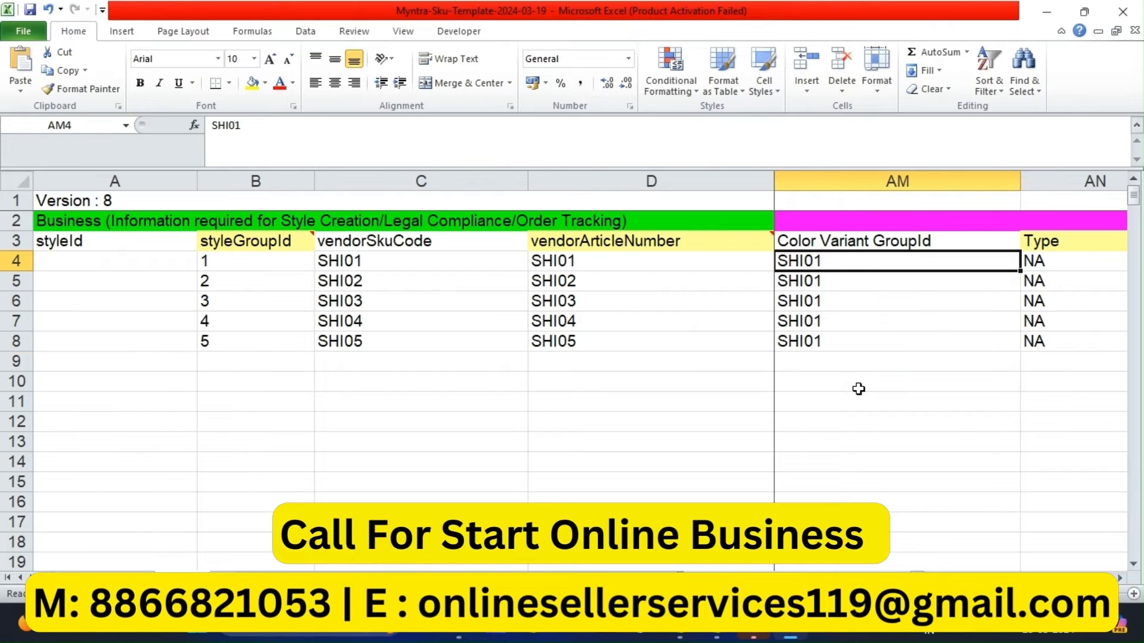
pyautogui.press('Down')
pyautogui.press('Down')
pyautogui.press('Down')
pyautogui.press('Down')
pyautogui.press('Up')
pyautogui.press('Up')
pyautogui.press('Up')
pyautogui.press('Up')
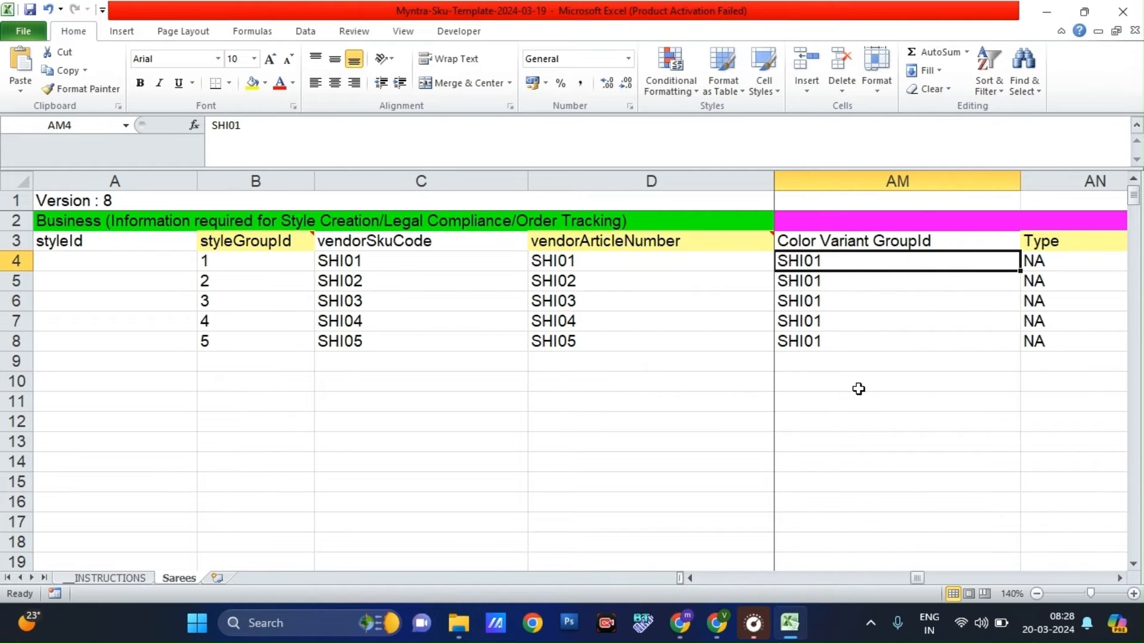
# Examine the available Type options for the first saree row, keeping NA
pyautogui.press('Right')
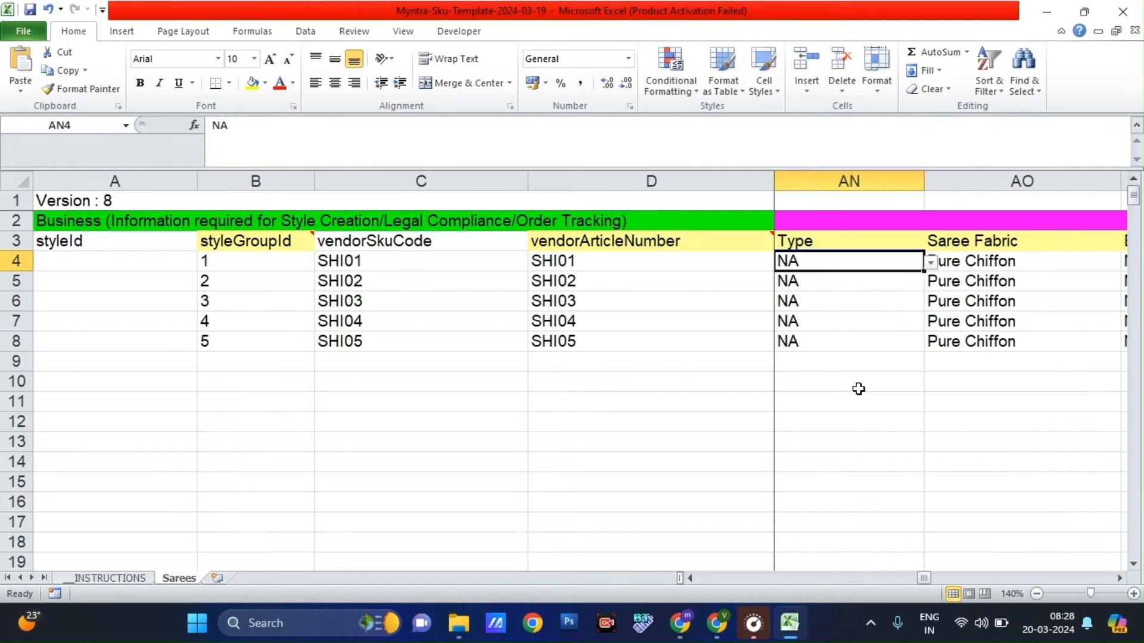
pyautogui.click(930, 262)
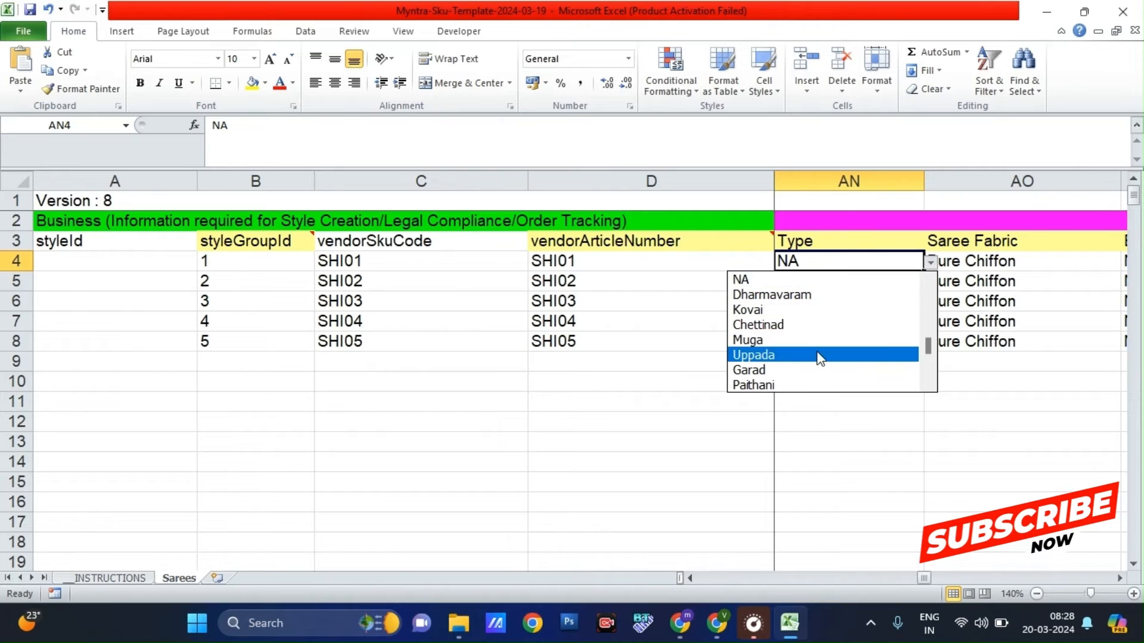
pyautogui.press('Up')
pyautogui.press('Up')
pyautogui.press('Up')
pyautogui.press('Up')
pyautogui.press('Up')
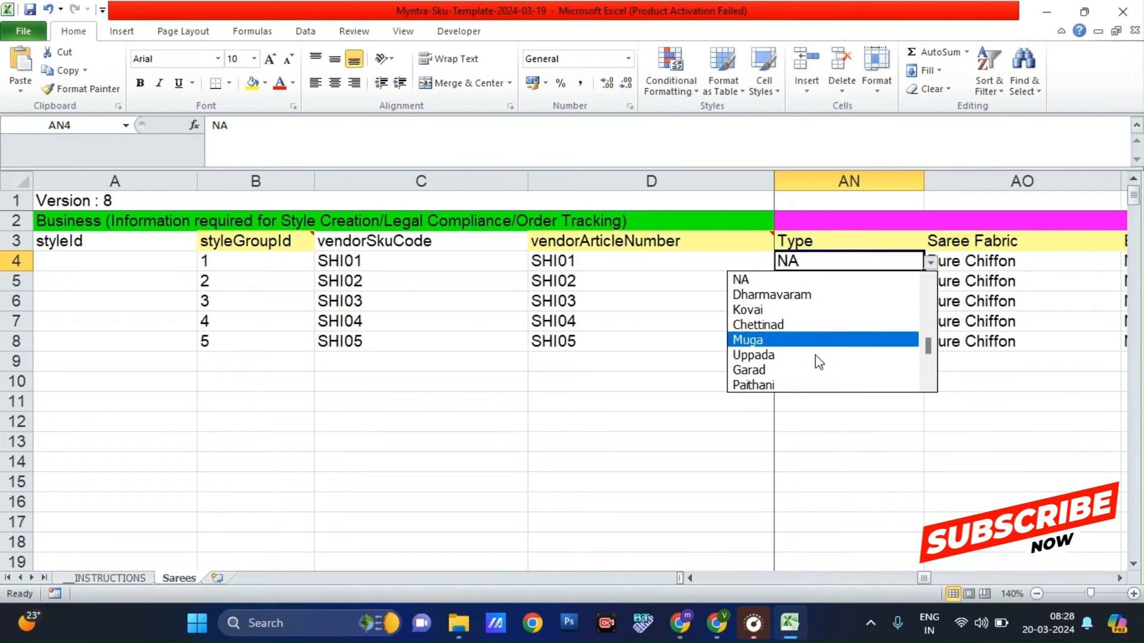
pyautogui.press('Return')
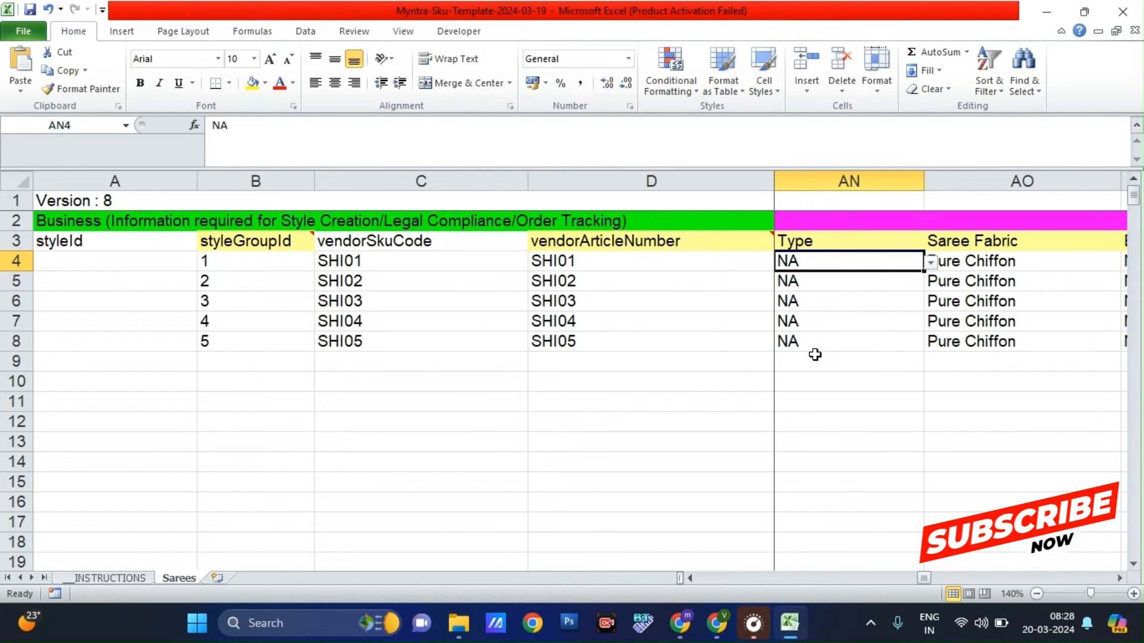
# Check the Saree Fabric entry and browse the Blouse Fabric options for the first saree row
pyautogui.press('Right')
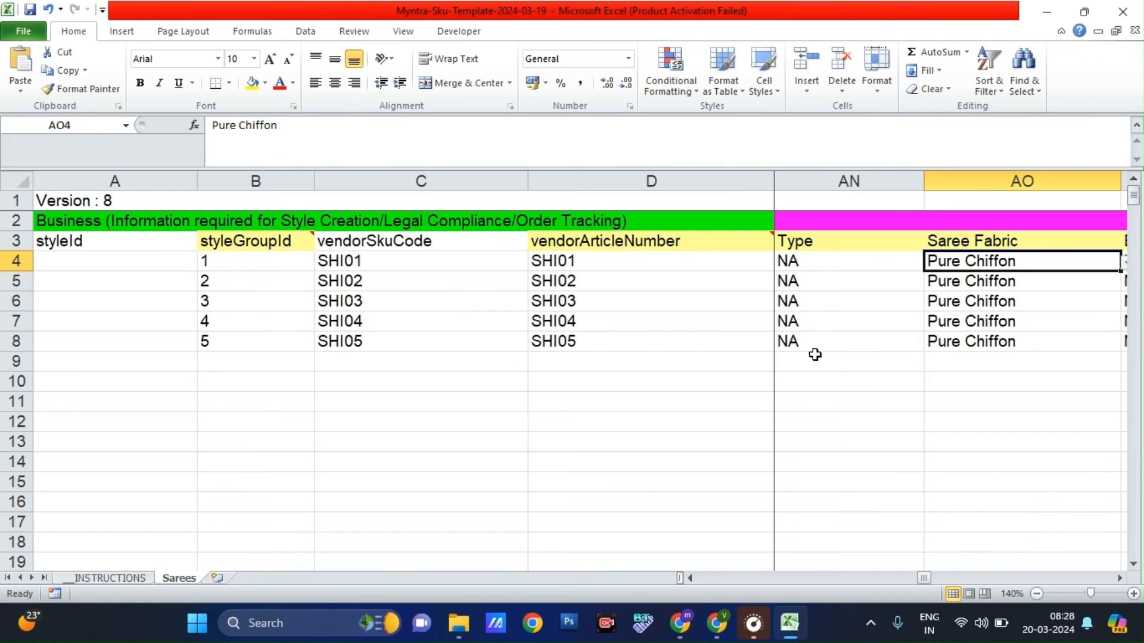
pyautogui.press('Right')
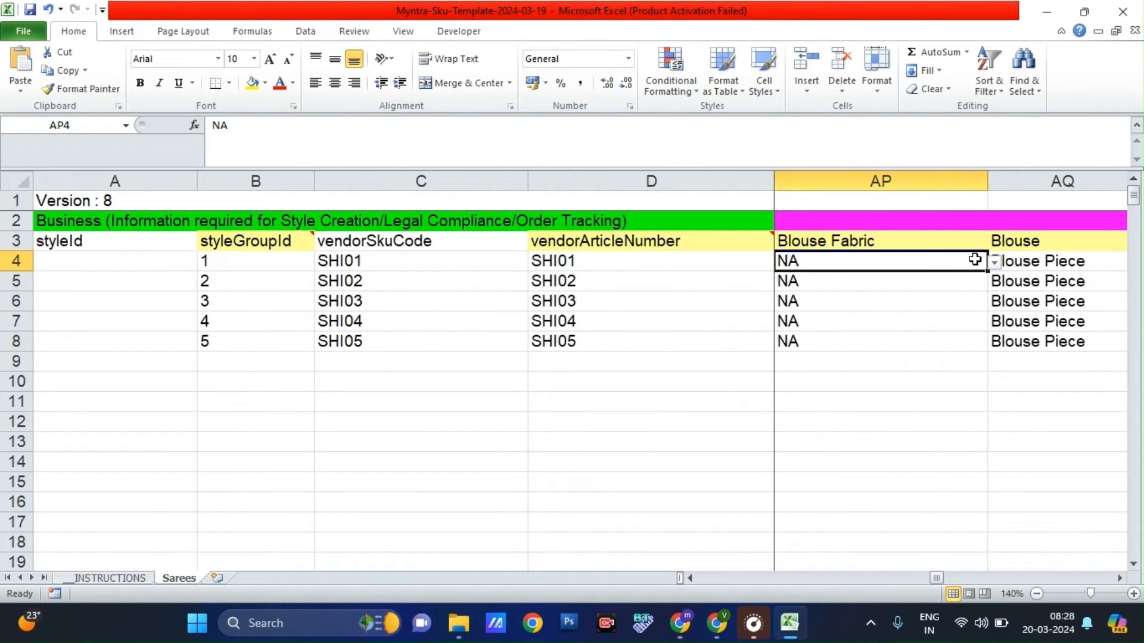
pyautogui.click(994, 262)
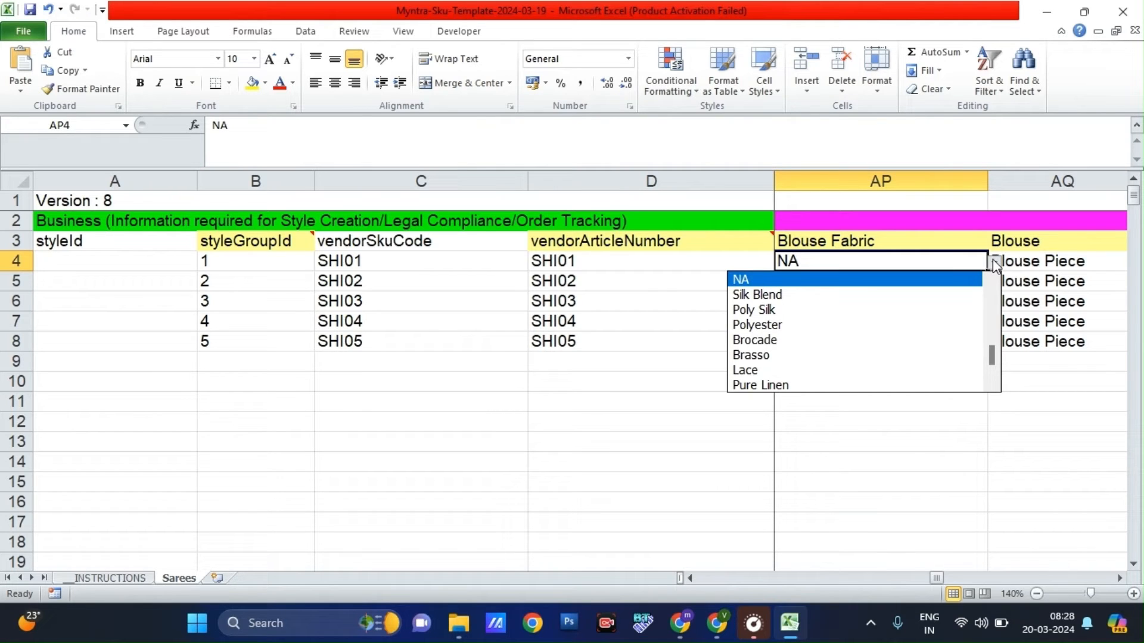
pyautogui.press('Down')
pyautogui.press('Down')
pyautogui.press('Down')
pyautogui.press('Down')
pyautogui.press('Down')
pyautogui.press('Down')
pyautogui.press('Down')
pyautogui.press('Down')
pyautogui.press('Down')
pyautogui.press('Down')
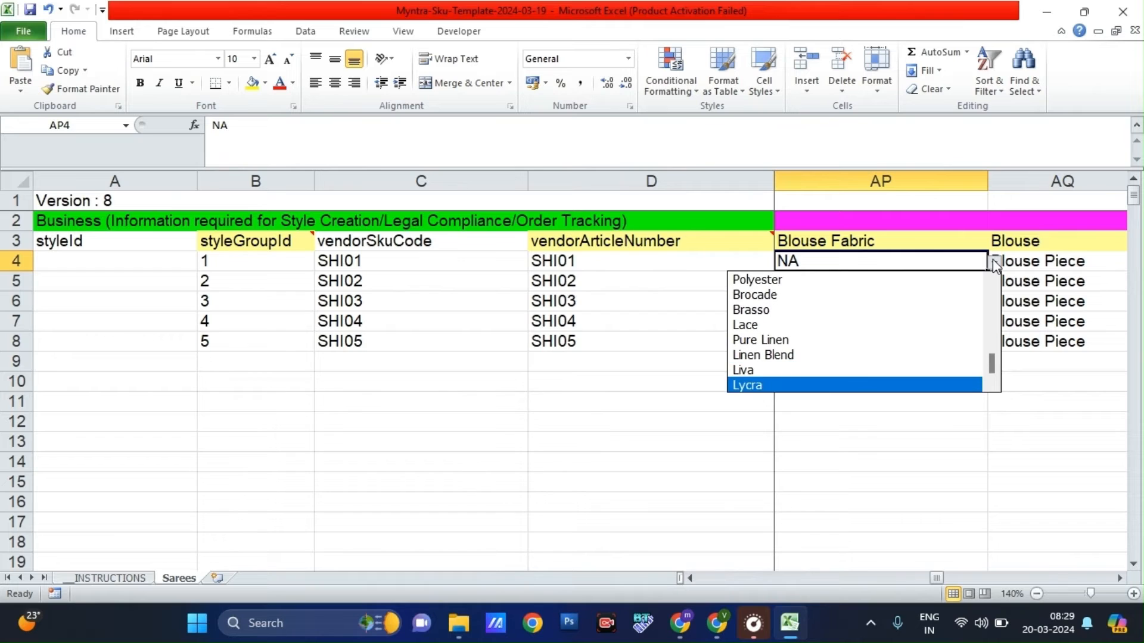
pyautogui.press('Up')
pyautogui.press('Up')
pyautogui.press('Up')
pyautogui.press('Up')
pyautogui.press('Up')
pyautogui.press('Up')
pyautogui.press('Up')
pyautogui.press('Up')
pyautogui.press('Up')
pyautogui.press('Up')
pyautogui.press('Up')
pyautogui.press('Up')
pyautogui.press('Up')
pyautogui.press('Up')
pyautogui.press('Up')
pyautogui.press('Up')
pyautogui.press('Up')
pyautogui.press('Up')
pyautogui.press('Up')
pyautogui.press('Up')
pyautogui.press('Up')
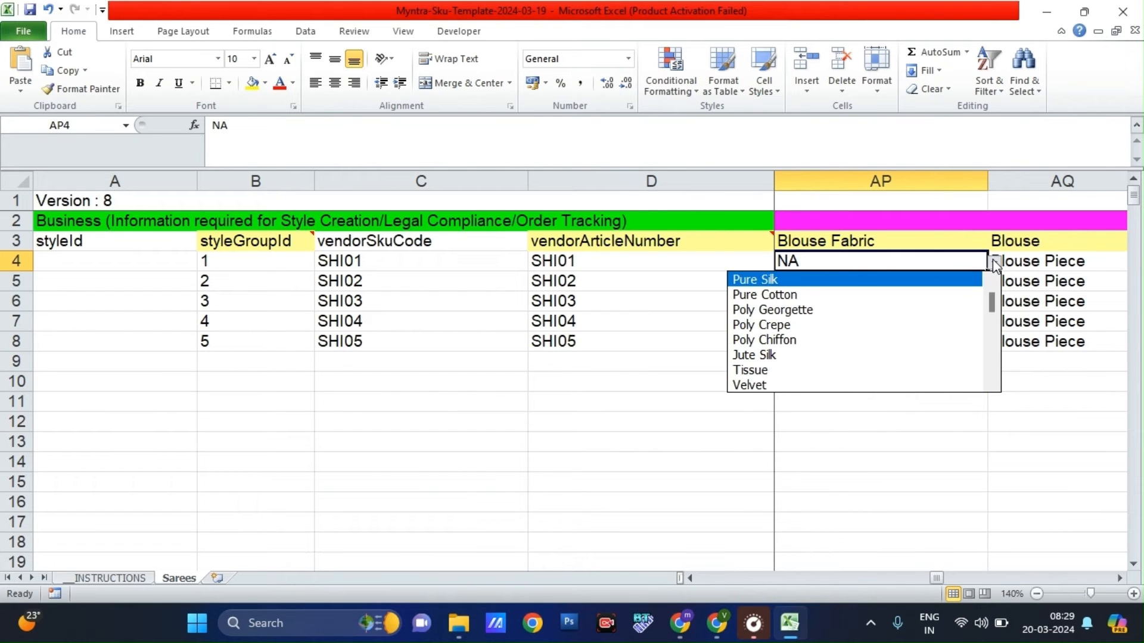
pyautogui.press('Escape')
# Check the Blouse, Pattern and Print or Pattern Type entries of the first saree row
pyautogui.click(995, 262)
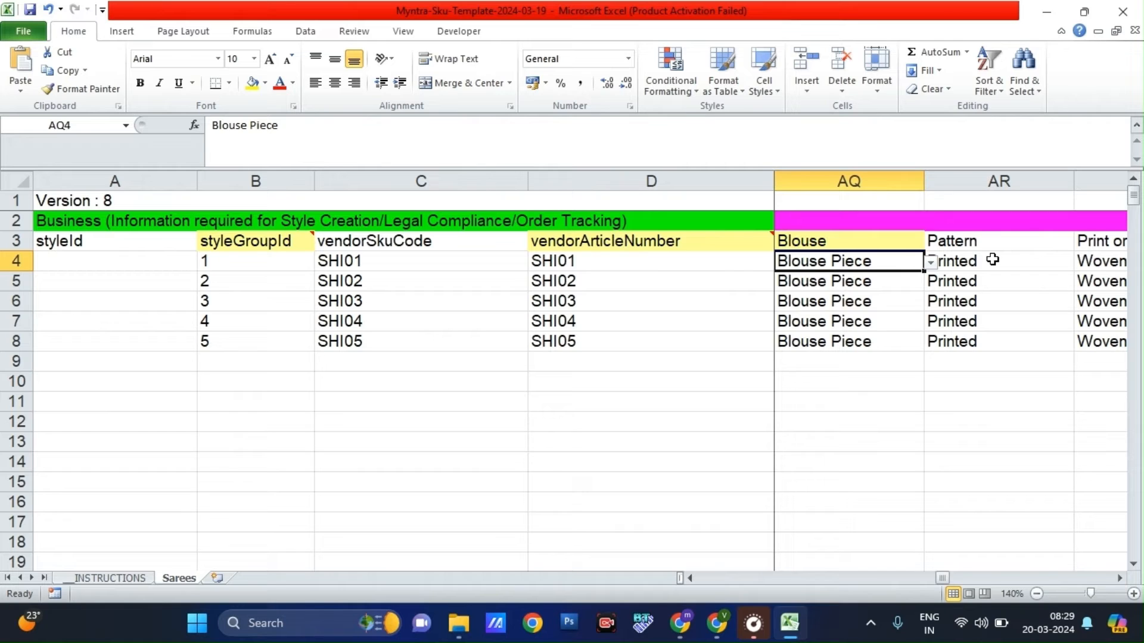
pyautogui.click(992, 260)
pyautogui.press('Right')
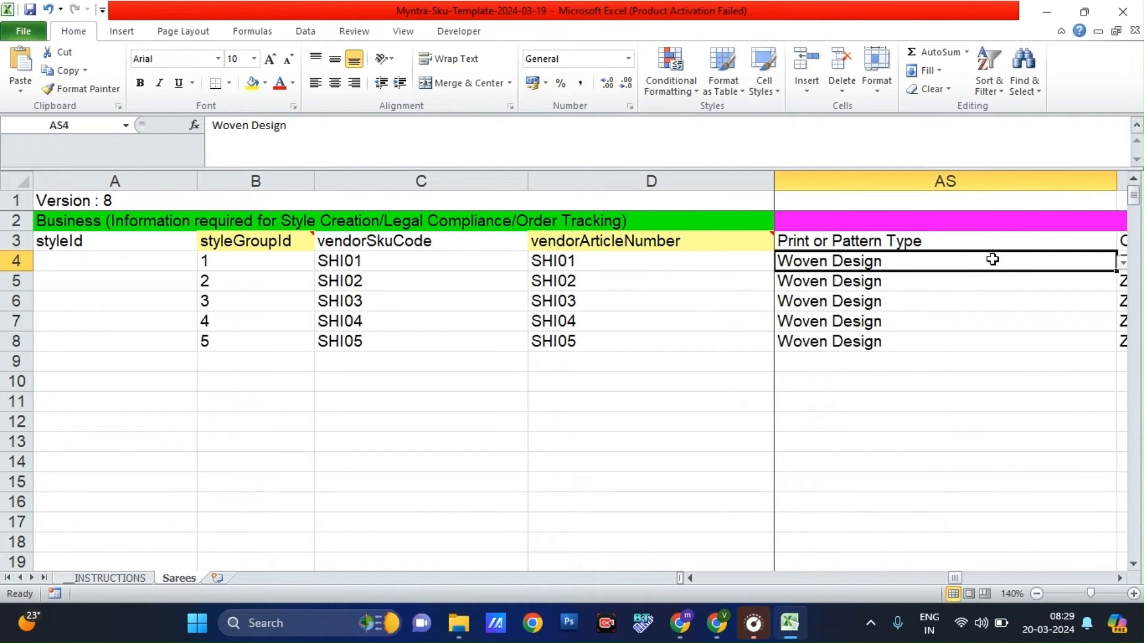
# Browse the available Ornamentation options for the first saree row without changing the entry
pyautogui.press('Right')
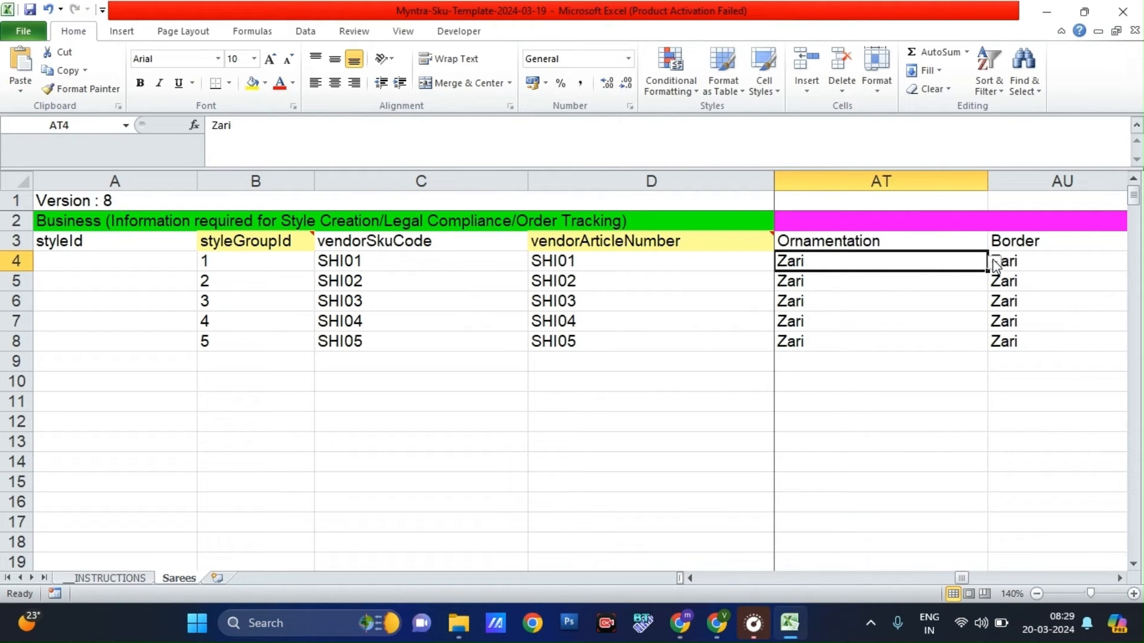
pyautogui.click(993, 262)
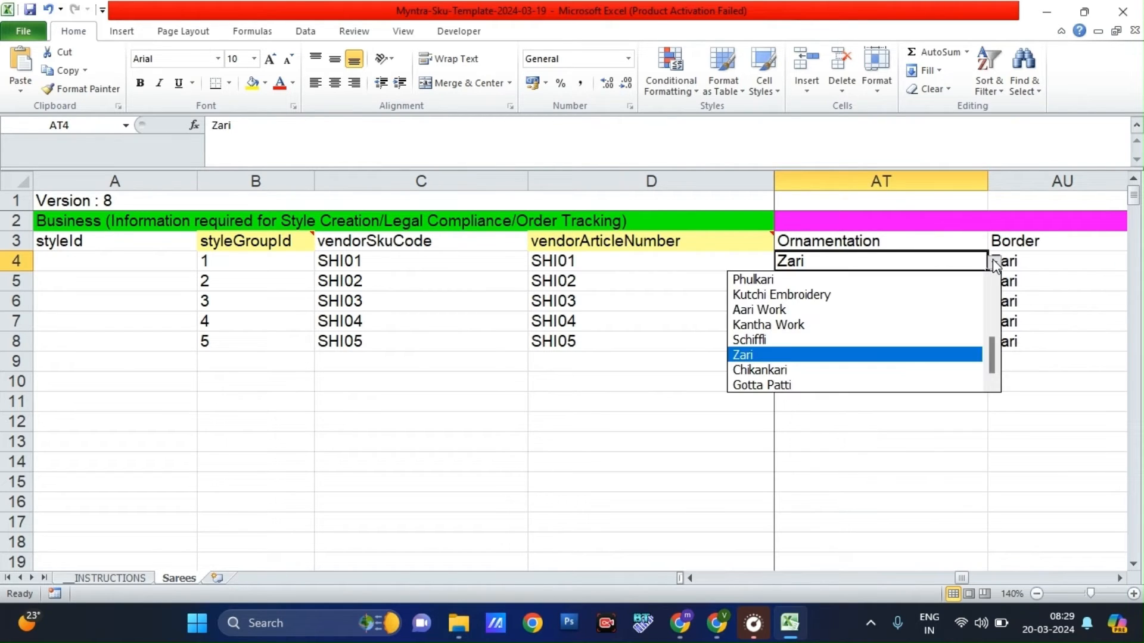
pyautogui.press('Up')
pyautogui.scroll(3, 992, 259)
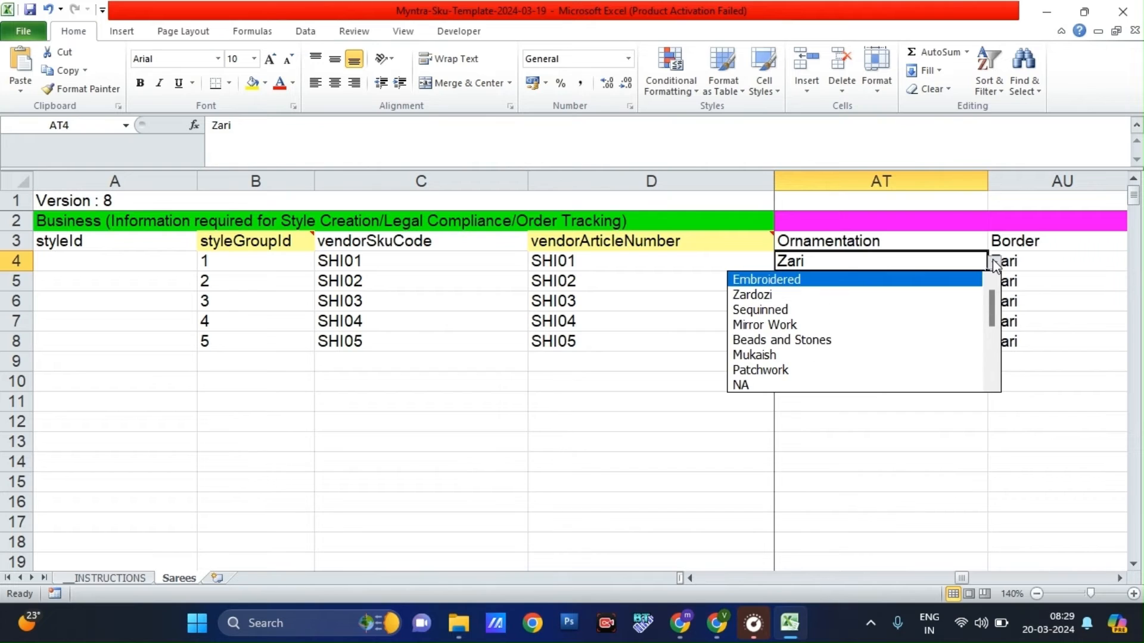
pyautogui.press('Down')
pyautogui.press('Down')
pyautogui.press('Down')
pyautogui.press('Down')
pyautogui.press('Down')
pyautogui.press('Down')
pyautogui.press('Down')
pyautogui.press('Down')
pyautogui.press('Down')
pyautogui.press('Down')
pyautogui.press('Down')
pyautogui.press('Down')
pyautogui.press('Down')
pyautogui.press('Down')
pyautogui.press('Down')
pyautogui.press('Down')
pyautogui.press('Down')
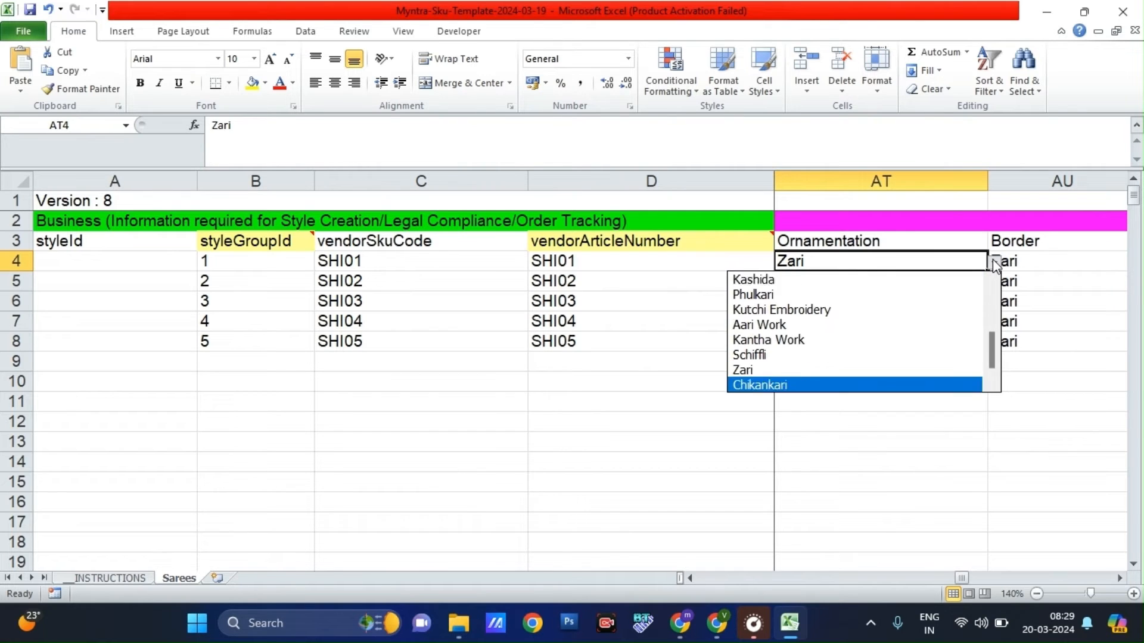
pyautogui.press('Escape')
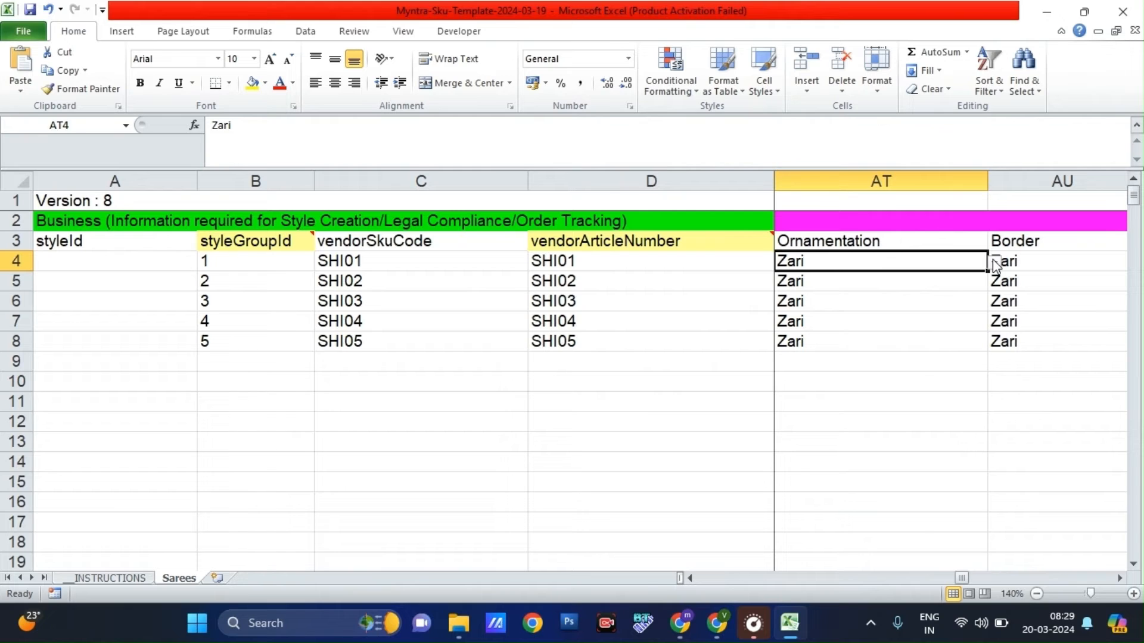
# Check the Border, Occasion, Wash Care and Trends entries of the first saree row
pyautogui.press('Right')
pyautogui.press('Right')
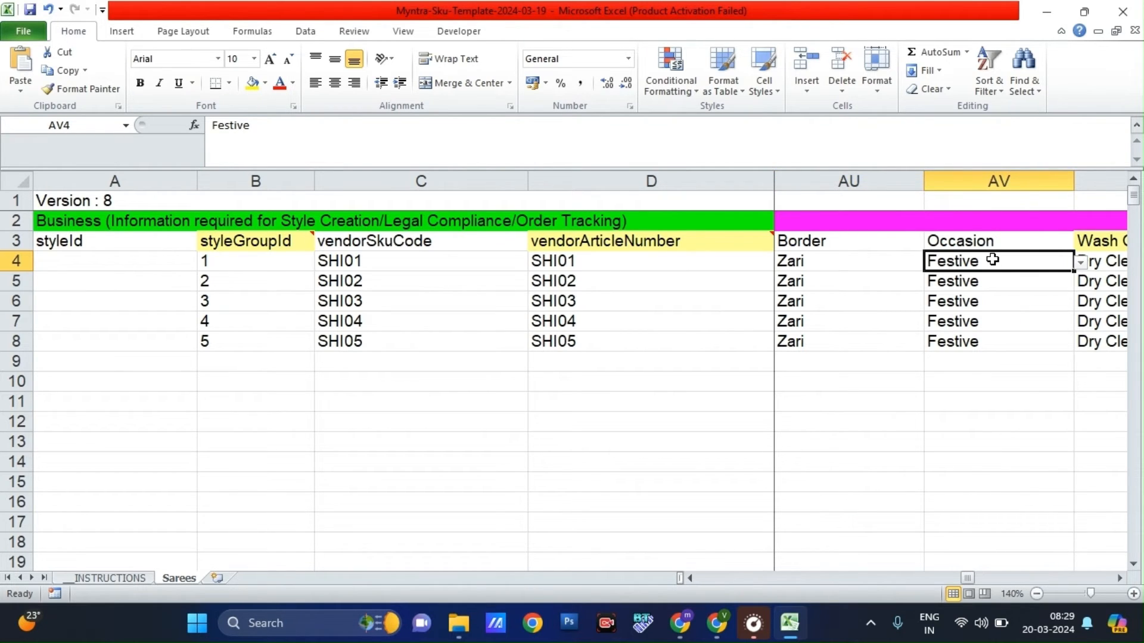
pyautogui.press('Right')
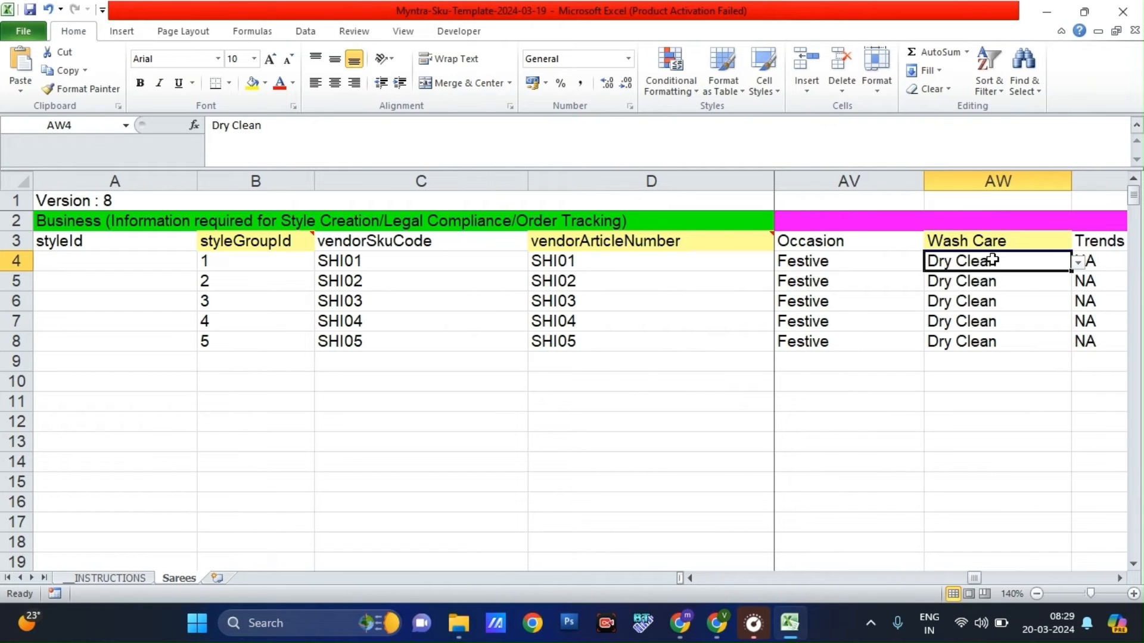
pyautogui.press('Right')
pyautogui.press('Left')
pyautogui.press('Right')
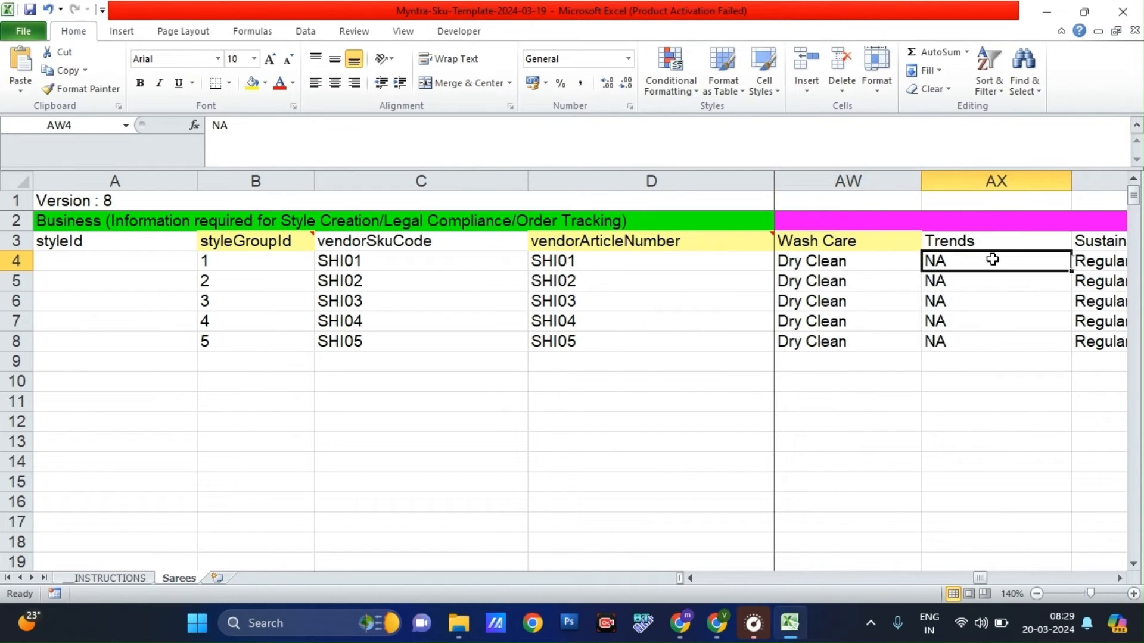
# Check the Sustainable, Multipack Set, Wedding and Care for me entries of the first saree row
pyautogui.press('Right')
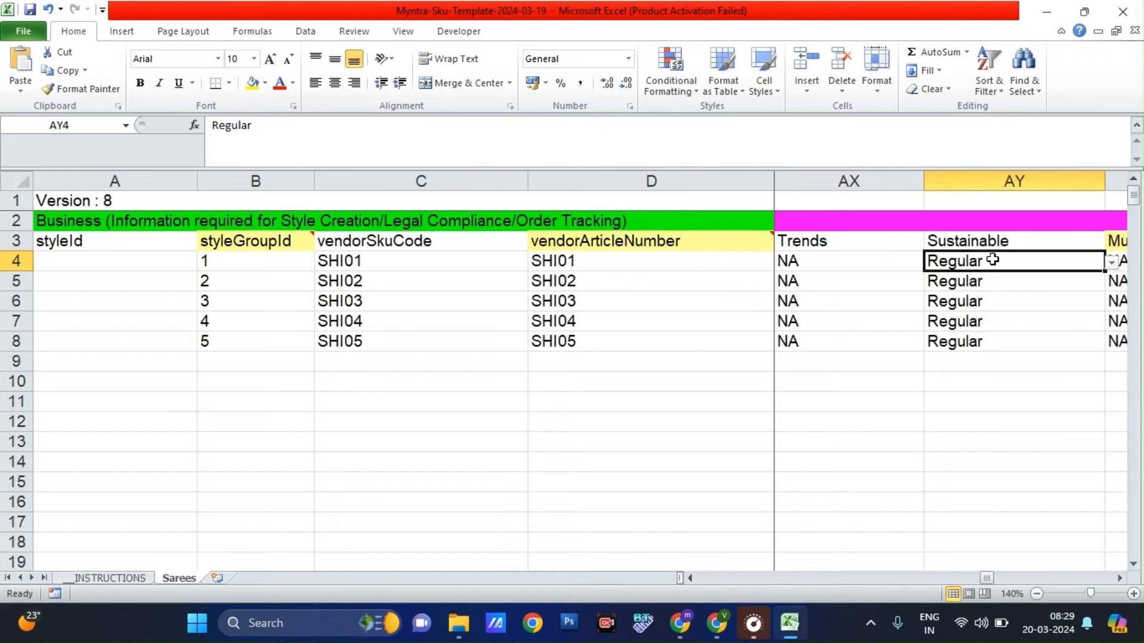
pyautogui.press('Left')
pyautogui.press('Right')
pyautogui.press('Right')
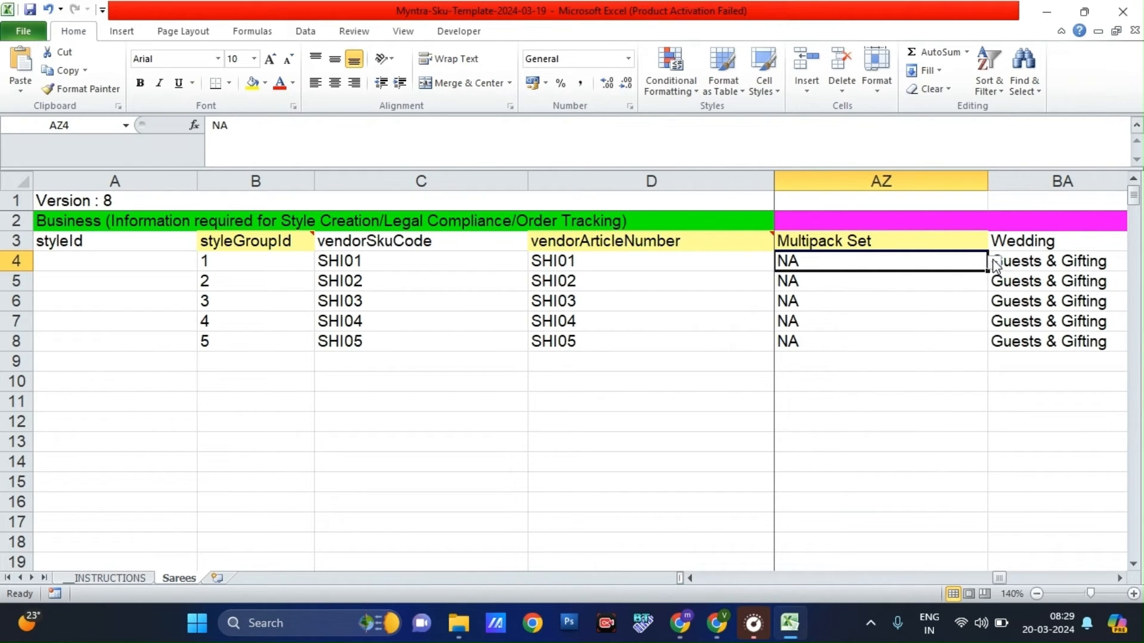
pyautogui.press('Right')
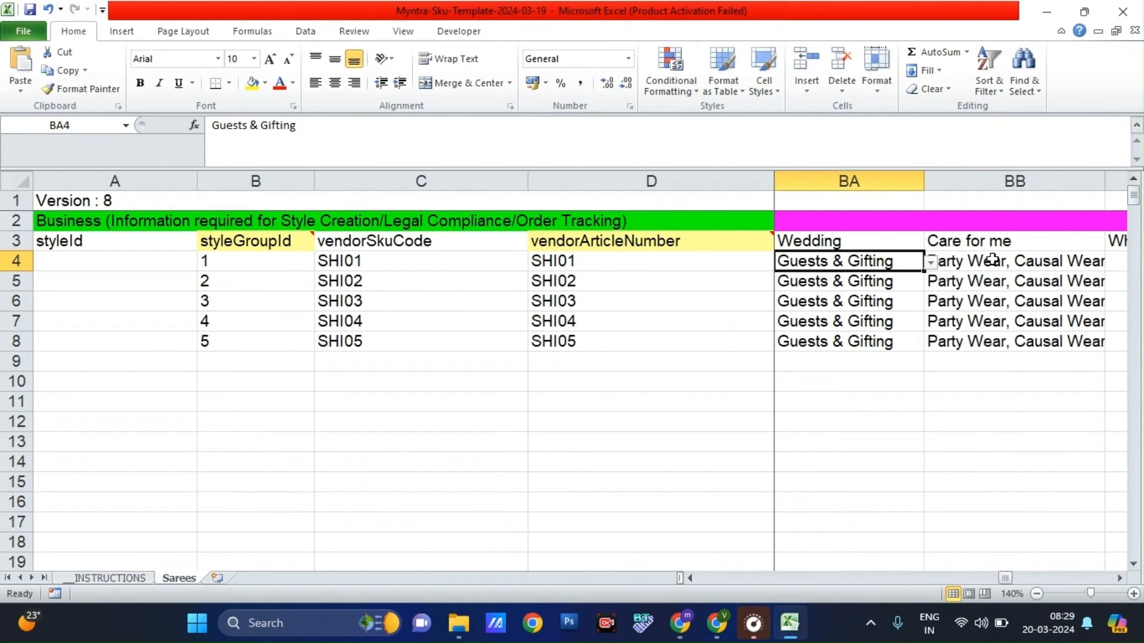
pyautogui.press('Right')
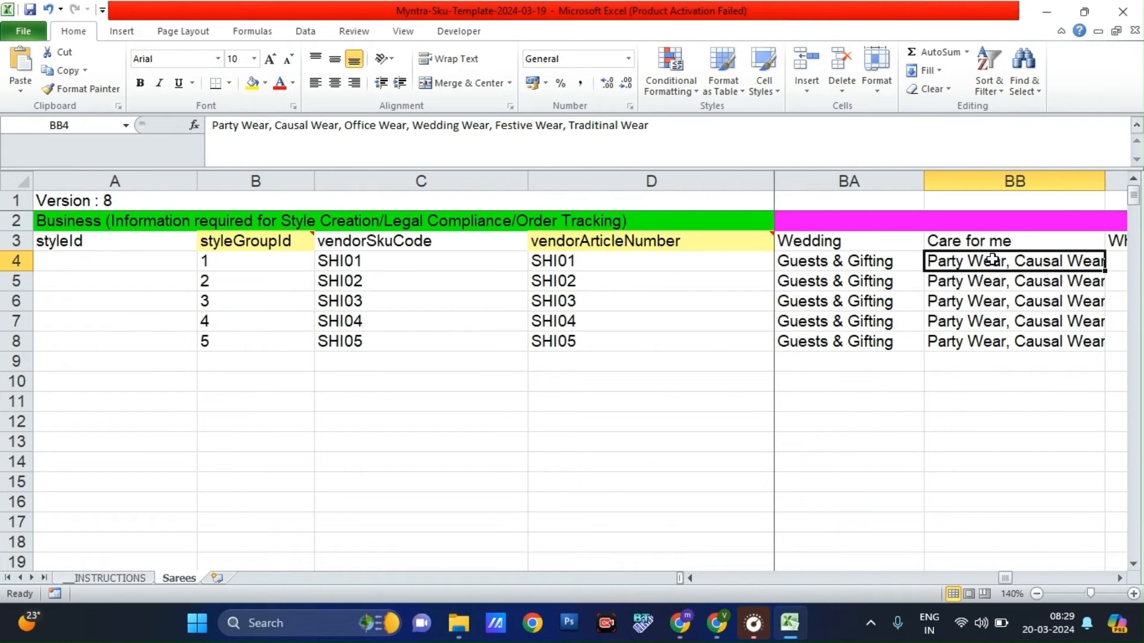
# Check the Where-to-wear and Style Tip entries and the first sizing measurement columns of the first saree row
pyautogui.press('Right')
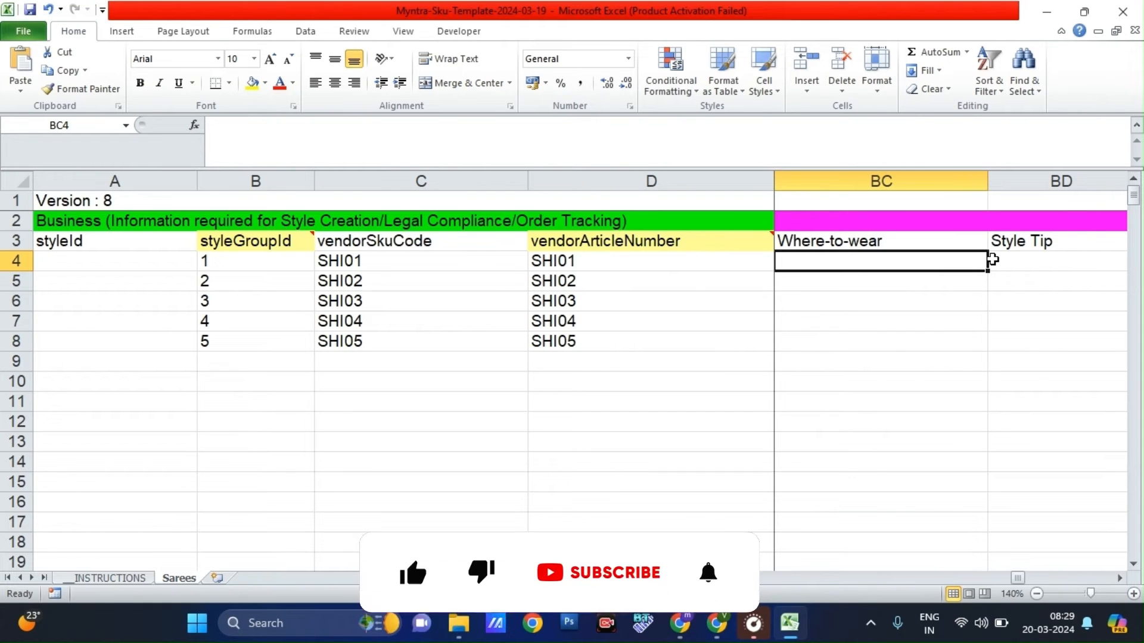
pyautogui.press('Right')
pyautogui.press('Right')
pyautogui.press('Right')
pyautogui.press('Right')
pyautogui.press('Right')
pyautogui.press('Right')
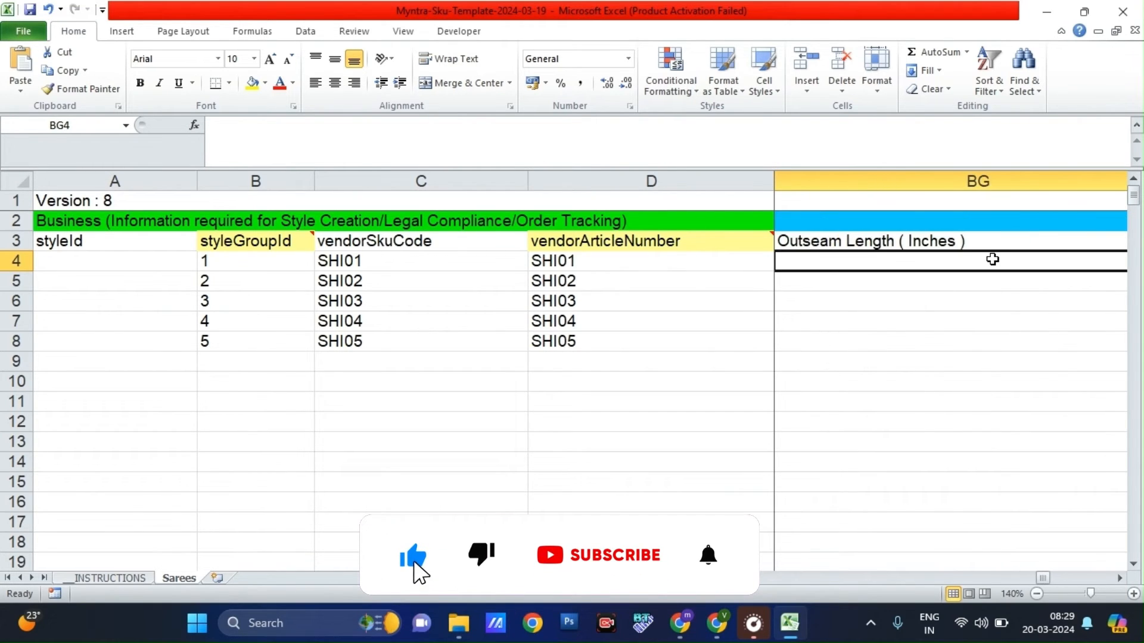
# Recheck the Hip, Bust and Style Tip entries of the first saree row
pyautogui.press('Left')
pyautogui.press('Left')
pyautogui.press('Left')
pyautogui.press('Left')
pyautogui.press('Left')
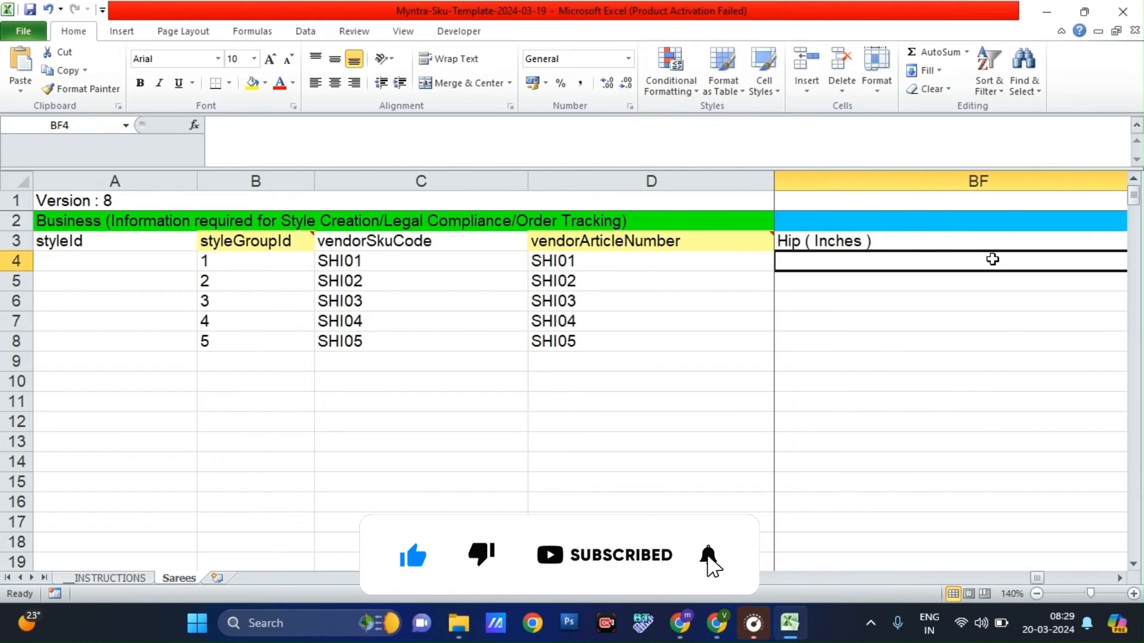
pyautogui.press('Right')
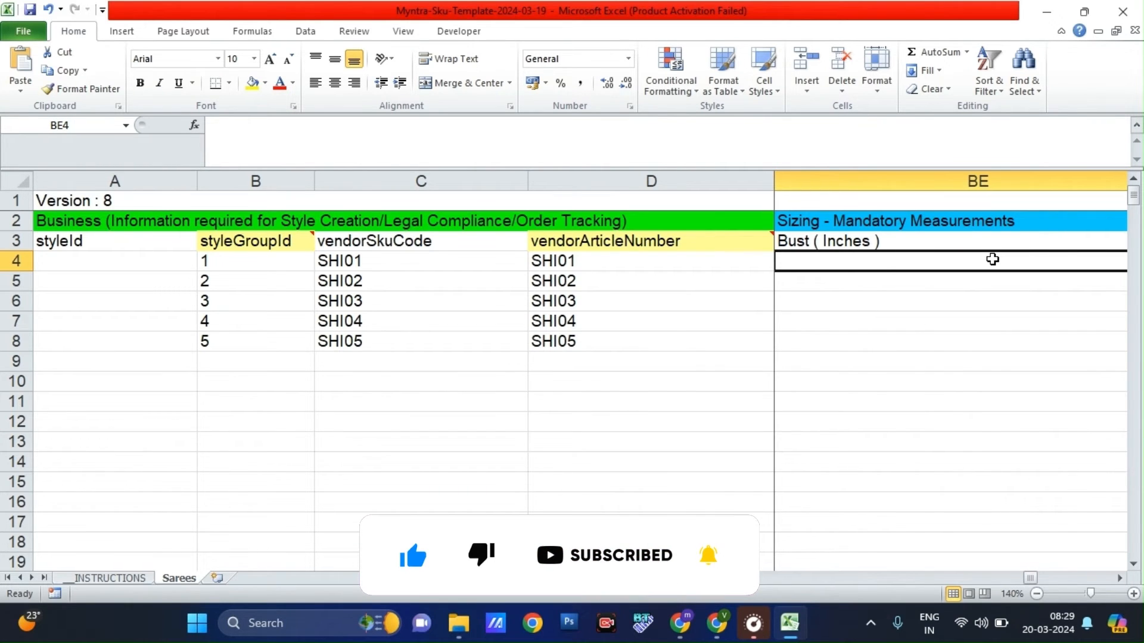
pyautogui.press('Left')
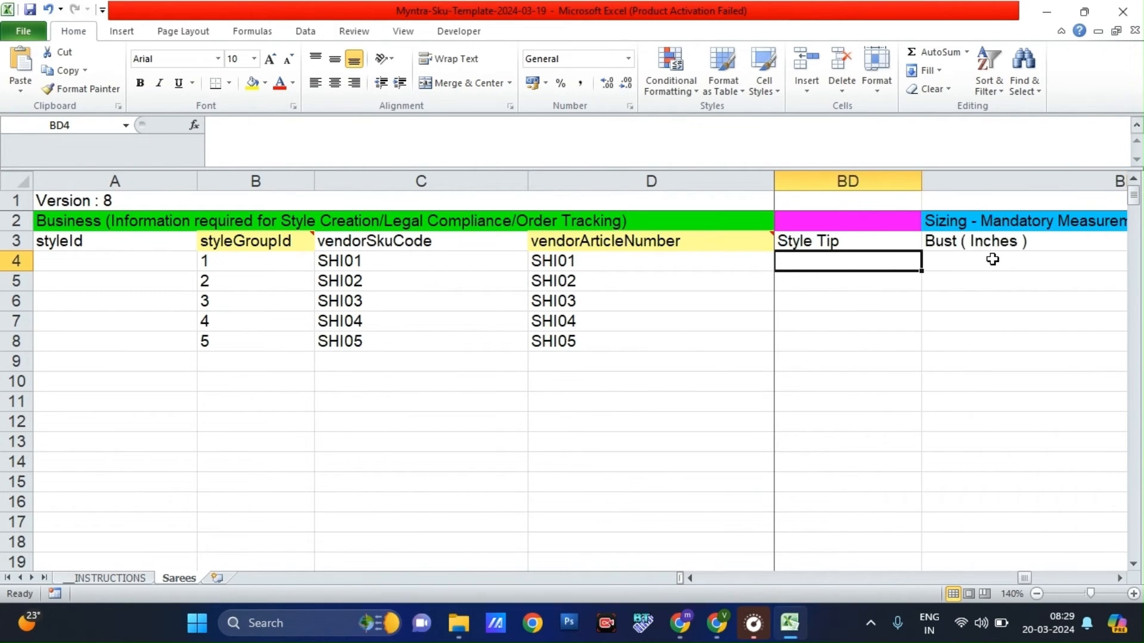
pyautogui.press('Right')
pyautogui.press('Left')
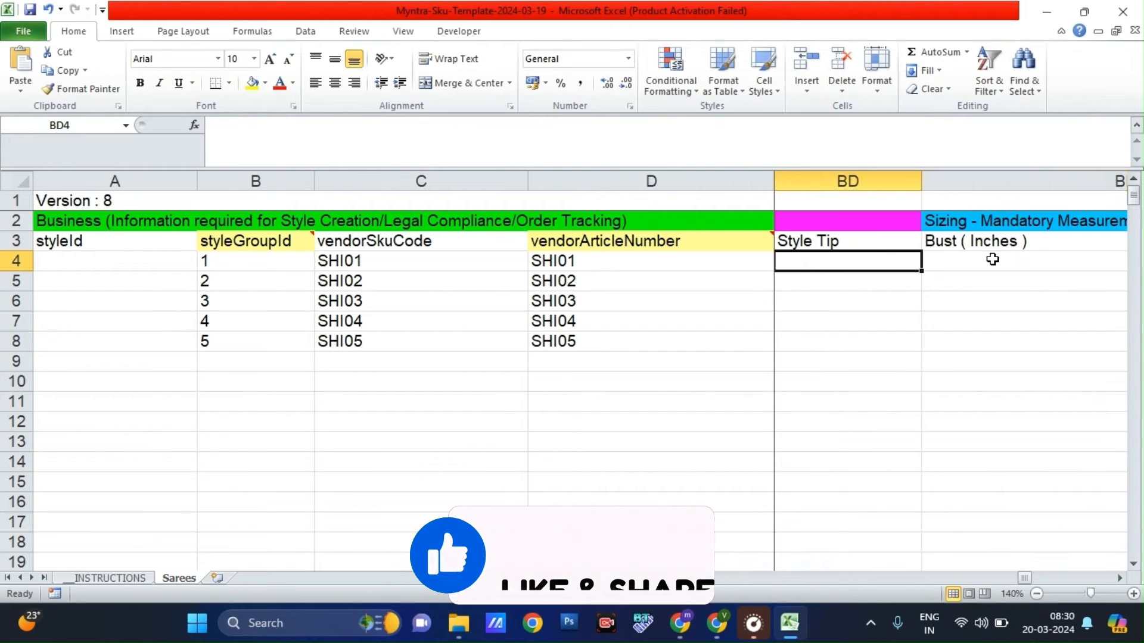
# Examine the Front Image heading and its link in the first saree row under the mandatory image angles
pyautogui.press('Right')
pyautogui.press('Right')
pyautogui.press('Right')
pyautogui.press('Right')
pyautogui.press('Right')
pyautogui.press('Right')
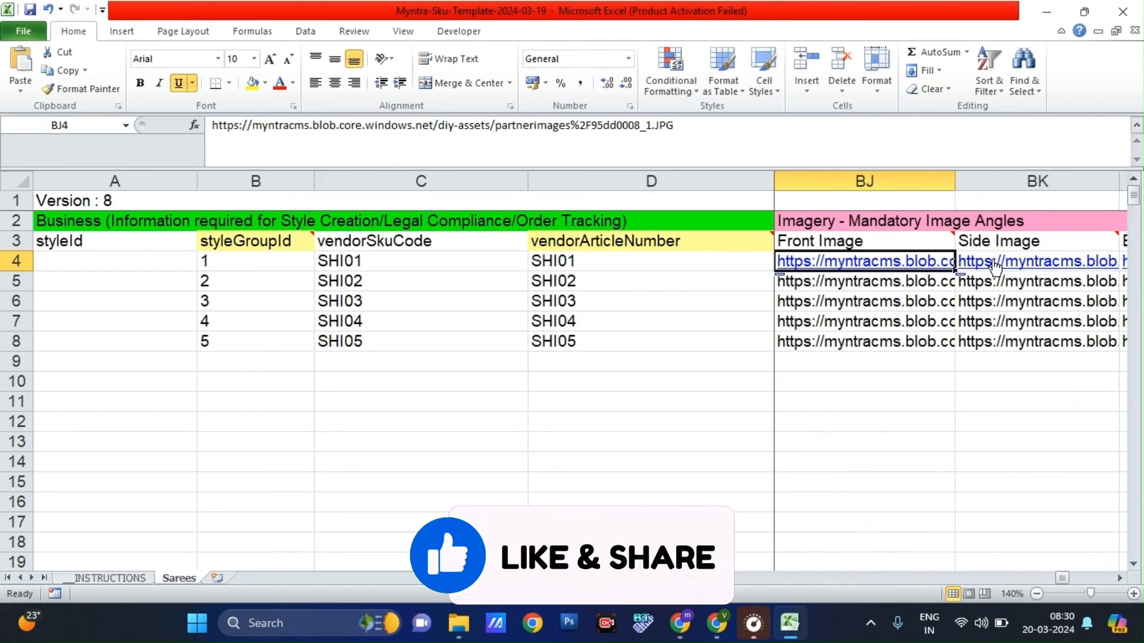
pyautogui.press('Up')
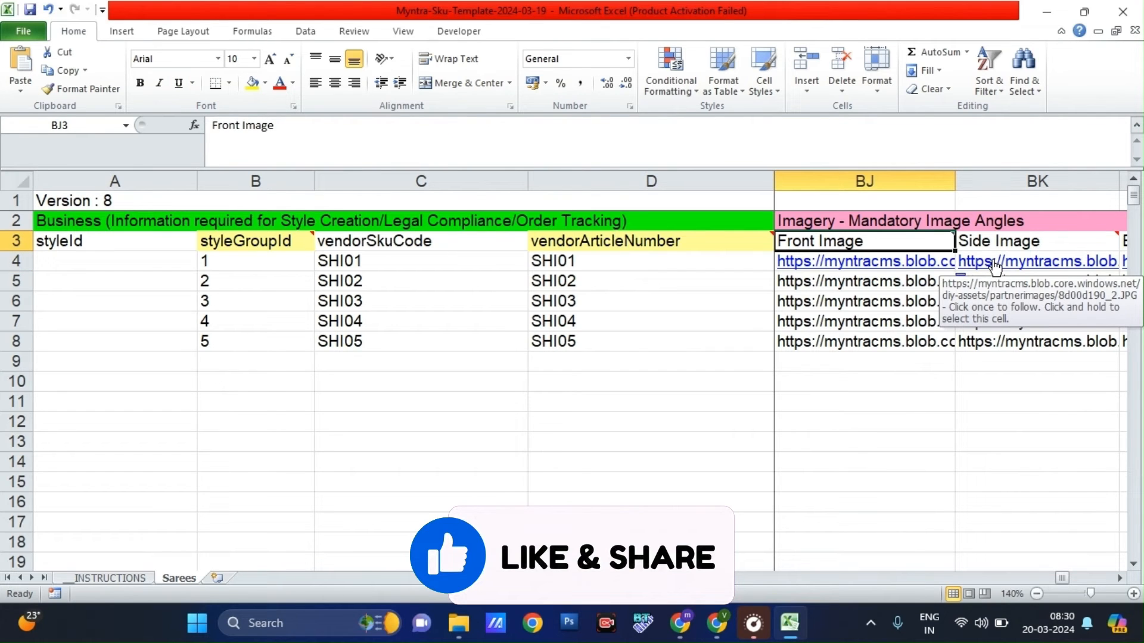
pyautogui.press('Up')
pyautogui.press('Down')
pyautogui.press('Down')
pyautogui.press('Up')
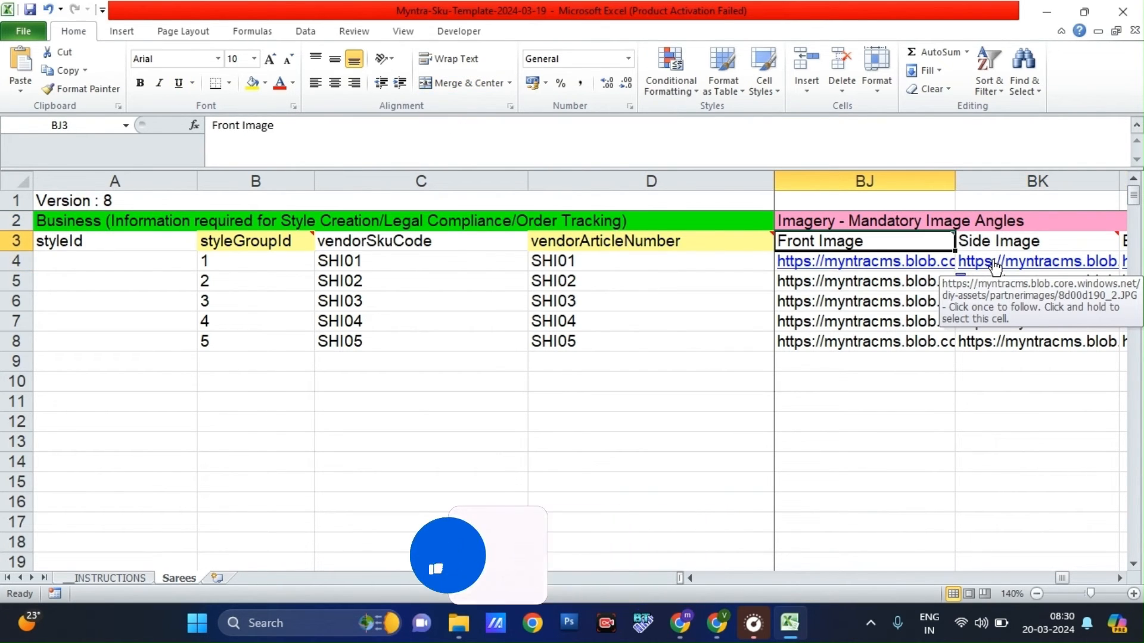
# Review the image column headings from Side Image through Additional Image 2
pyautogui.press('Right')
pyautogui.press('Right')
pyautogui.press('Right')
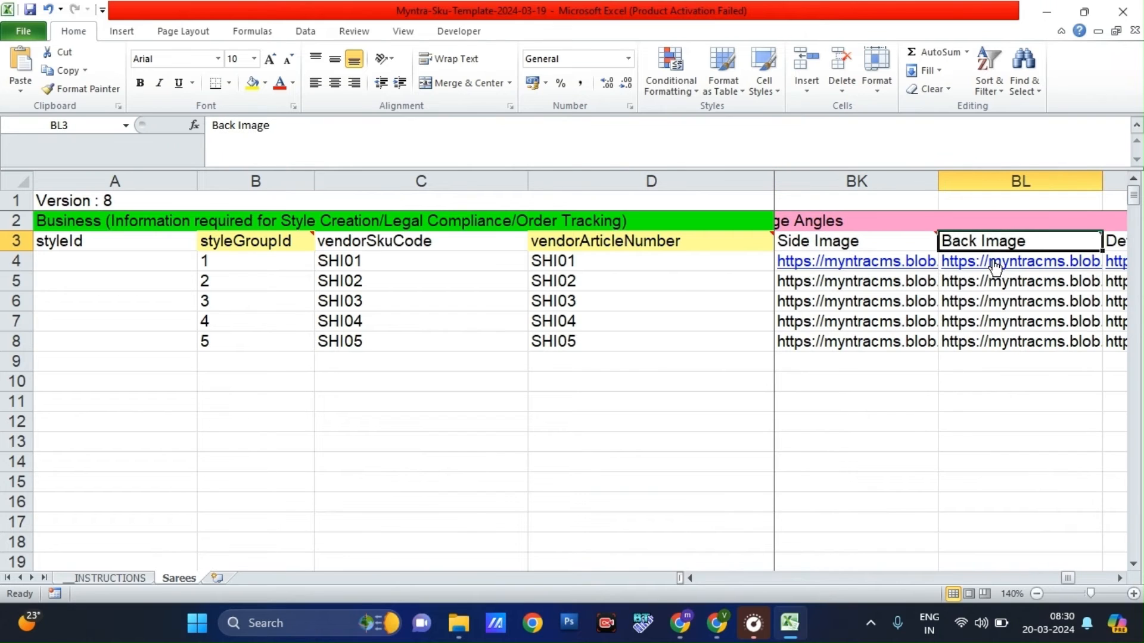
pyautogui.press('Right')
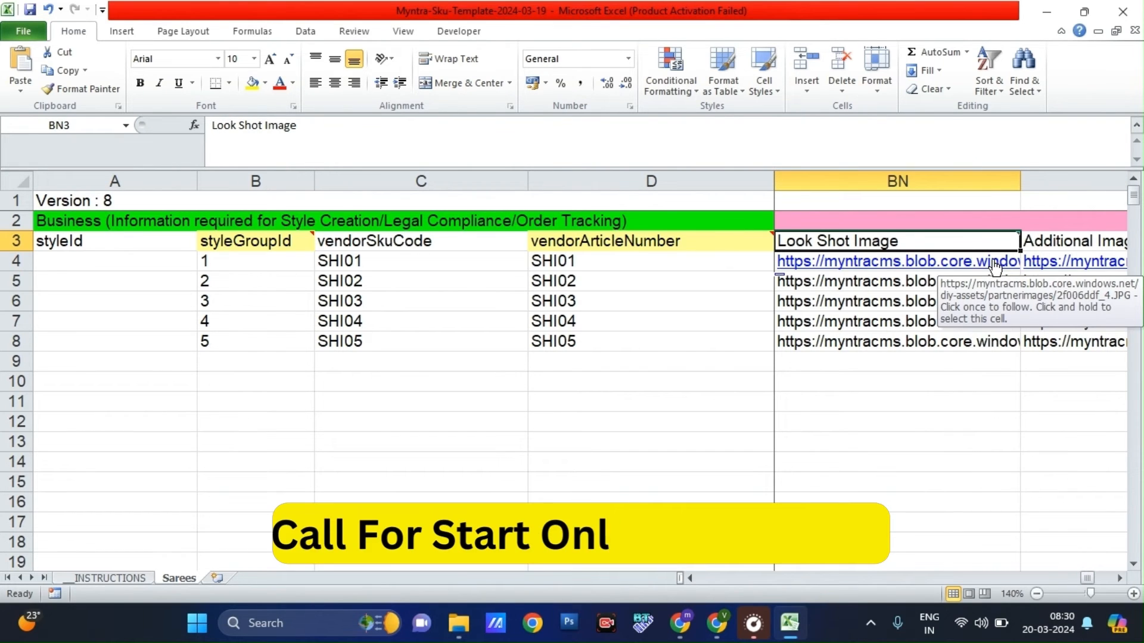
pyautogui.press('Right')
pyautogui.press('Right')
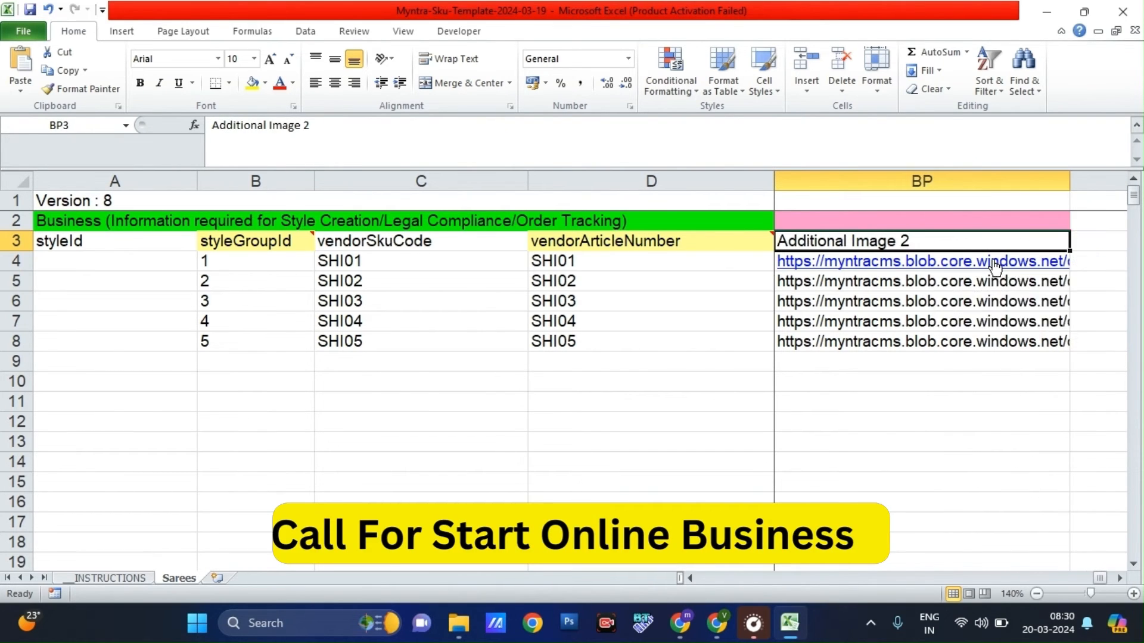
# Go back through the image column headings and inspect the Front Image link of the first saree row
pyautogui.press('Left')
pyautogui.press('Left')
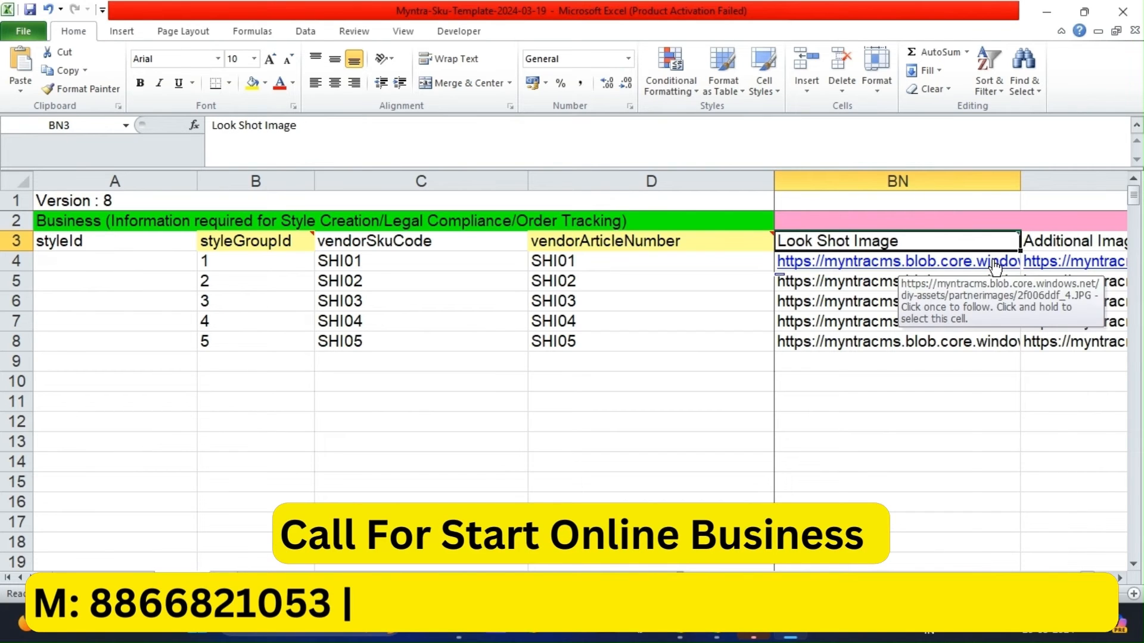
pyautogui.press('Left')
pyautogui.press('Left')
pyautogui.press('Left')
pyautogui.press('Left')
pyautogui.press('Left')
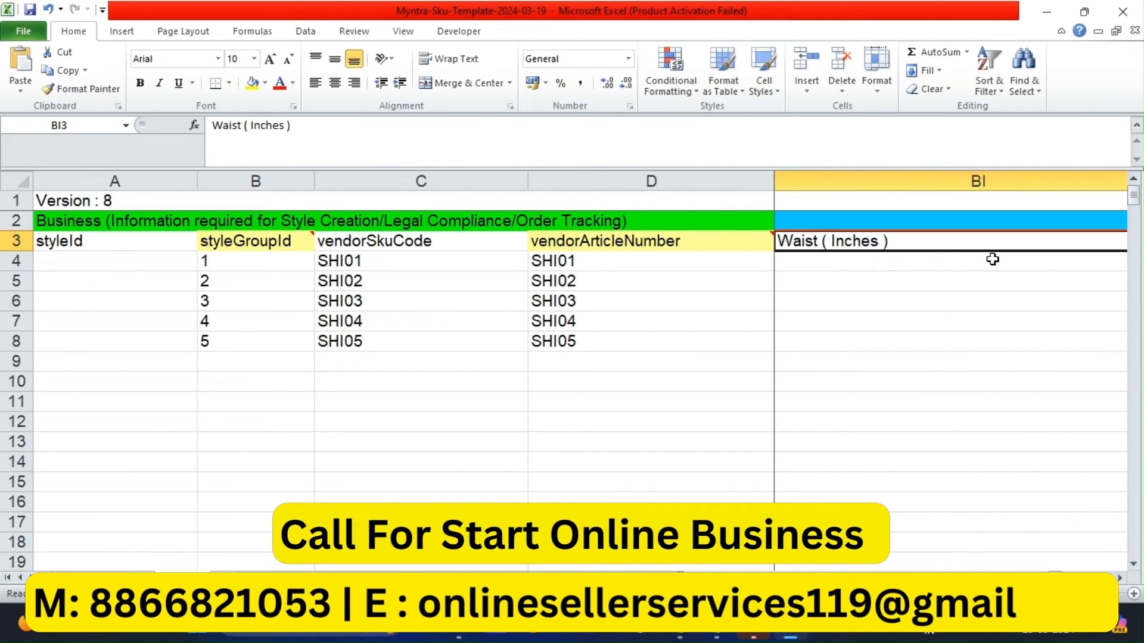
pyautogui.press('Right')
pyautogui.press('Down')
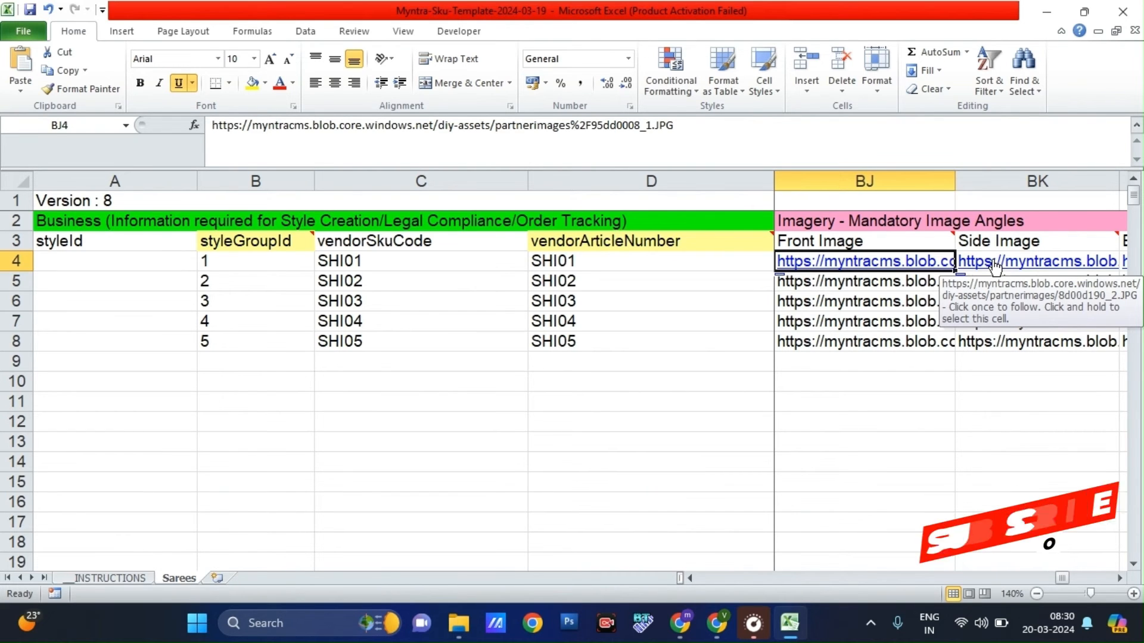
# Look through all image links of the first saree row up to Additional Image 2 and return to Front Image
pyautogui.press('Right')
pyautogui.press('Right')
pyautogui.press('Right')
pyautogui.press('Right')
pyautogui.press('Right')
pyautogui.press('Right')
pyautogui.press('Right')
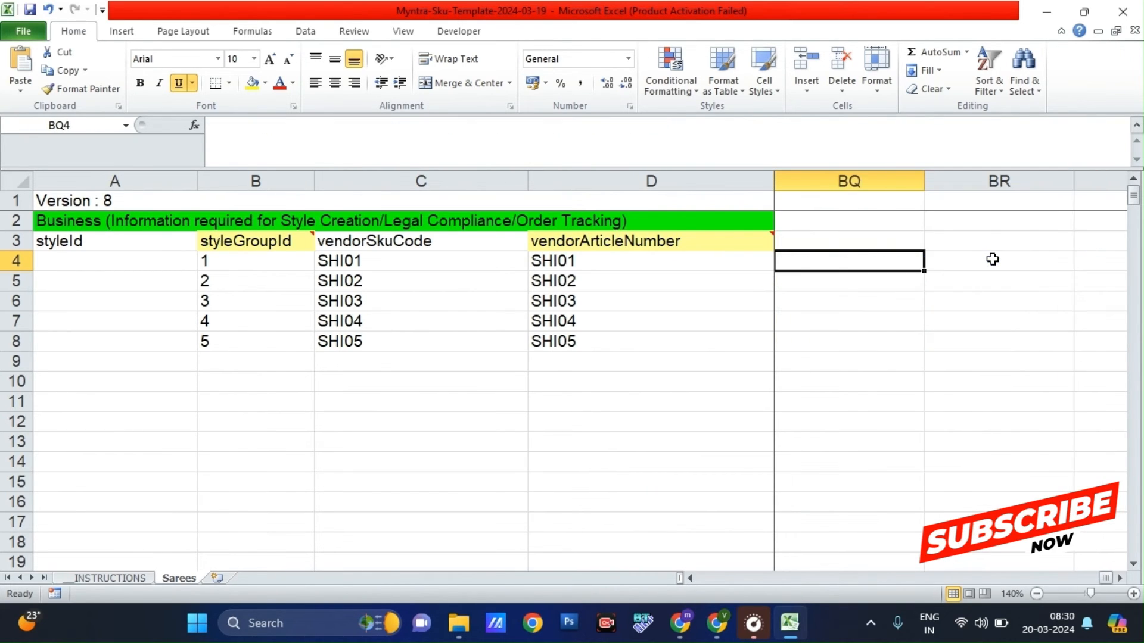
pyautogui.press('Left')
pyautogui.press('Left')
pyautogui.press('Left')
pyautogui.press('Left')
pyautogui.press('Left')
pyautogui.press('Left')
pyautogui.press('Left')
pyautogui.press('Left')
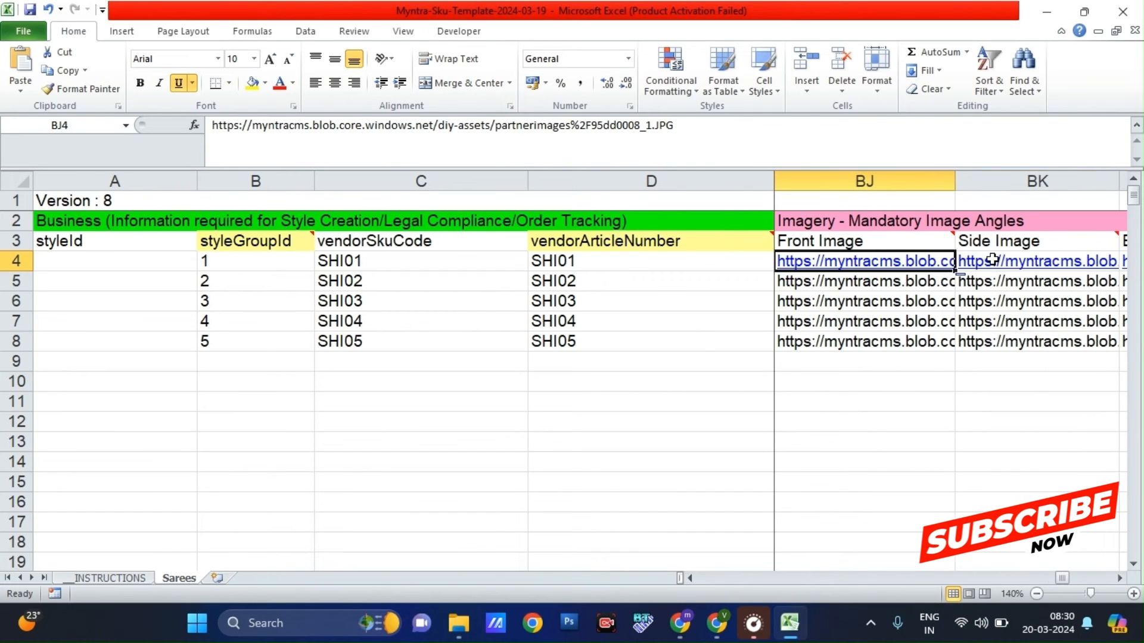
# Return to the Front Image heading and save the listing workbook
pyautogui.press('Up')
pyautogui.press('Right')
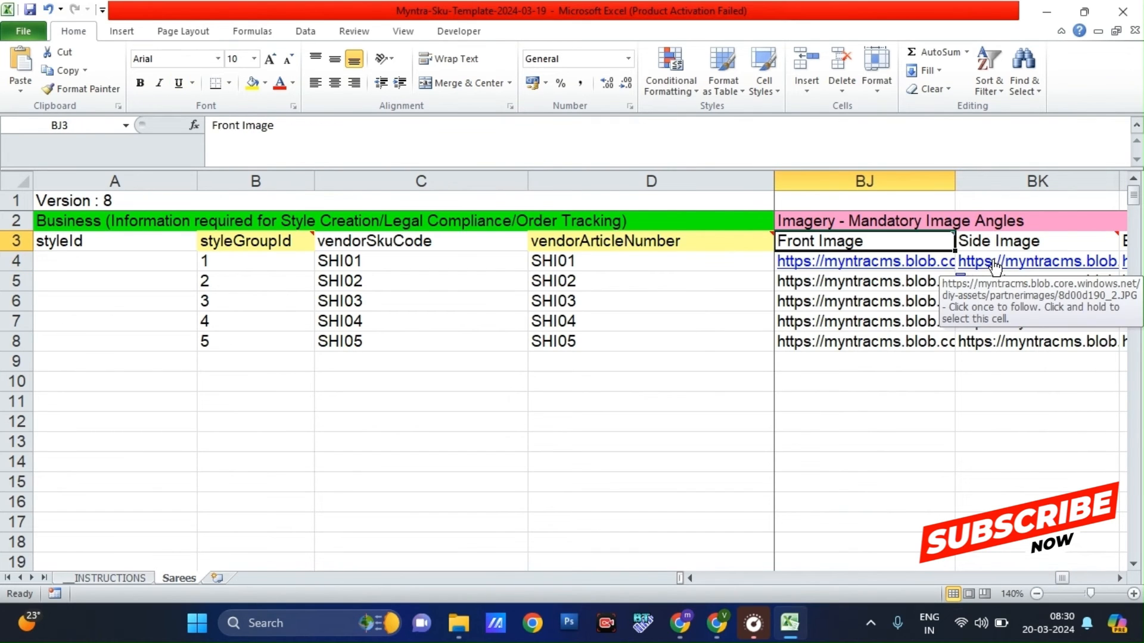
pyautogui.press('Down')
pyautogui.press('Up')
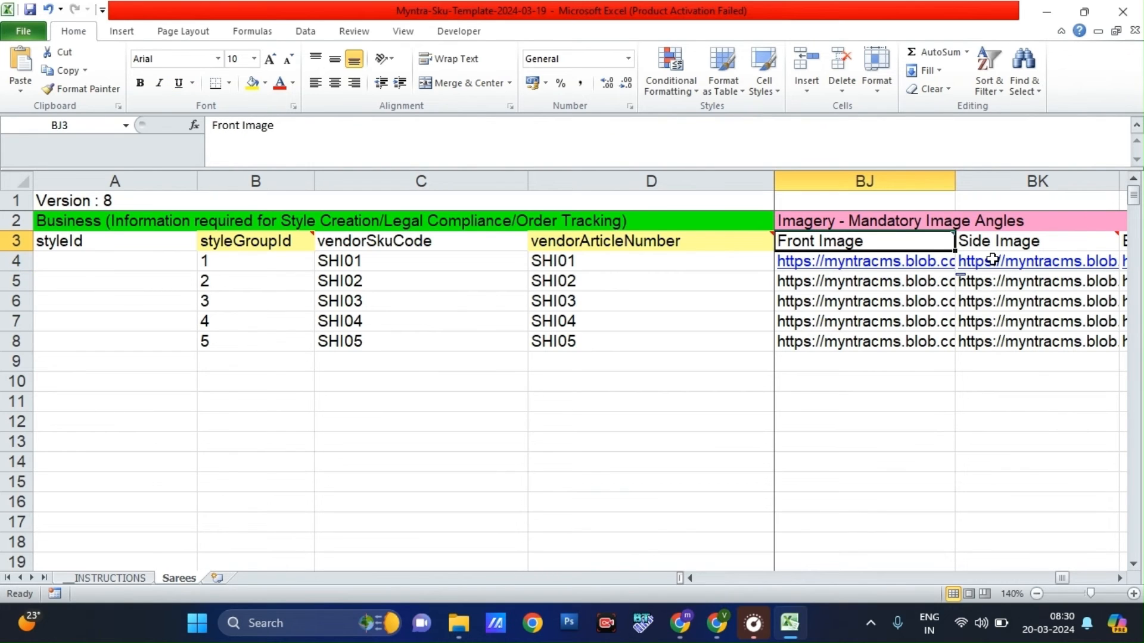
pyautogui.hotkey('ctrl', 's')
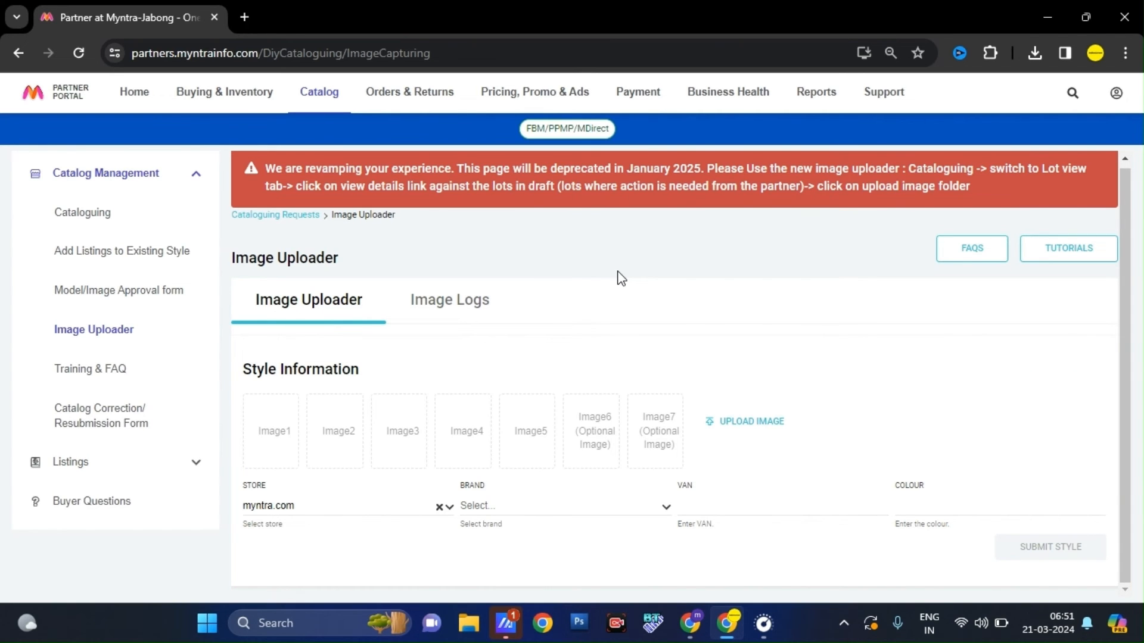
# In the Myntra partner portal's Image Uploader, enter A01 as the saree image's VAN and submit the style
pyautogui.moveTo(320, 102)
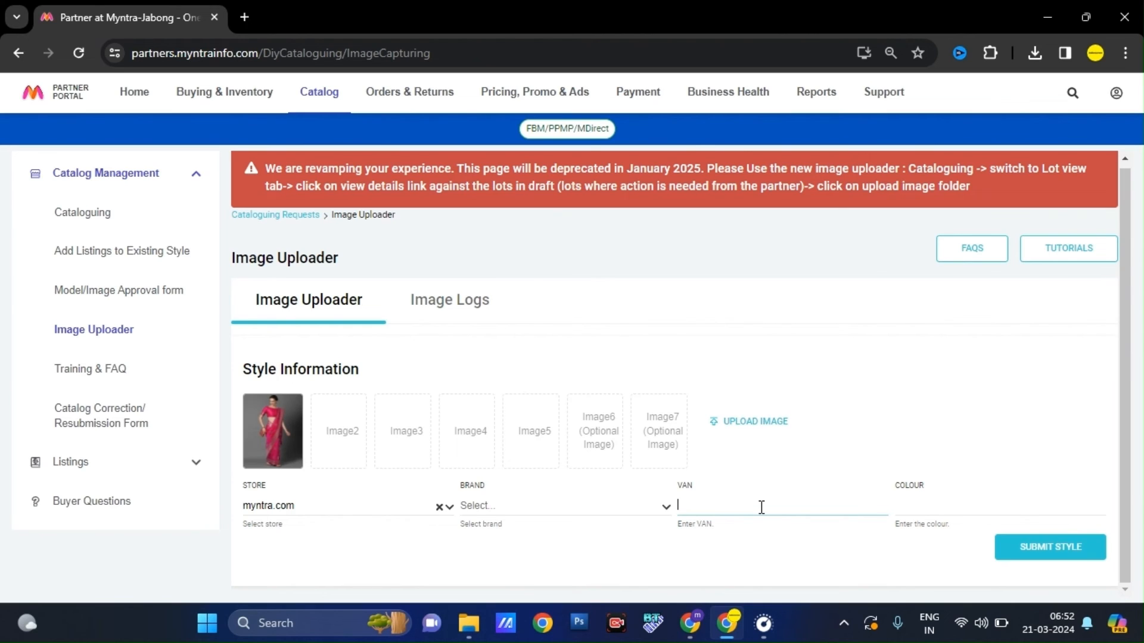
pyautogui.write('A01')
pyautogui.hotkey('ctrl', 'a')
pyautogui.click(1052, 556)
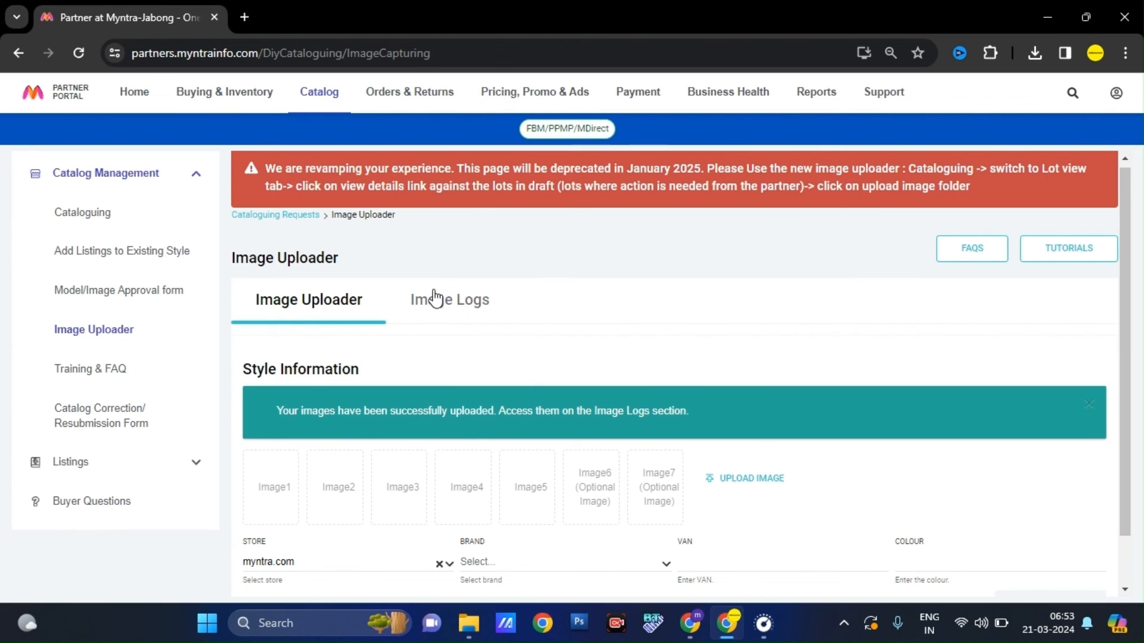
# Search the Image Logs for VAN A01 and view the uploaded saree image's entry
pyautogui.click(455, 300)
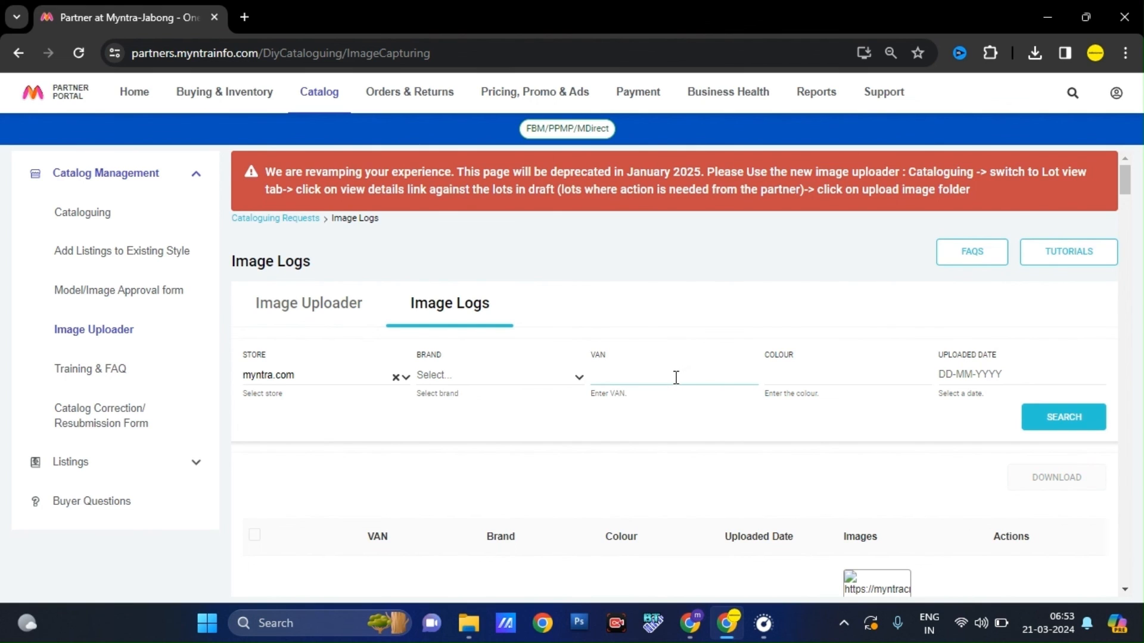
pyautogui.write('A01')
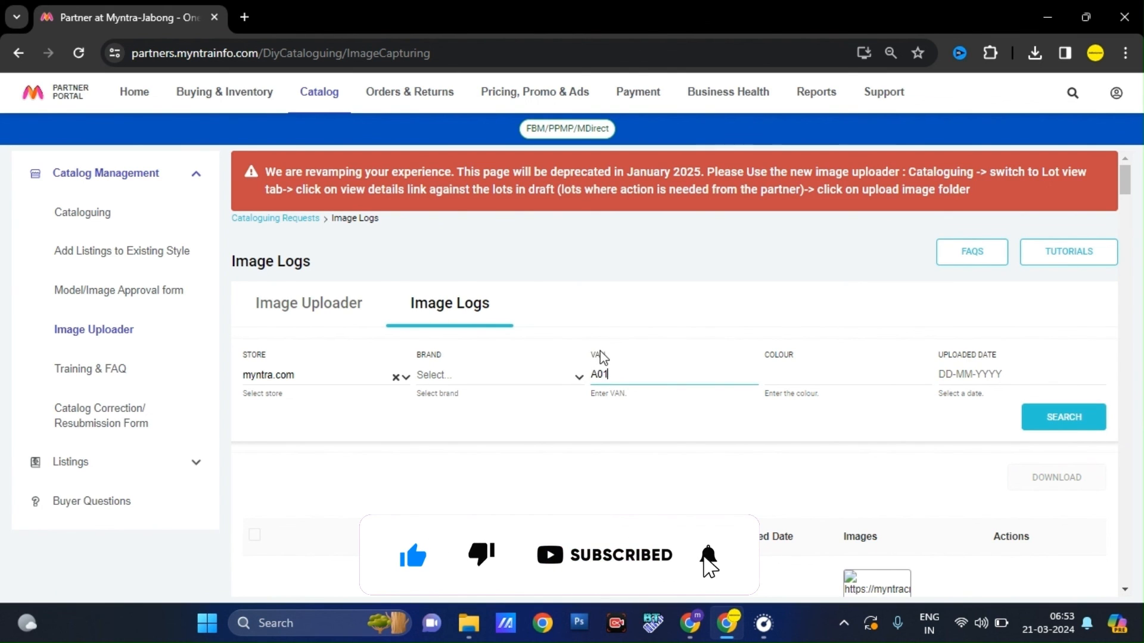
pyautogui.click(1082, 426)
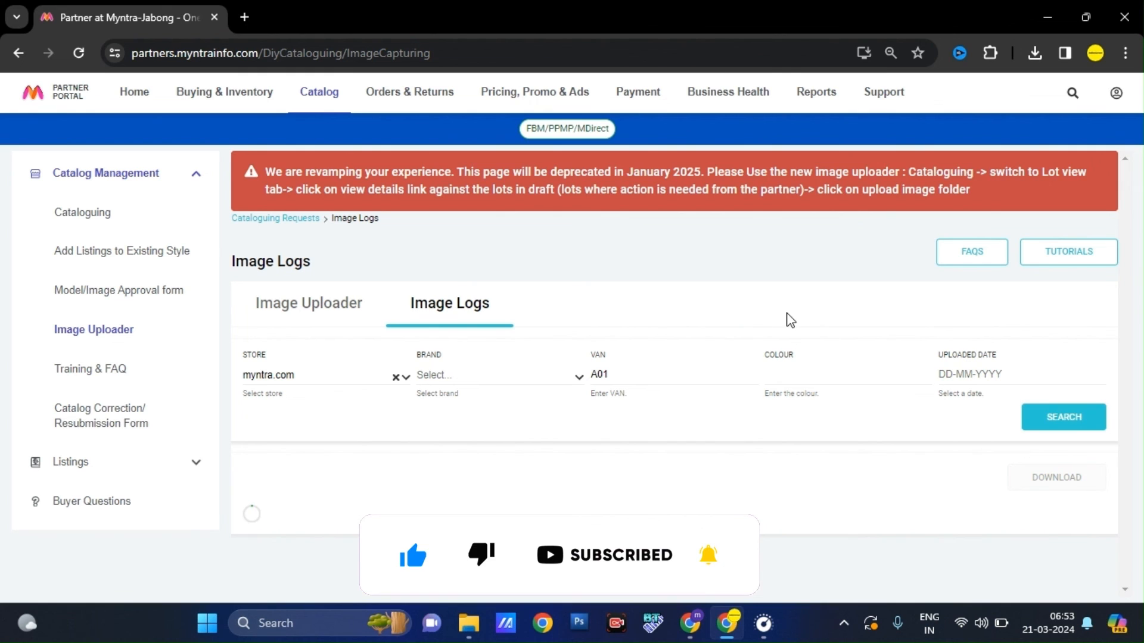
pyautogui.scroll(-2, 788, 317)
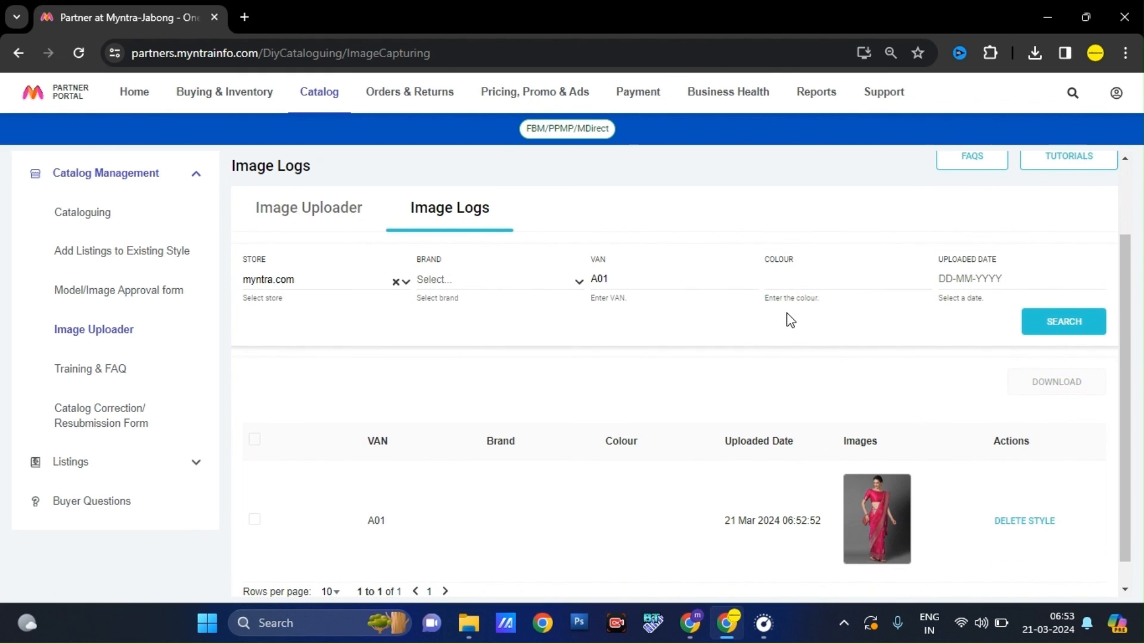
pyautogui.scroll(-1, 760, 356)
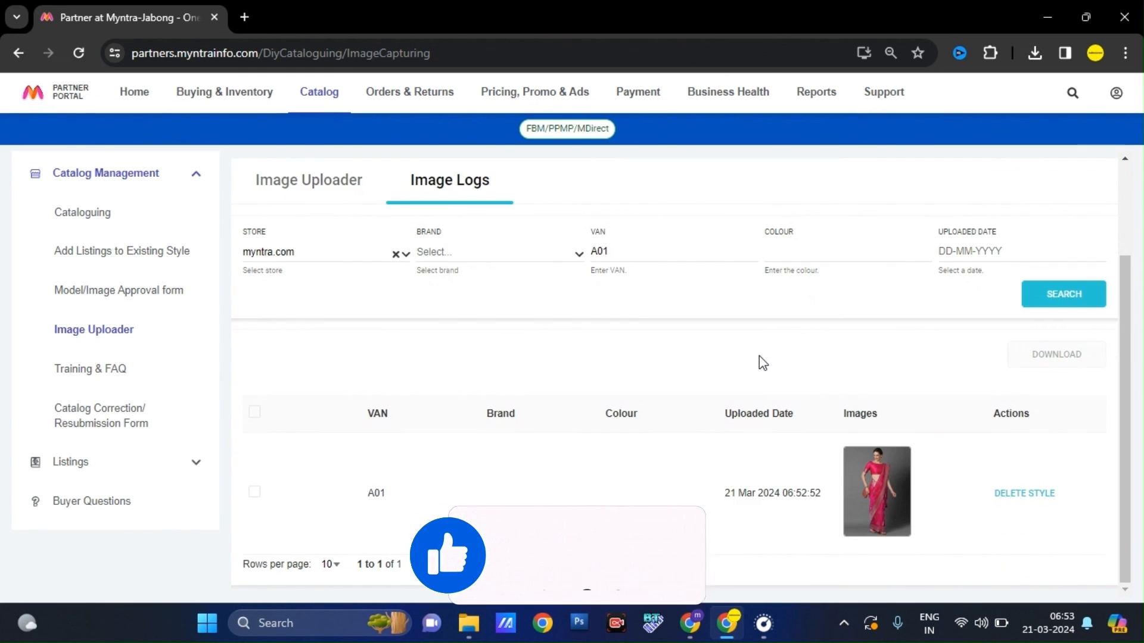